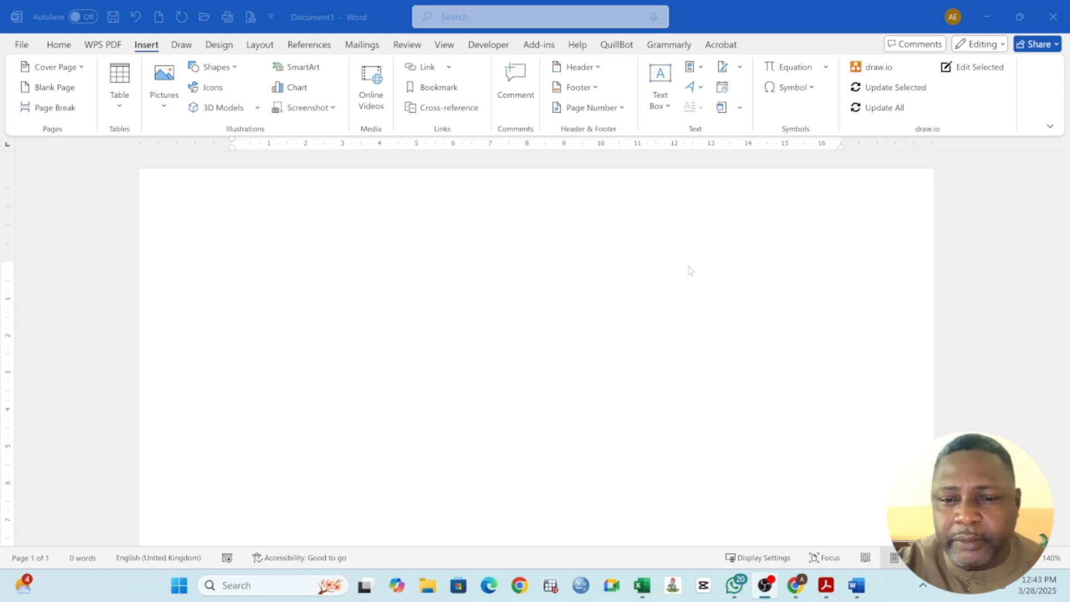
click(58, 46)
click(89, 48)
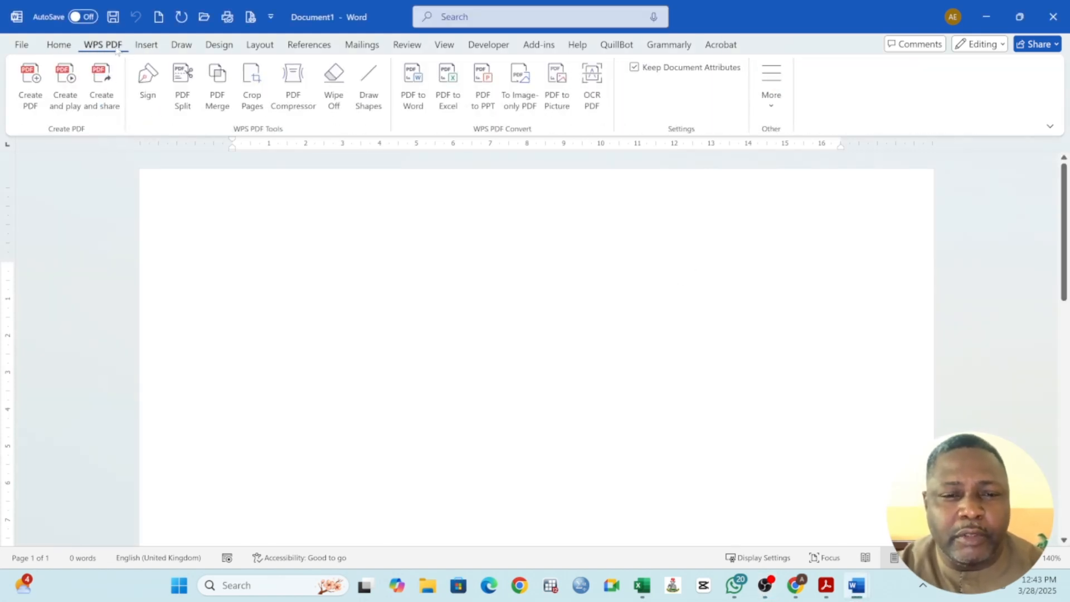
click(146, 48)
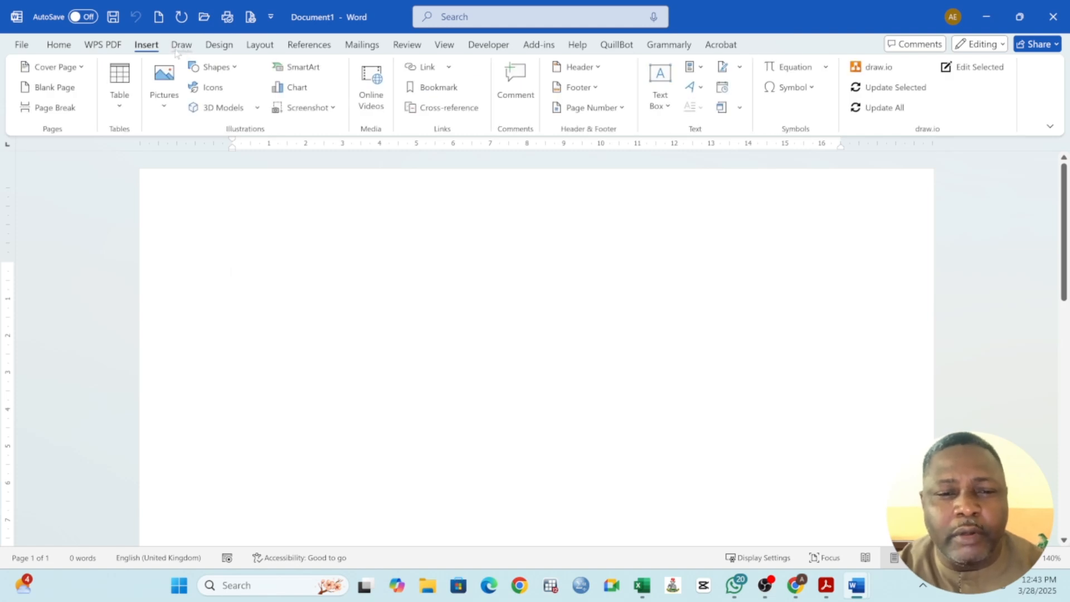
click(181, 46)
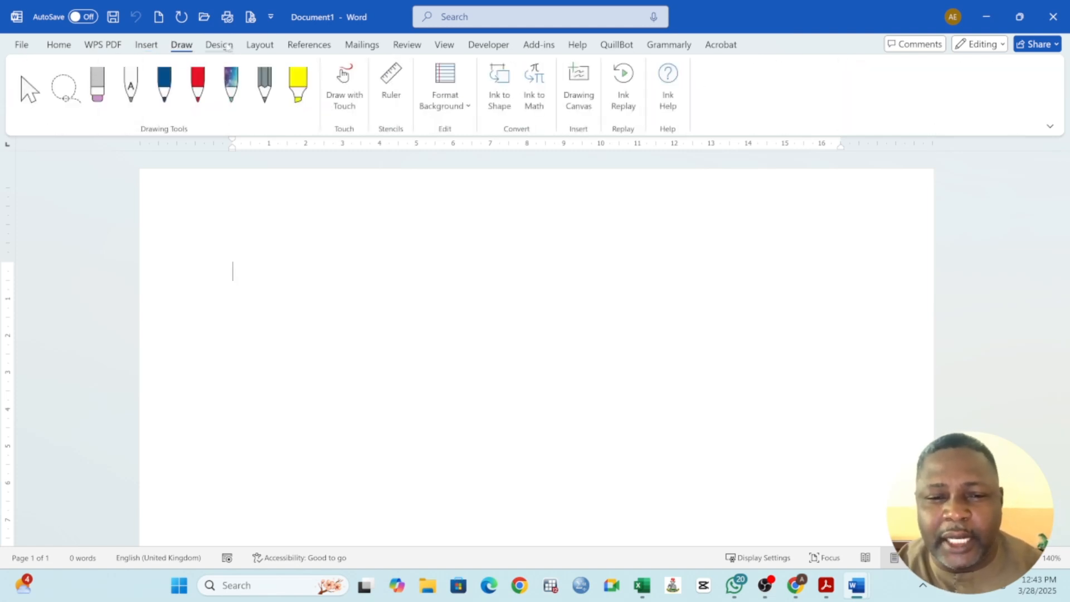
click(228, 47)
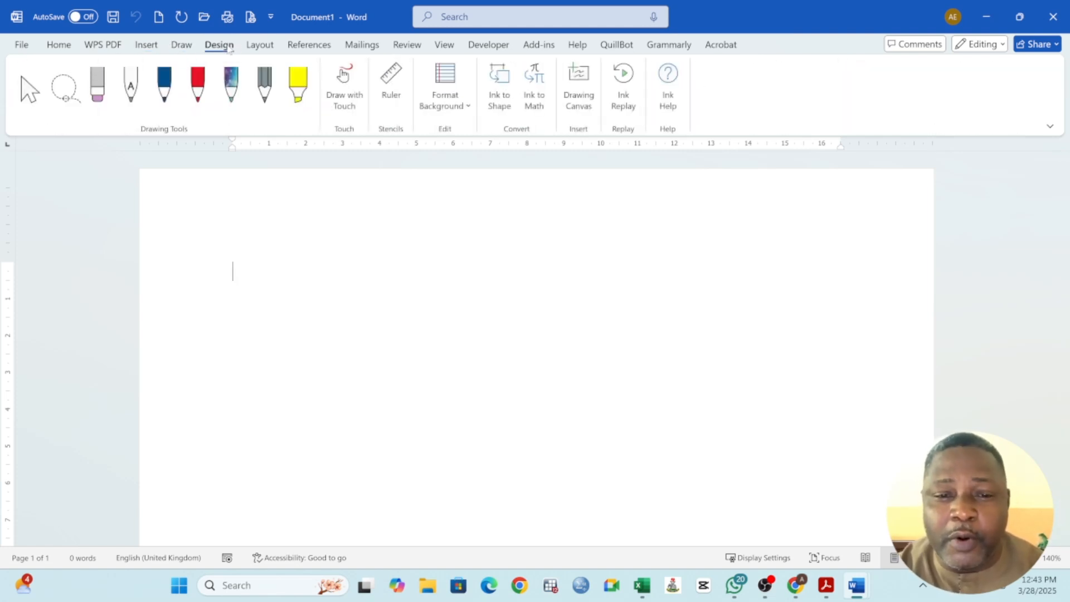
click(61, 47)
click(104, 48)
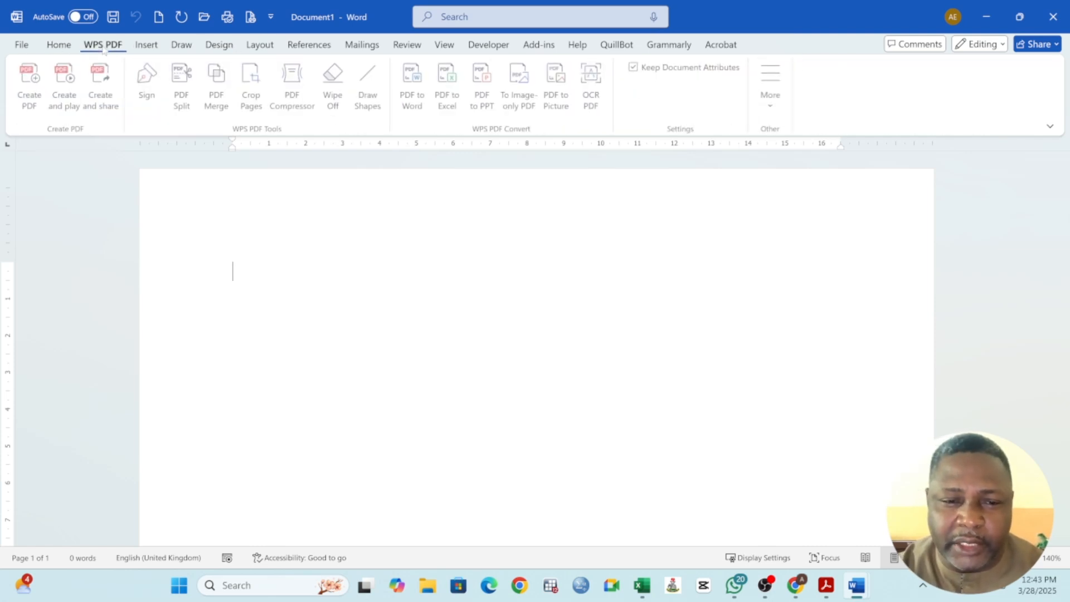
click(152, 49)
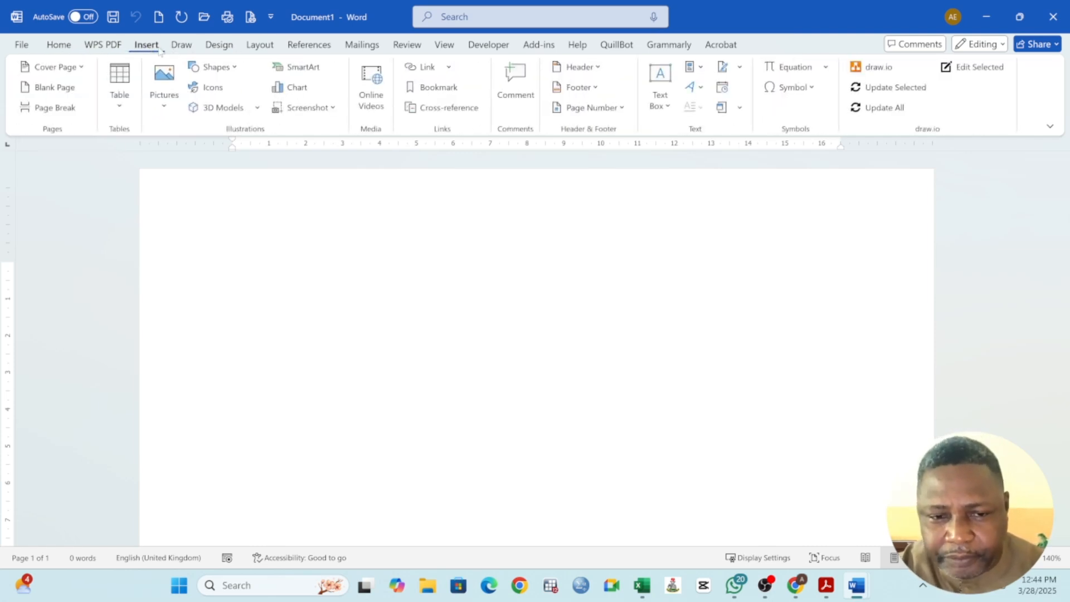
click(181, 46)
click(217, 47)
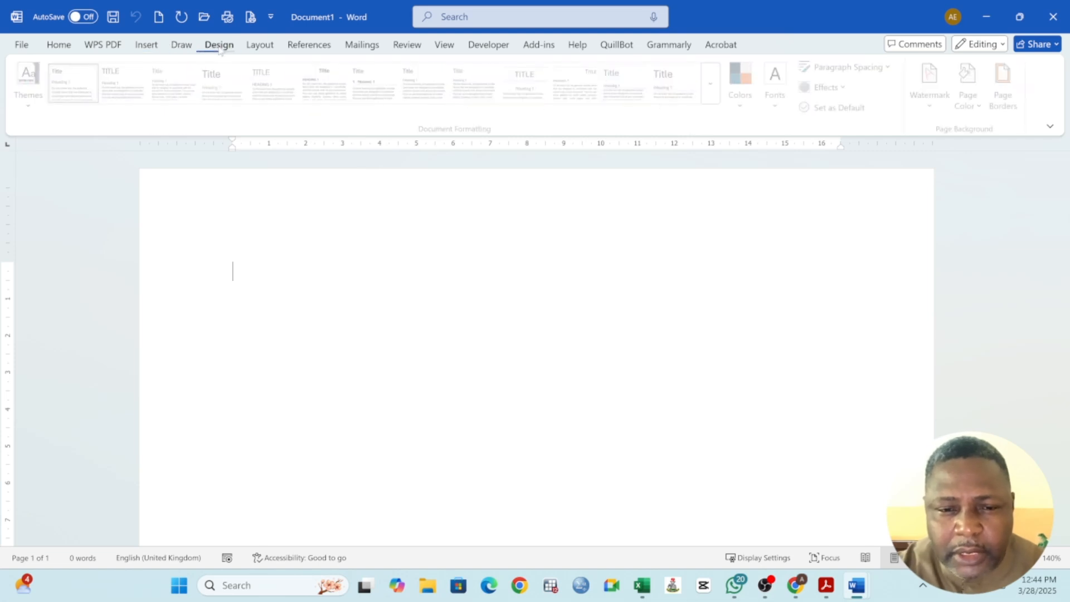
click(257, 48)
click(59, 46)
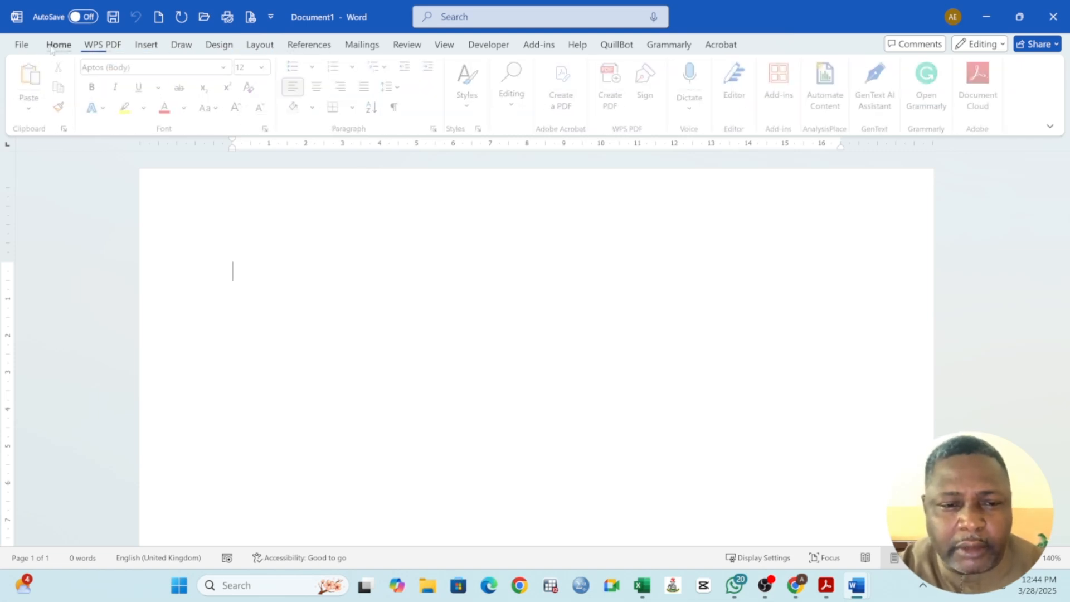
click(20, 46)
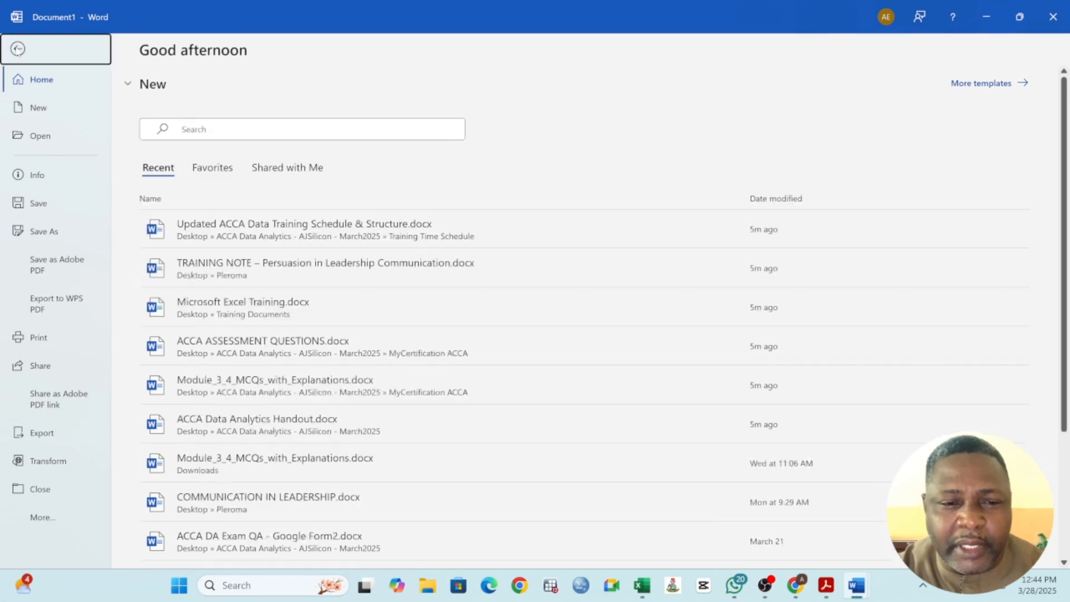
click(19, 48)
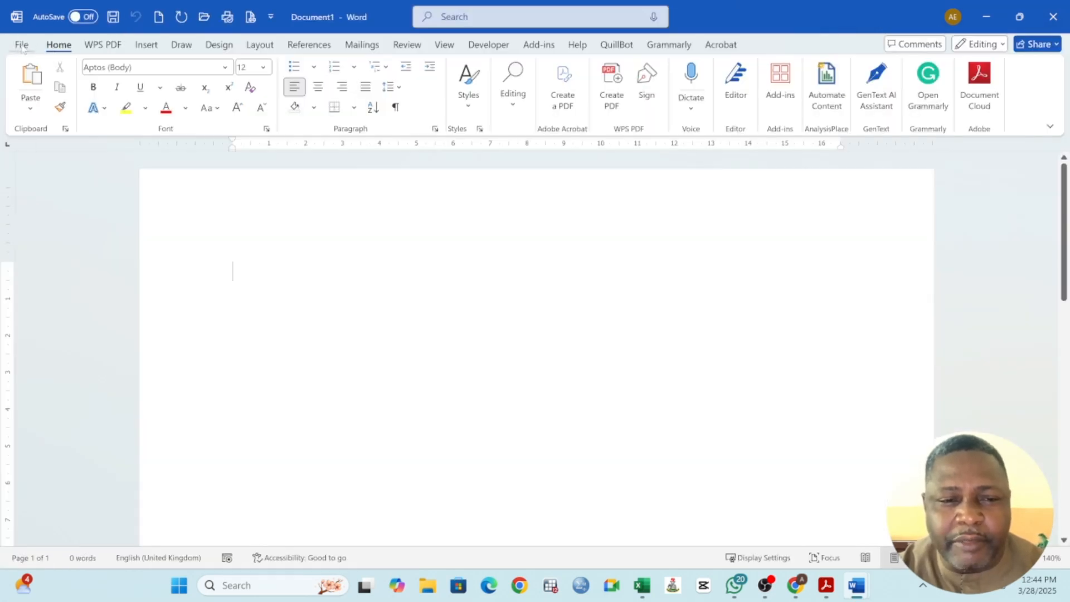
click(22, 45)
click(18, 49)
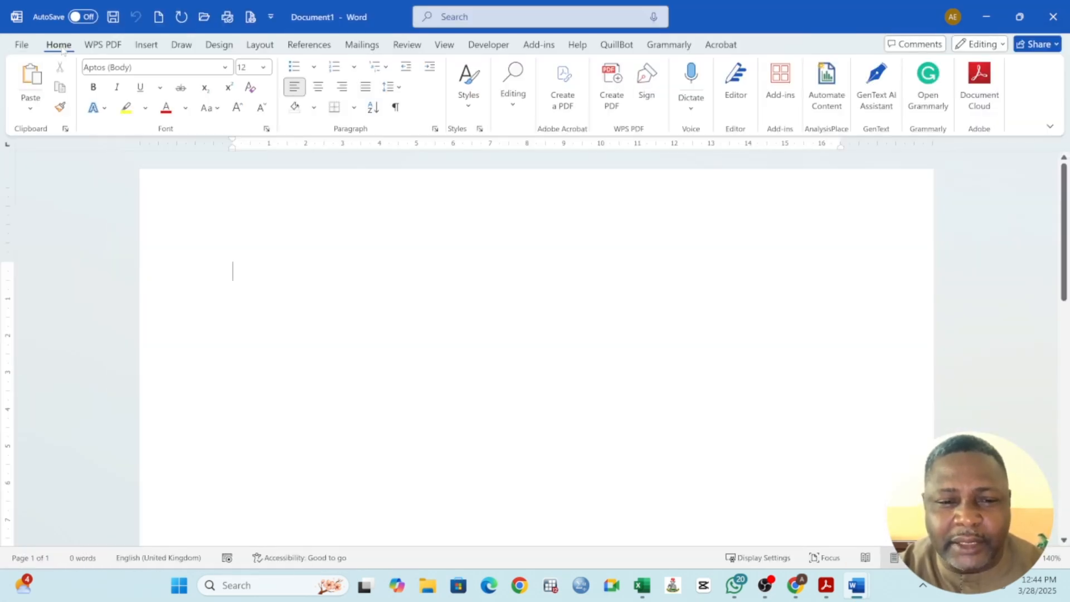
click(103, 45)
click(147, 45)
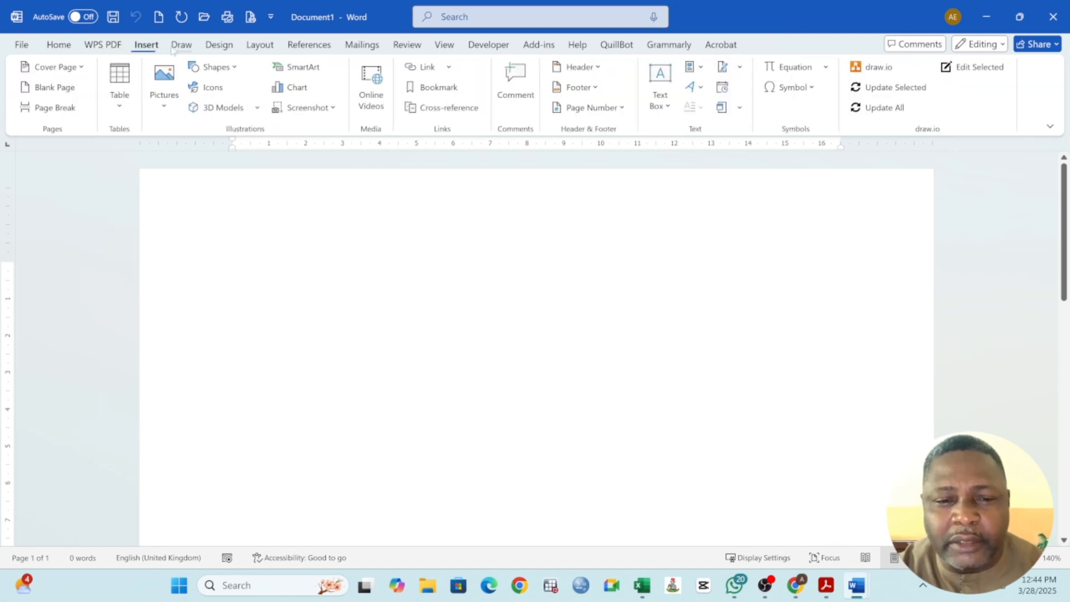
click(181, 45)
click(219, 45)
click(248, 47)
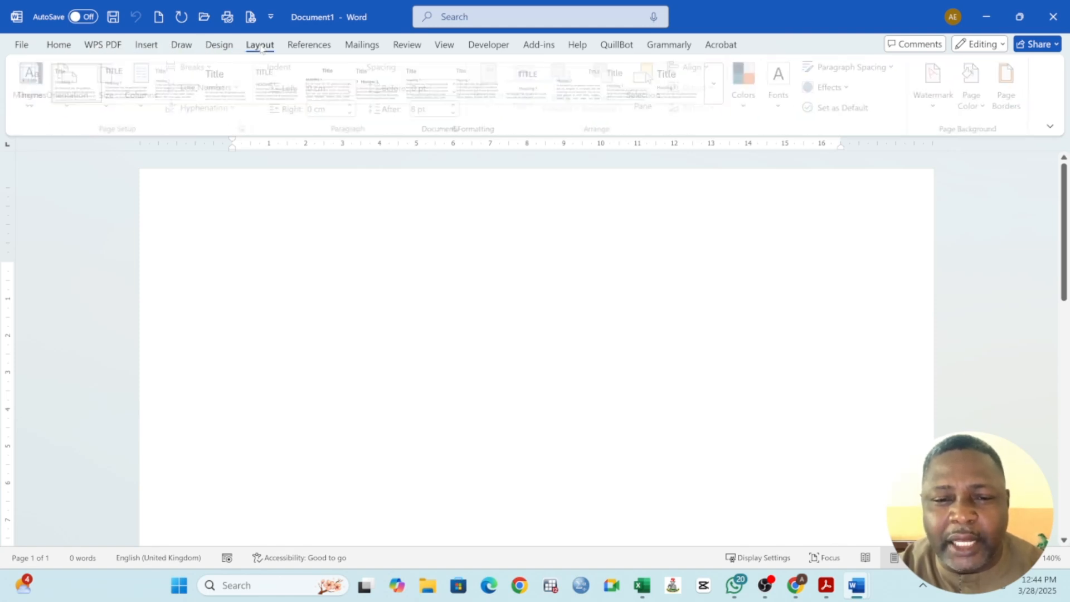
Start inserting a picture stored on this device and browse the available file locations.
click(152, 48)
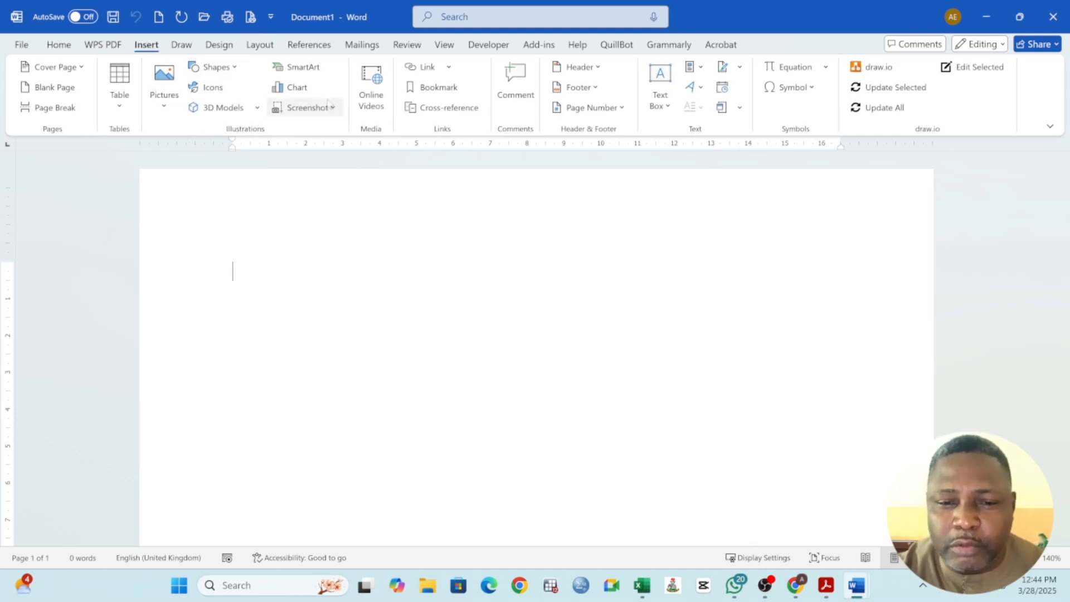
click(165, 106)
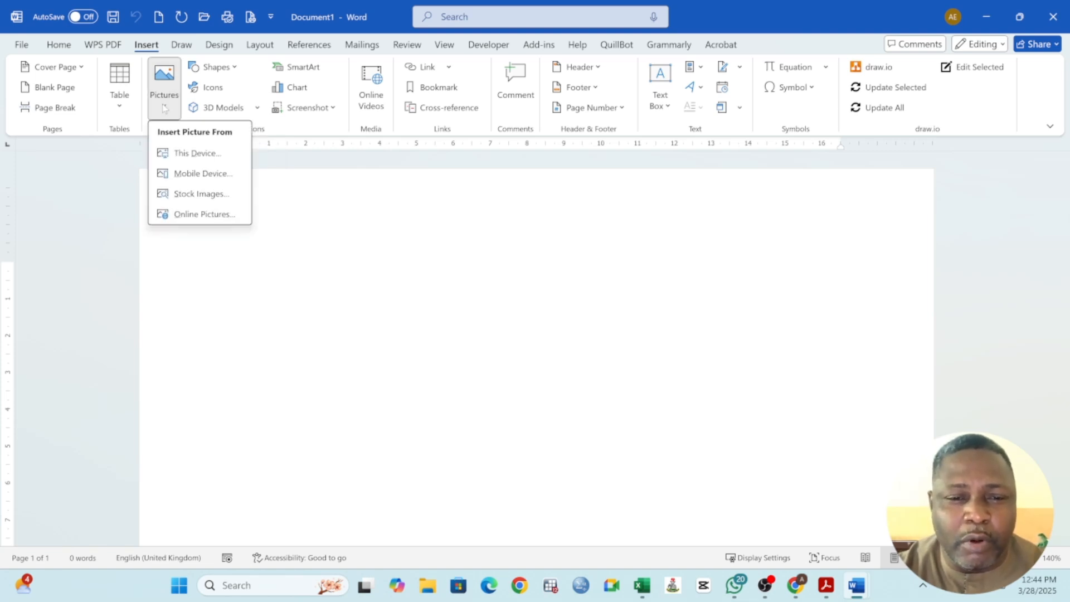
click(194, 155)
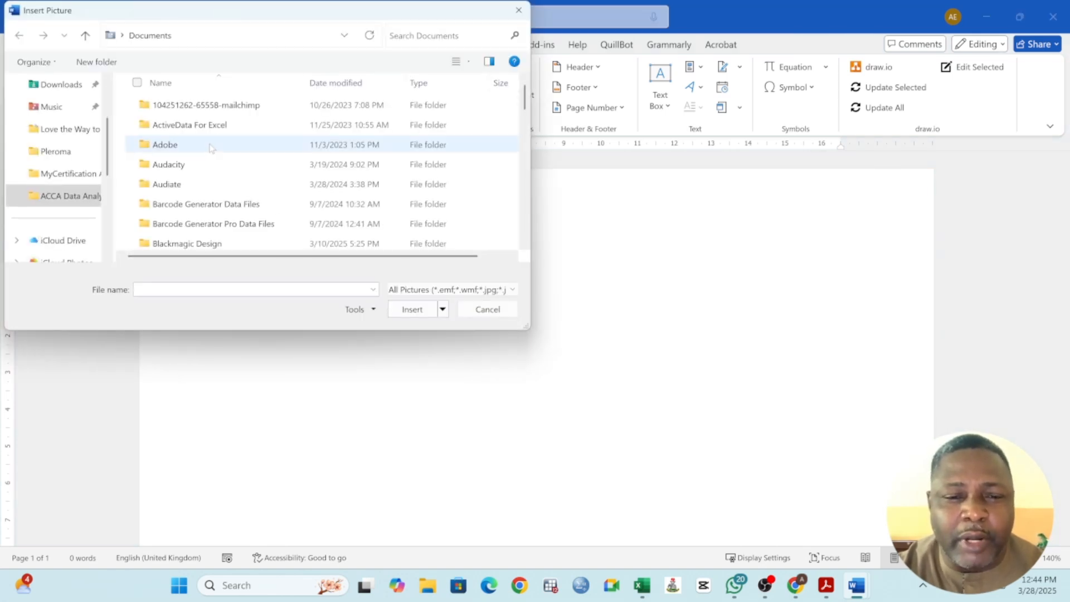
scroll(81, 134, up, 3)
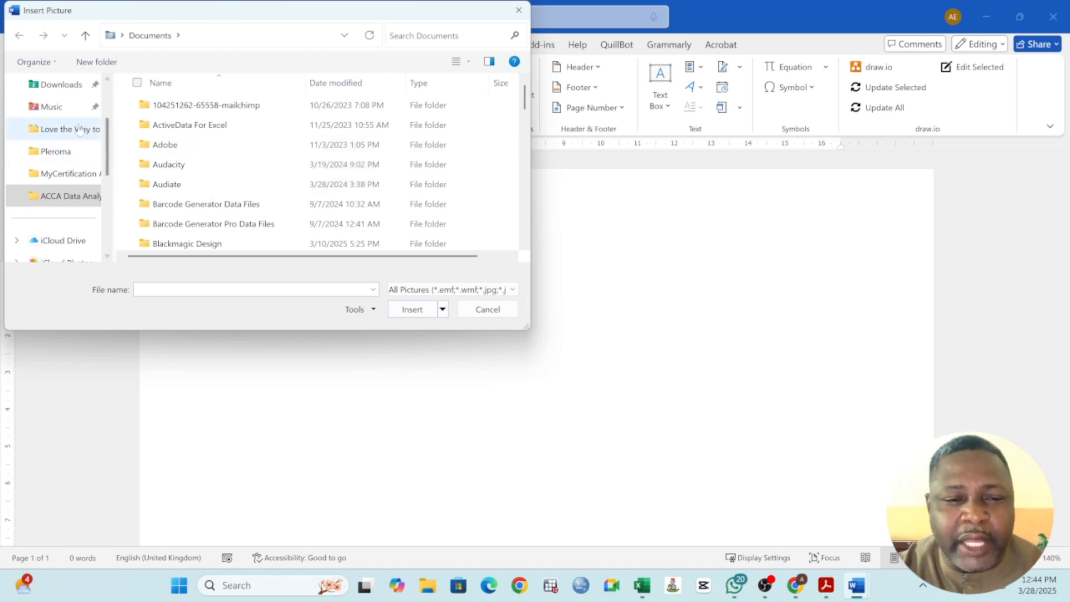
click(53, 112)
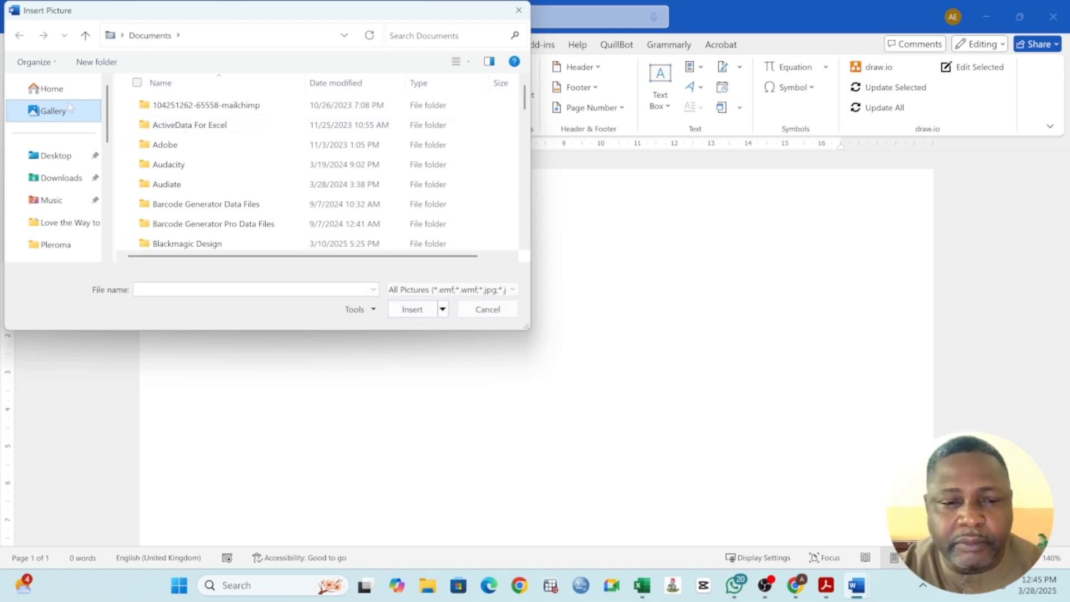
click(53, 118)
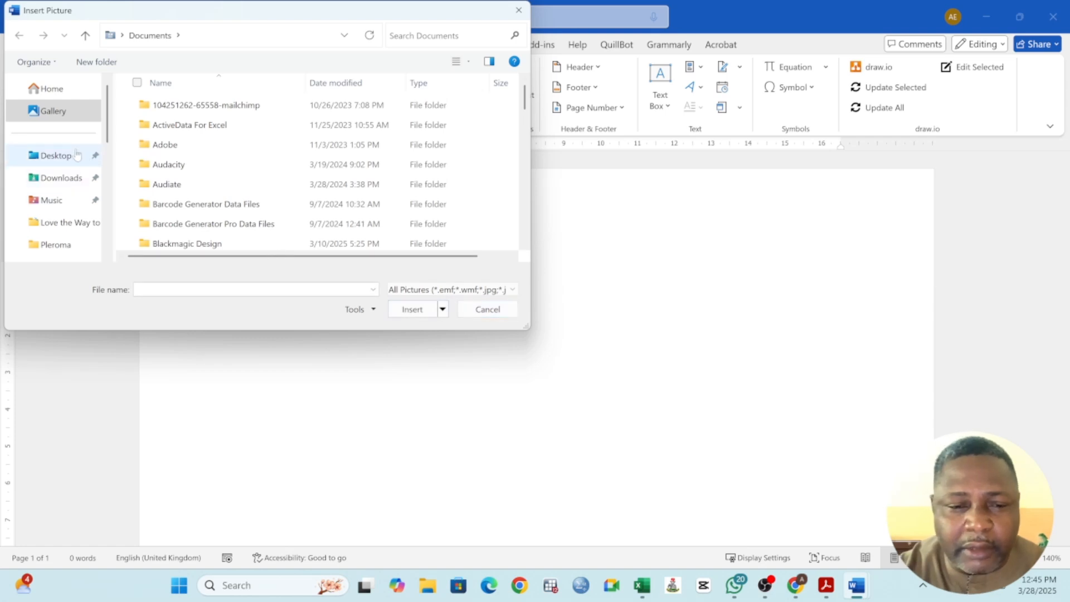
scroll(88, 166, down, 3)
scroll(75, 176, down, 1)
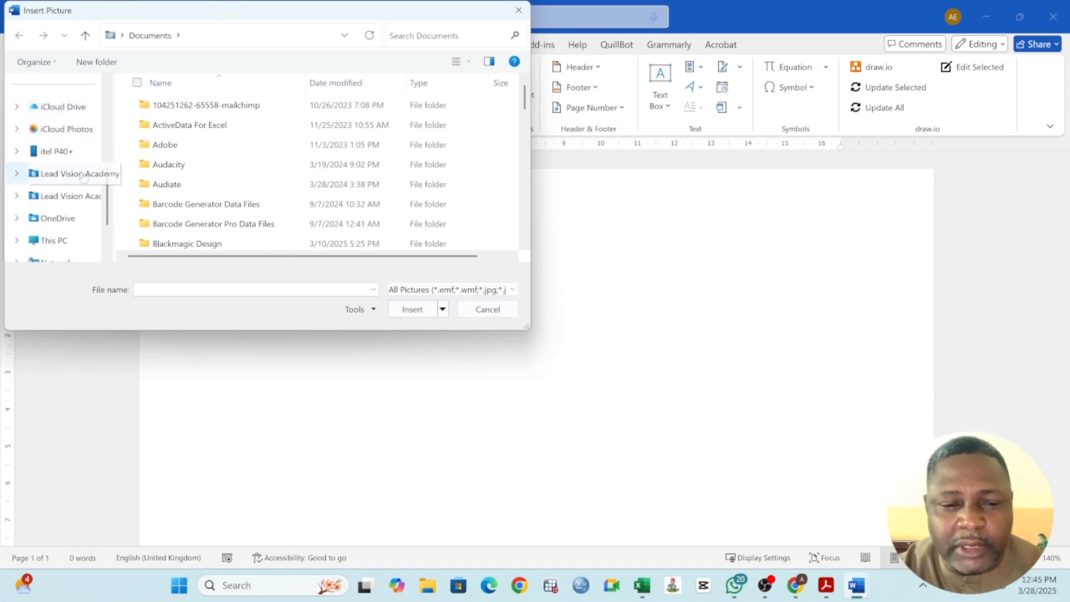
scroll(79, 163, down, 1)
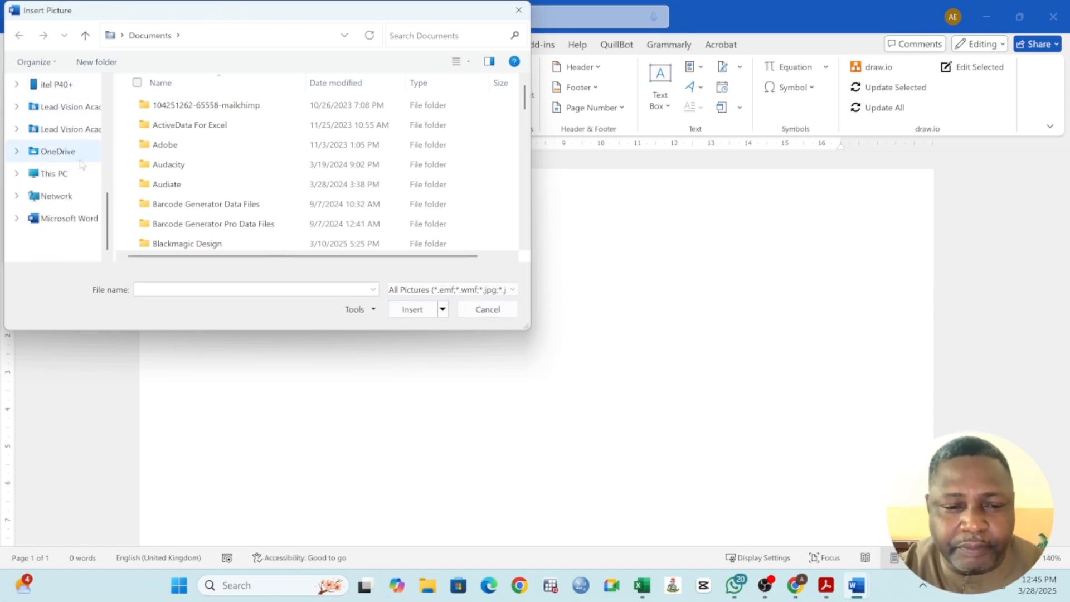
scroll(67, 162, up, 6)
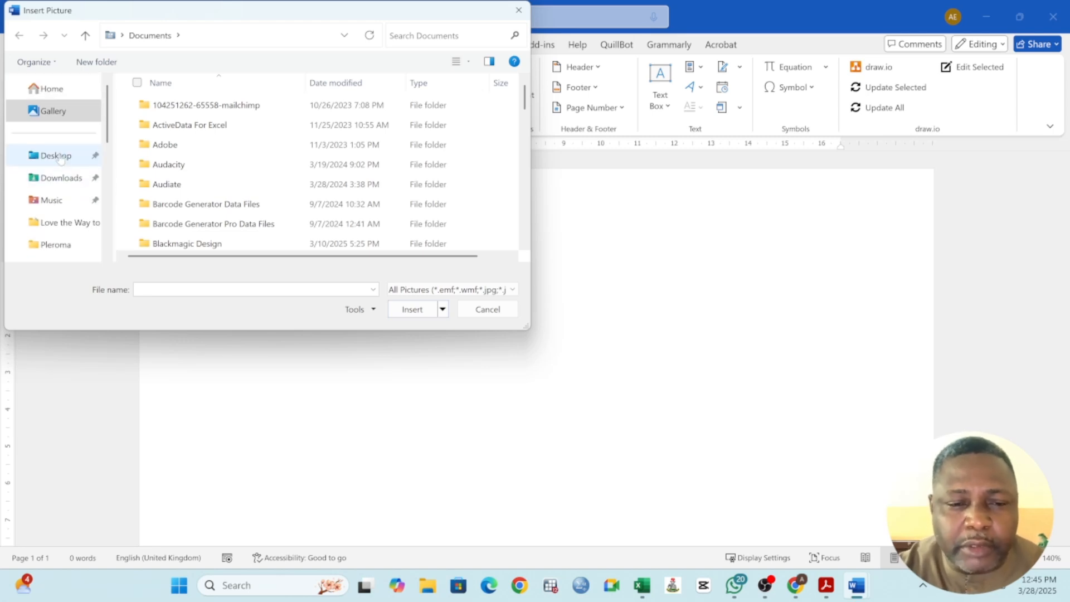
Insert background002.jpg from the images subfolder of the Desktop folder "2025 - Lead Vision Concept - Planning".
click(61, 157)
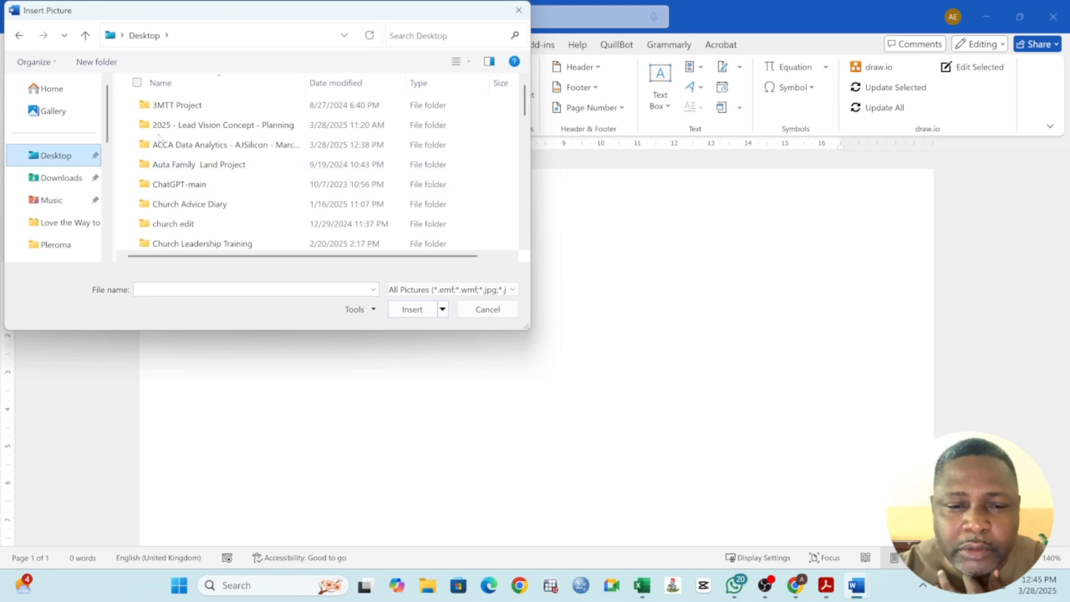
double_click(150, 126)
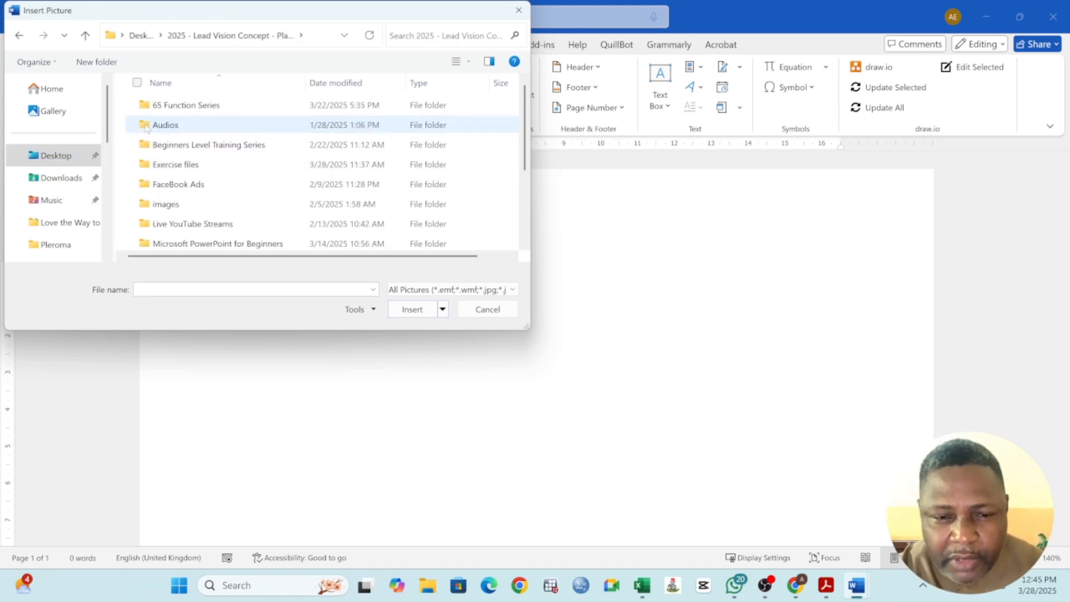
click(149, 205)
double_click(149, 205)
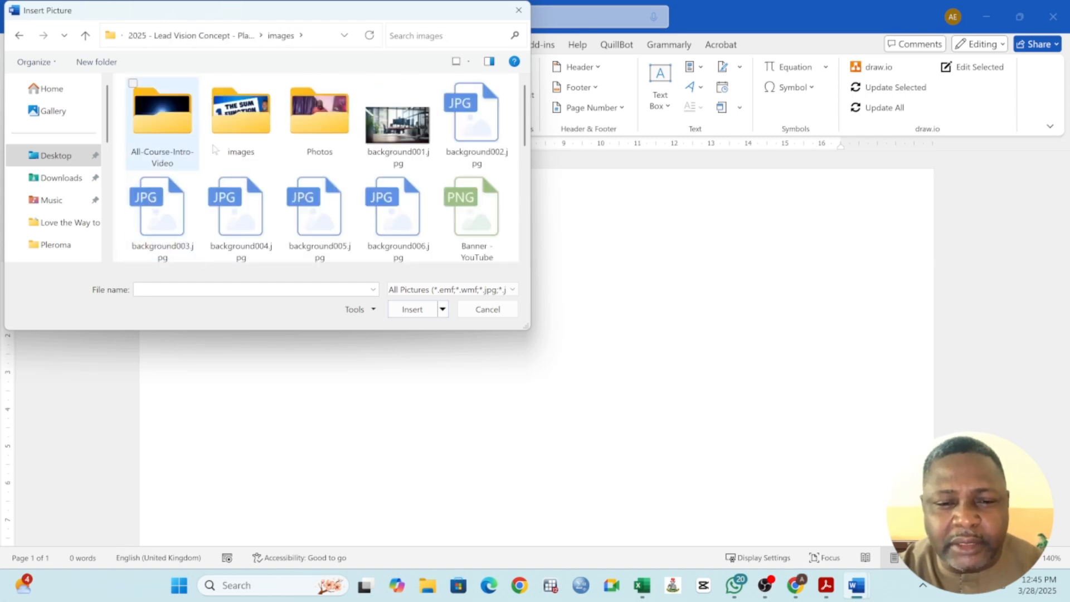
click(479, 129)
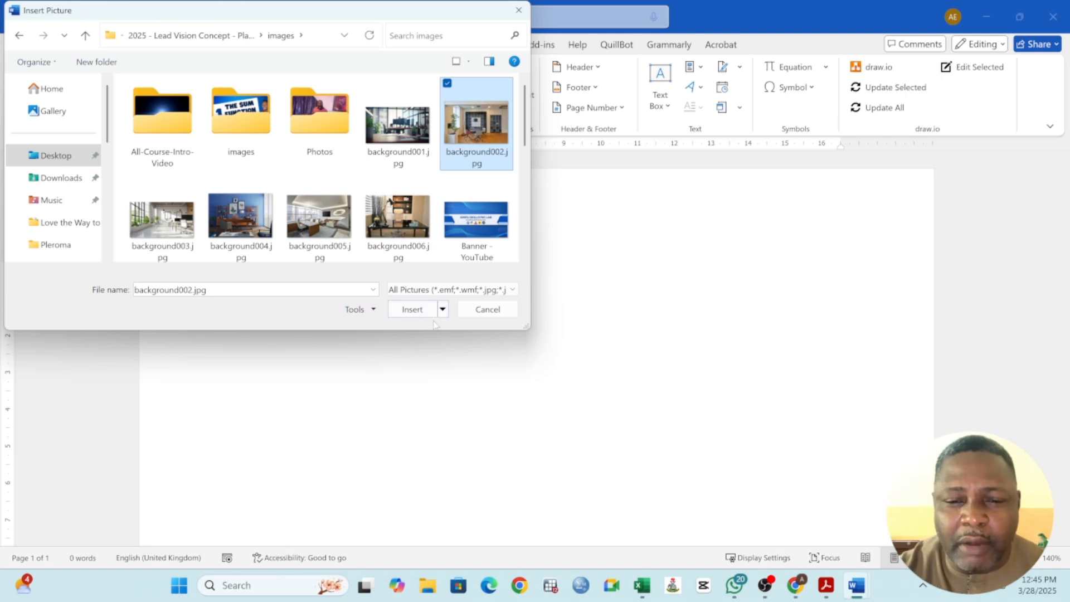
click(411, 312)
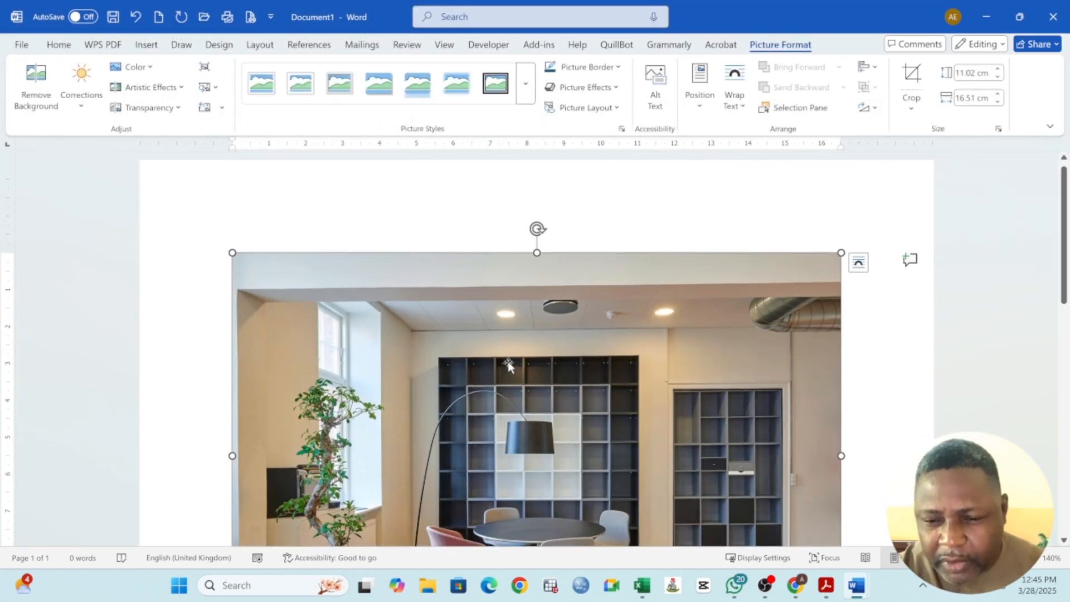
Shrink the inserted picture proportionally to about 4.3 cm high and 6.4 cm wide.
scroll(508, 362, down, 2)
scroll(508, 359, down, 2)
scroll(507, 360, up, 2)
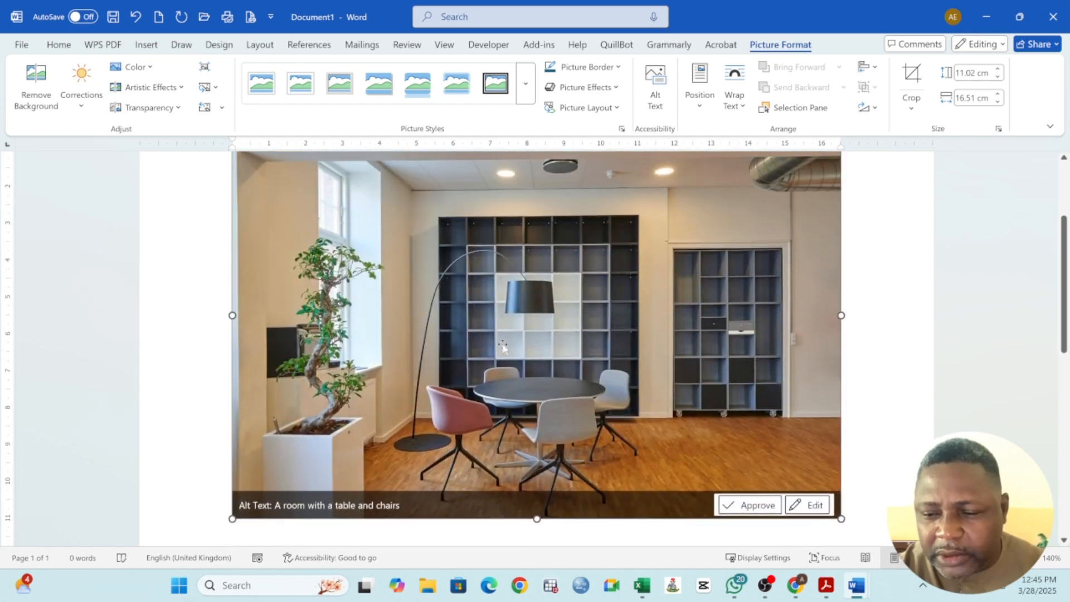
click(207, 345)
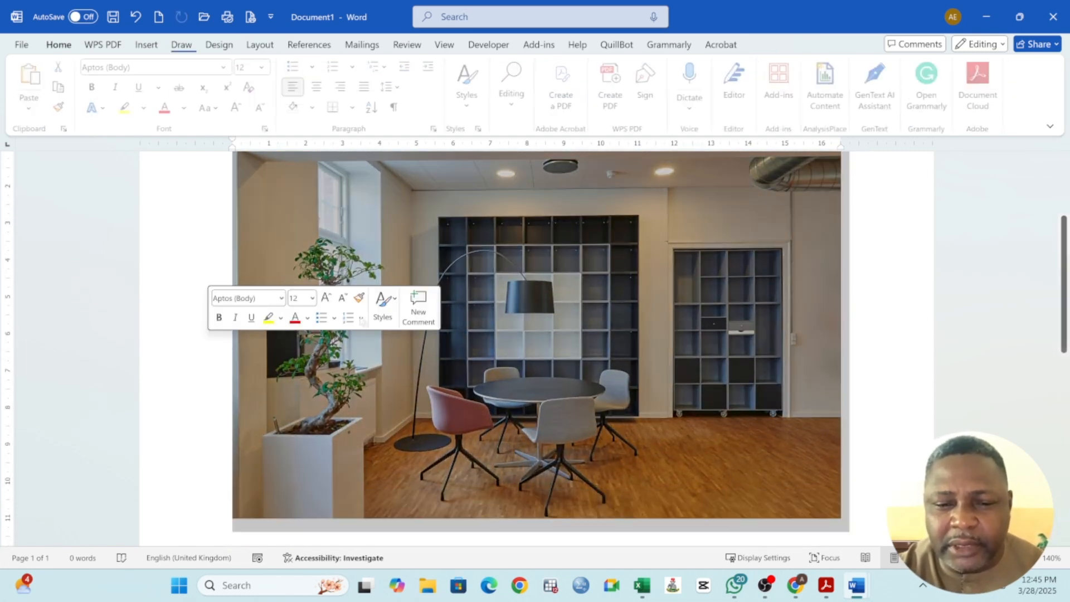
click(470, 256)
scroll(442, 289, up, 1)
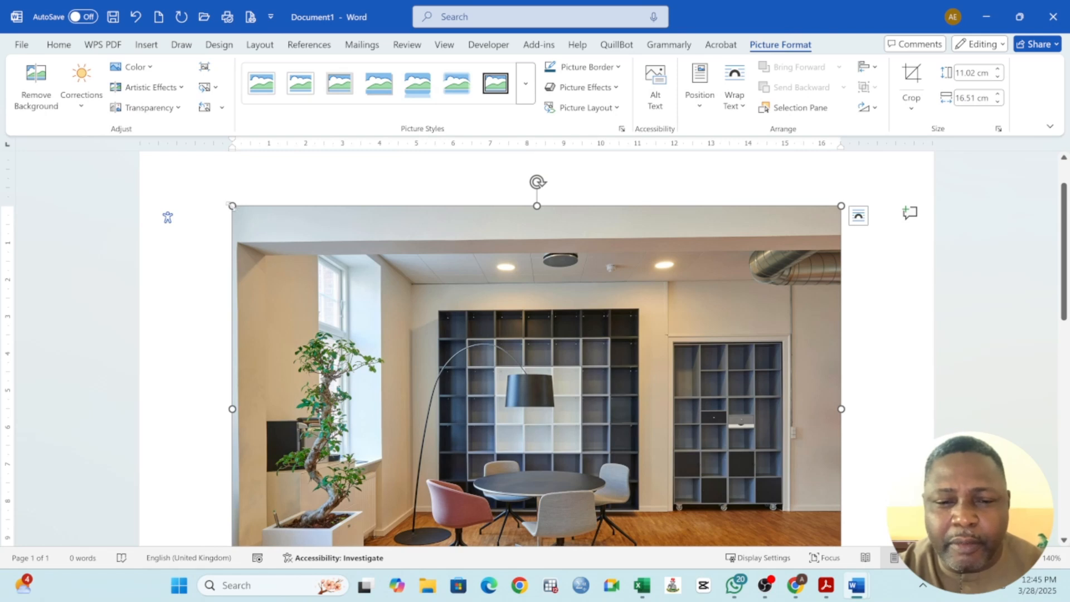
drag(280, 239, 606, 455)
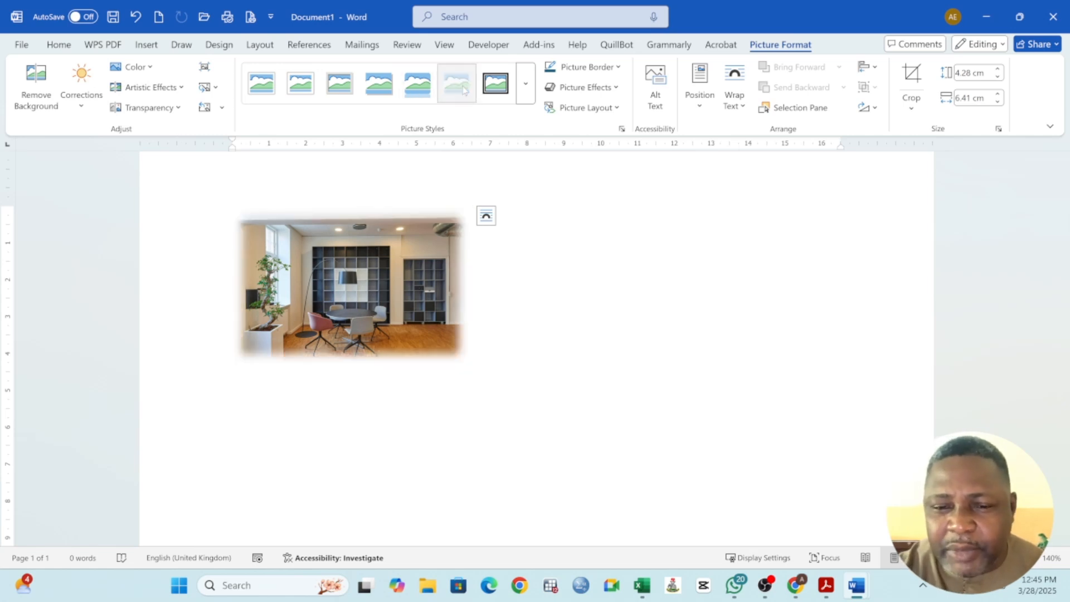
Try the soft-edged and white-framed rectangular picture styles on the picture.
click(346, 98)
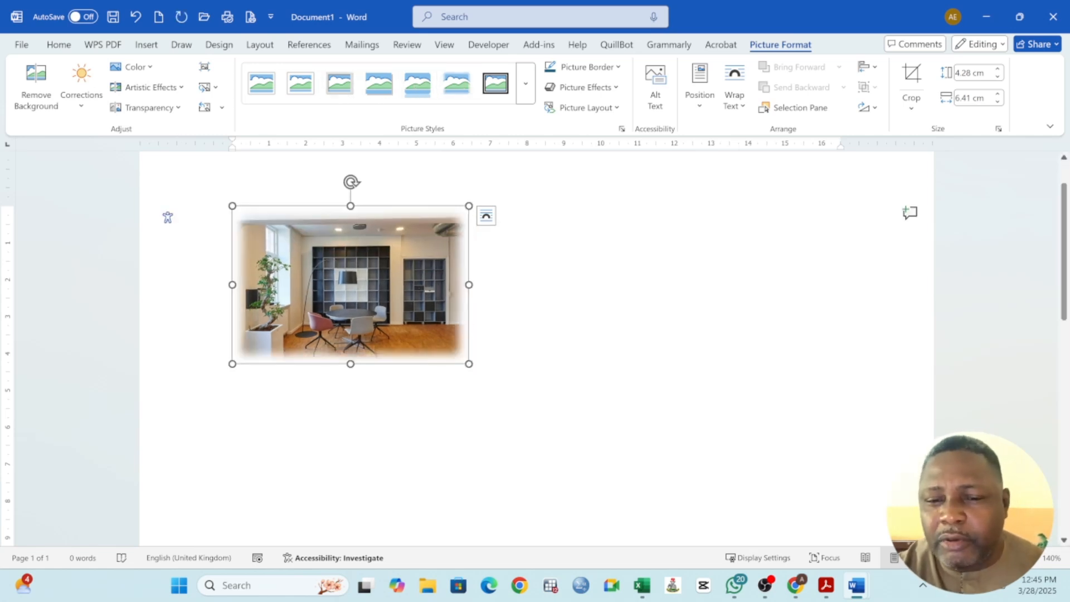
click(519, 316)
click(393, 304)
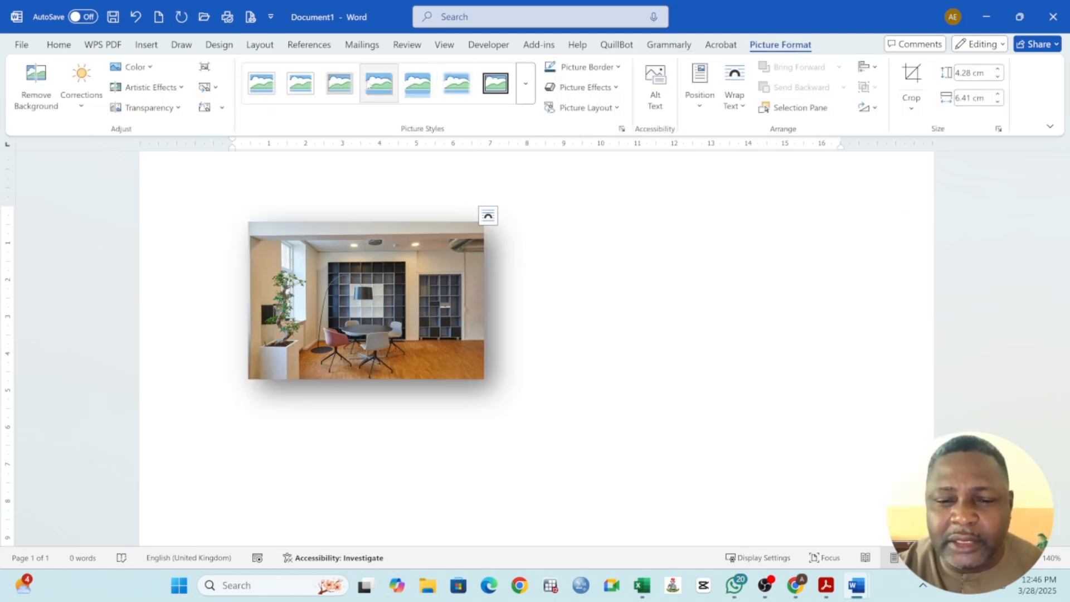
click(301, 86)
click(258, 94)
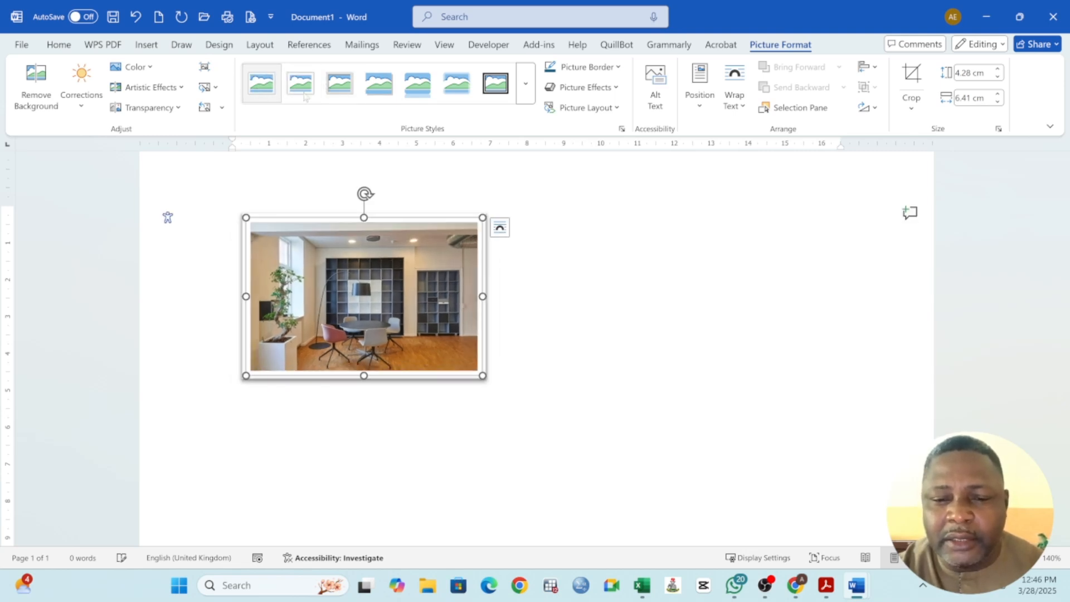
Apply the black bevelled oval picture style to the picture.
click(525, 84)
click(347, 122)
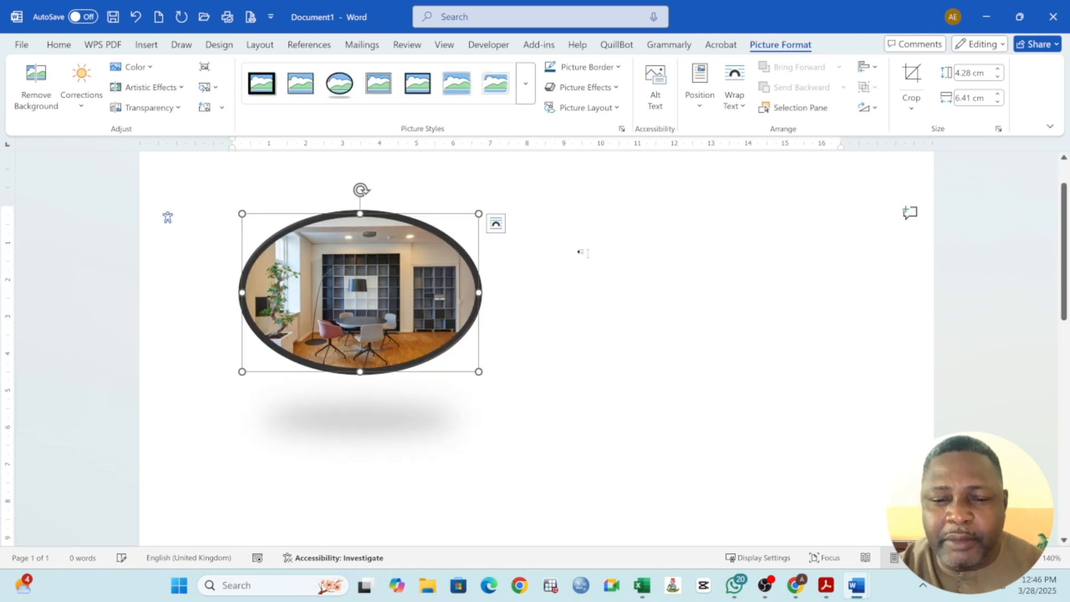
Apply the tilted perspective picture style with rounded, bevelled corners to the picture.
click(527, 88)
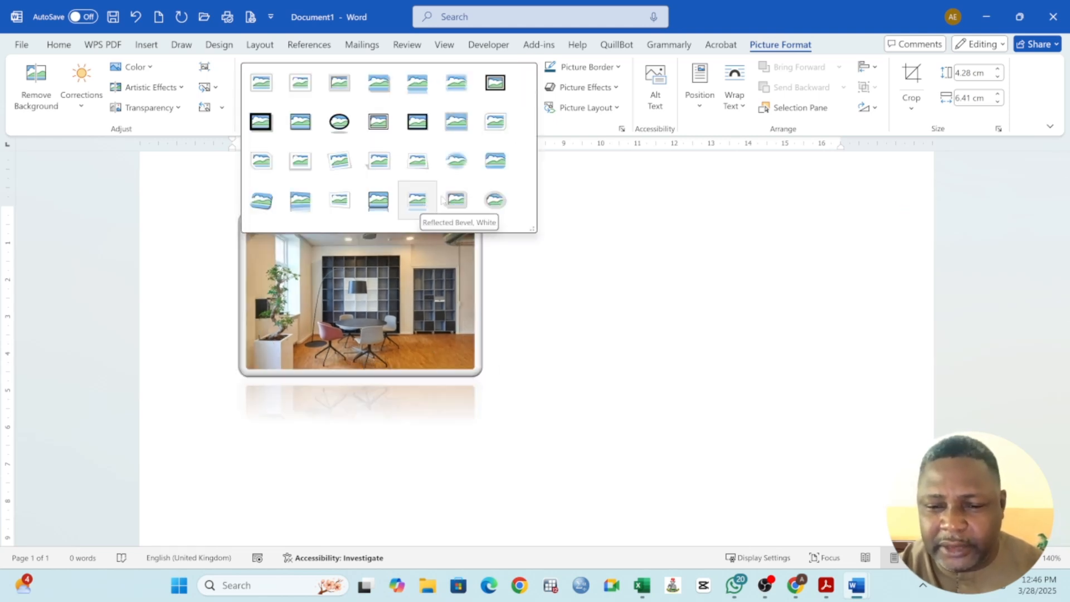
click(261, 200)
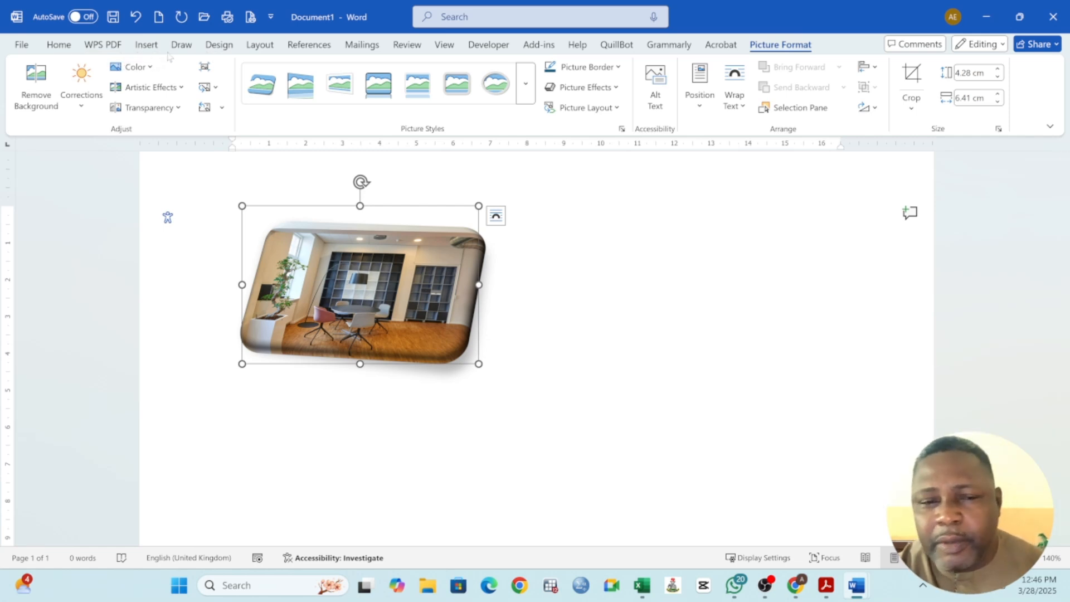
Examine the option for inserting pictures from a mobile device, including its Android setup instructions.
click(147, 45)
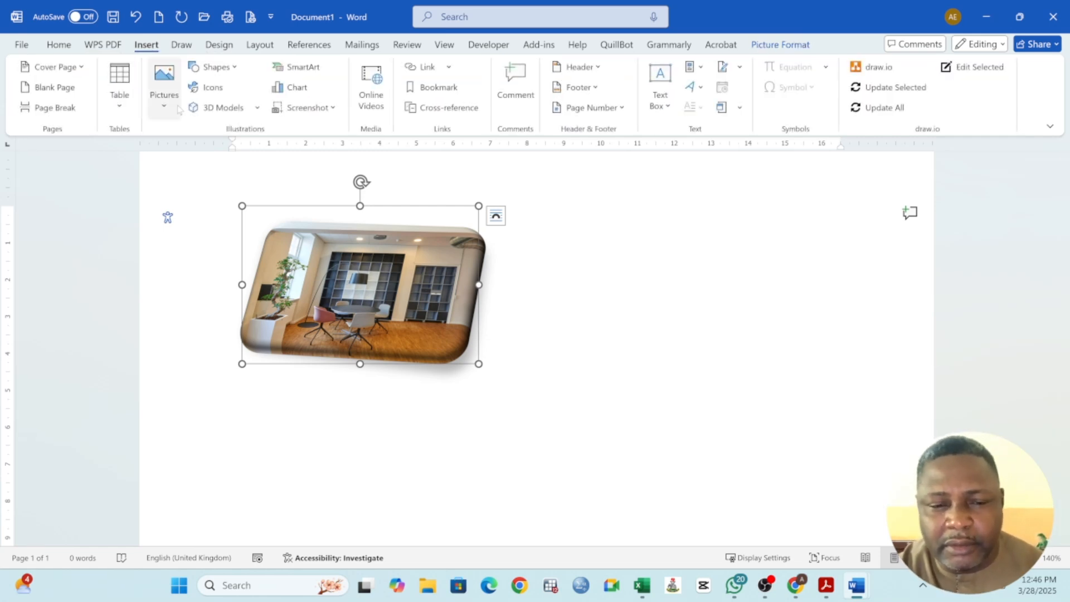
click(175, 108)
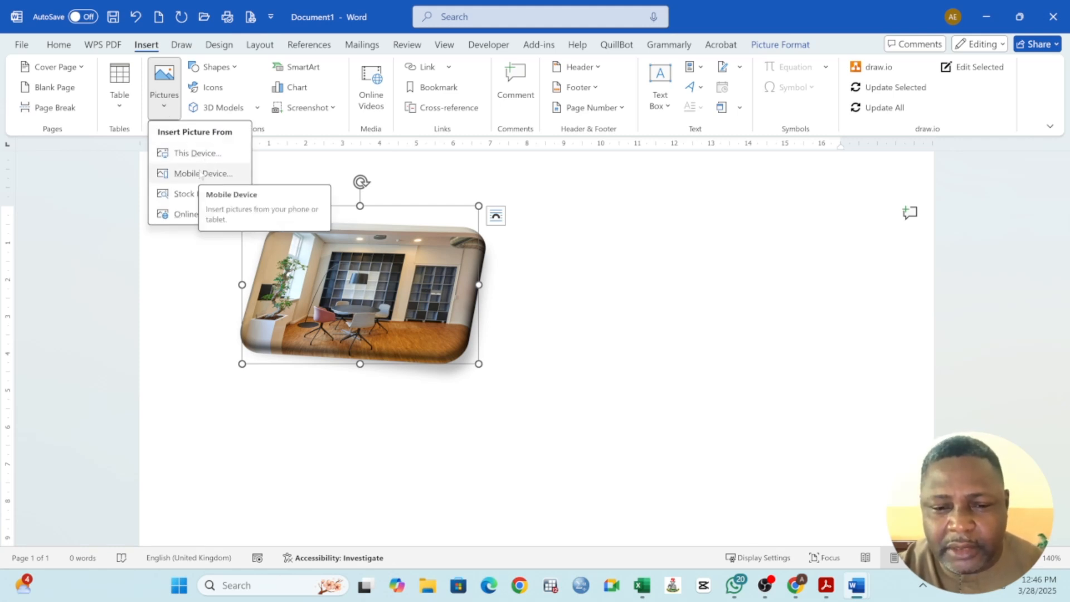
click(201, 174)
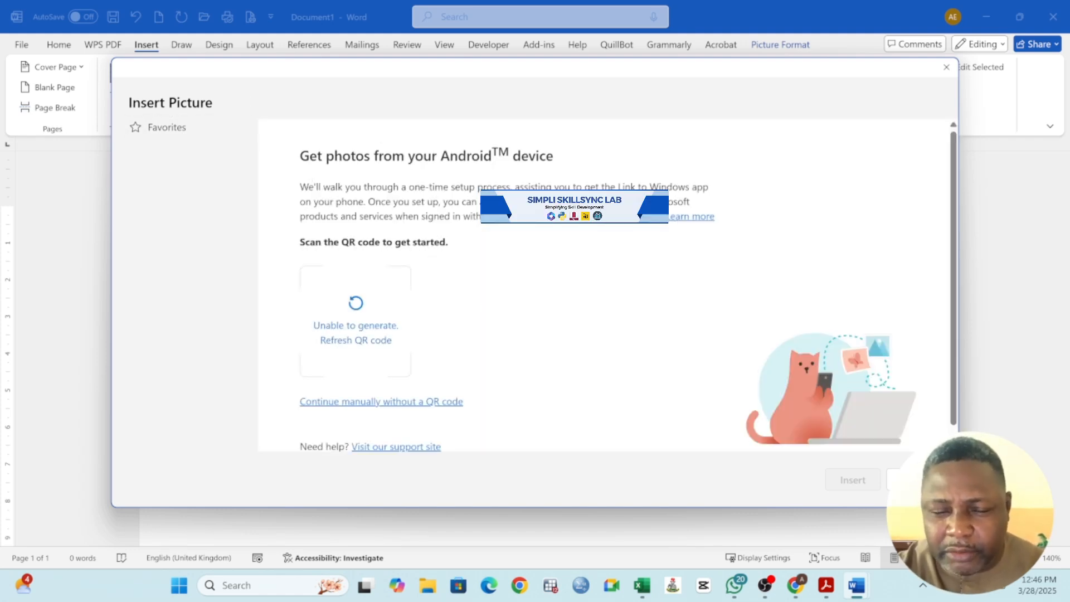
drag(300, 156, 556, 160)
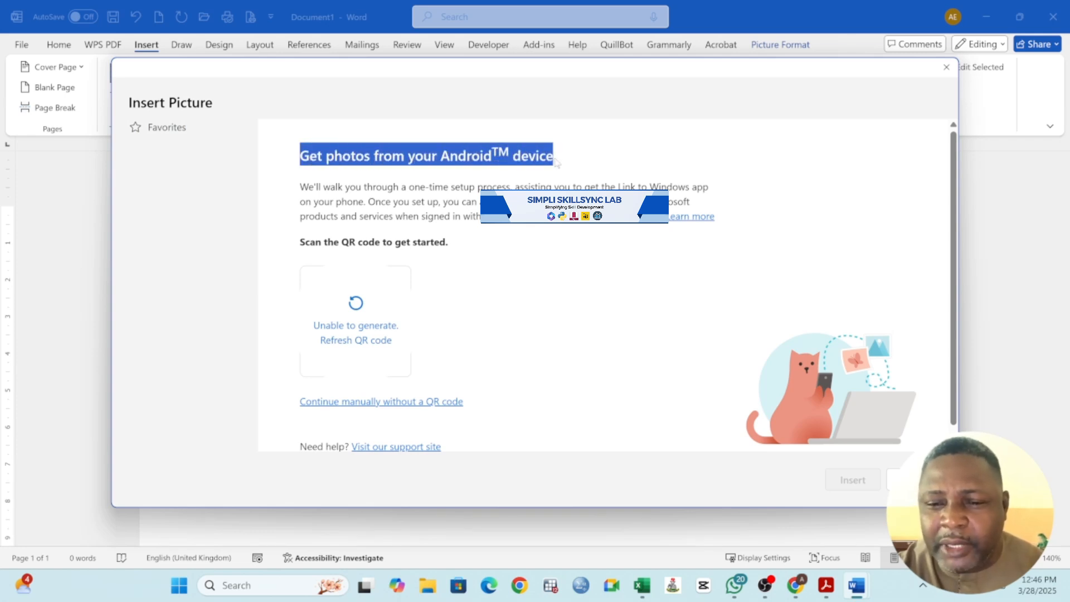
scroll(509, 354, down, 1)
scroll(506, 351, up, 1)
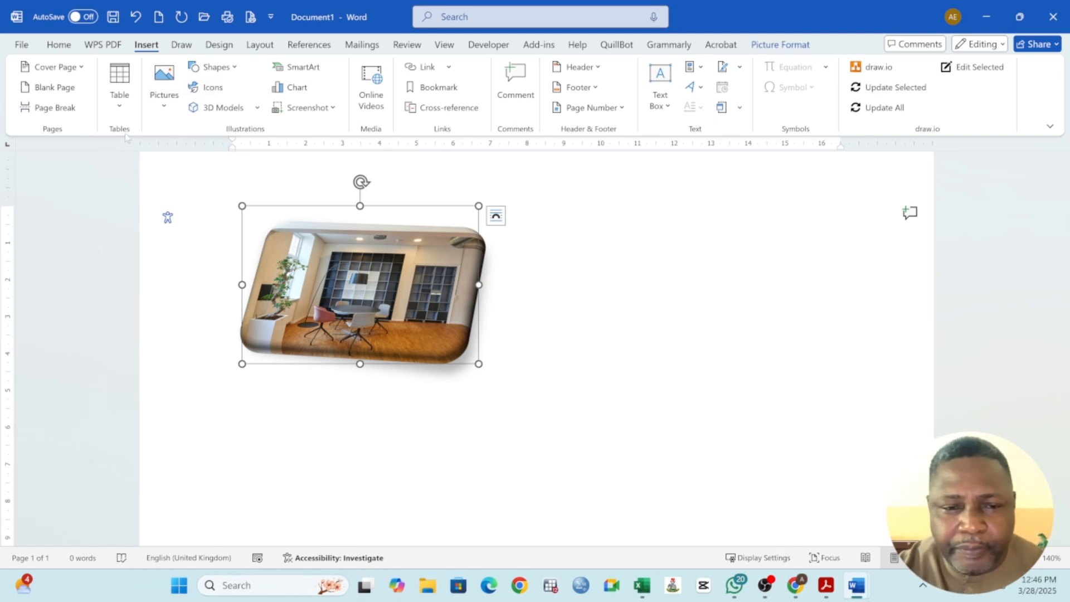
Insert two stock images: the man writing at a desk and the woman in a white blazer holding a folder.
click(164, 98)
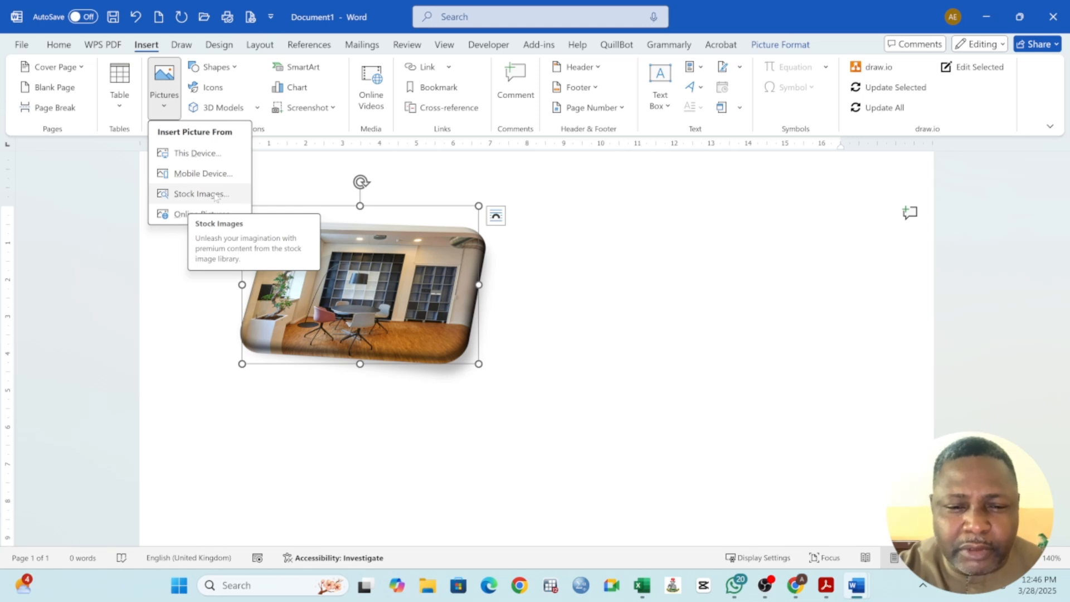
click(199, 194)
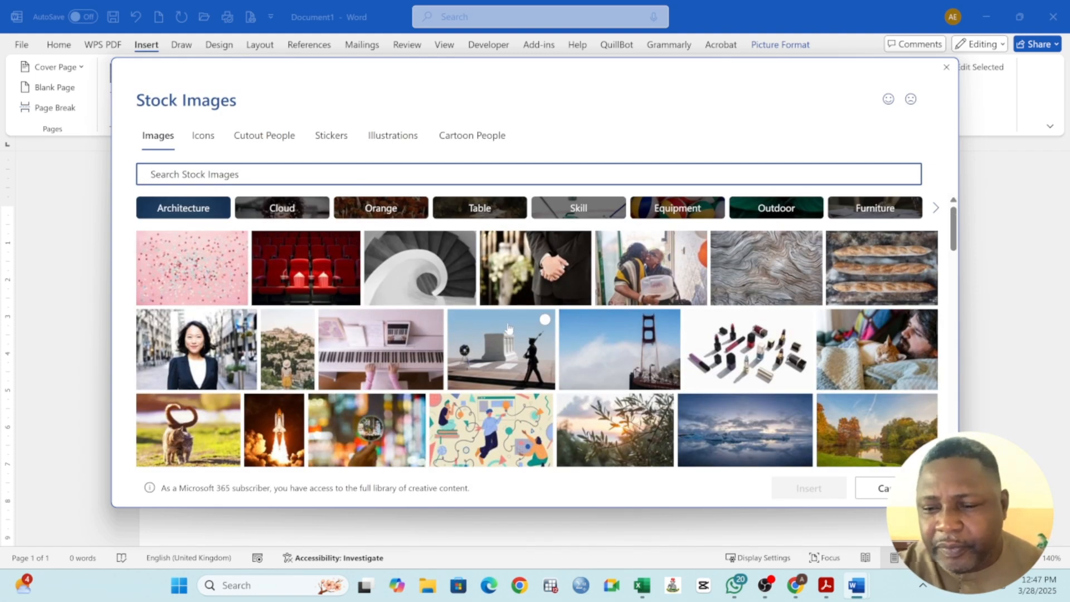
scroll(509, 329, down, 4)
scroll(509, 330, down, 3)
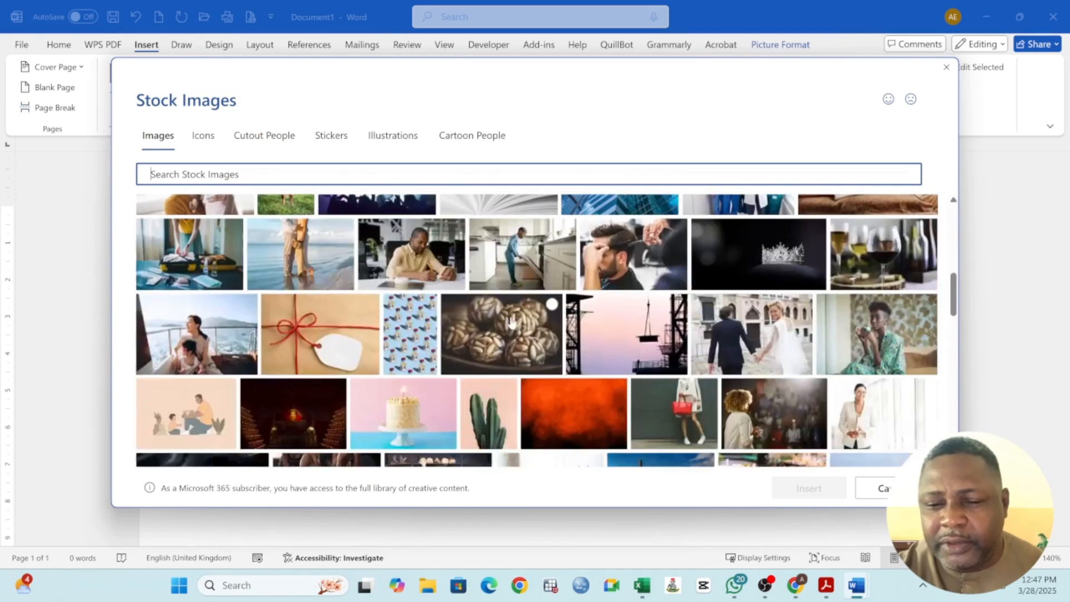
click(414, 271)
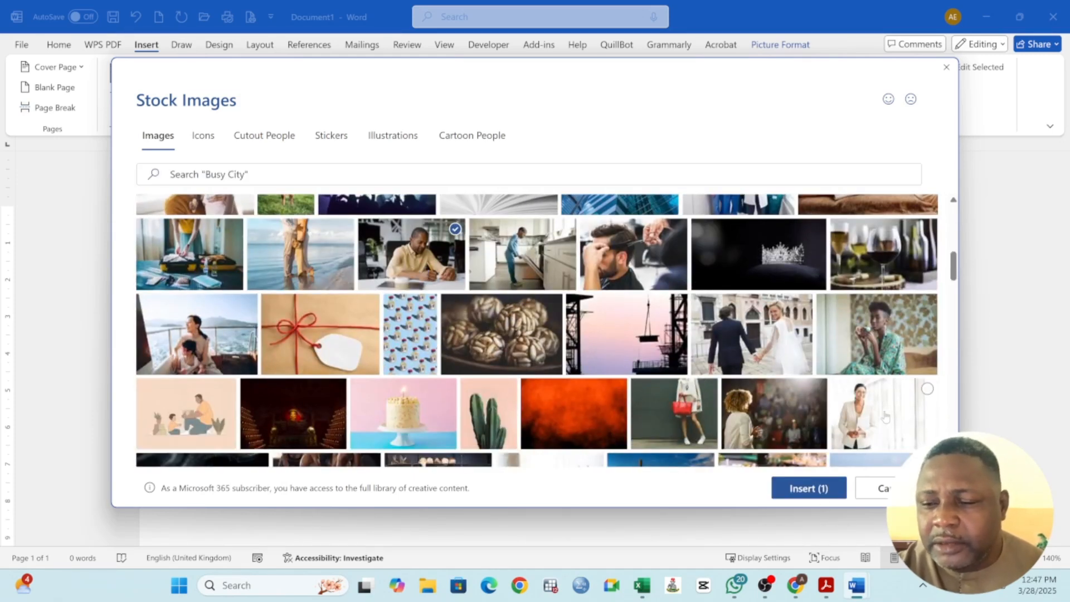
click(867, 414)
click(796, 489)
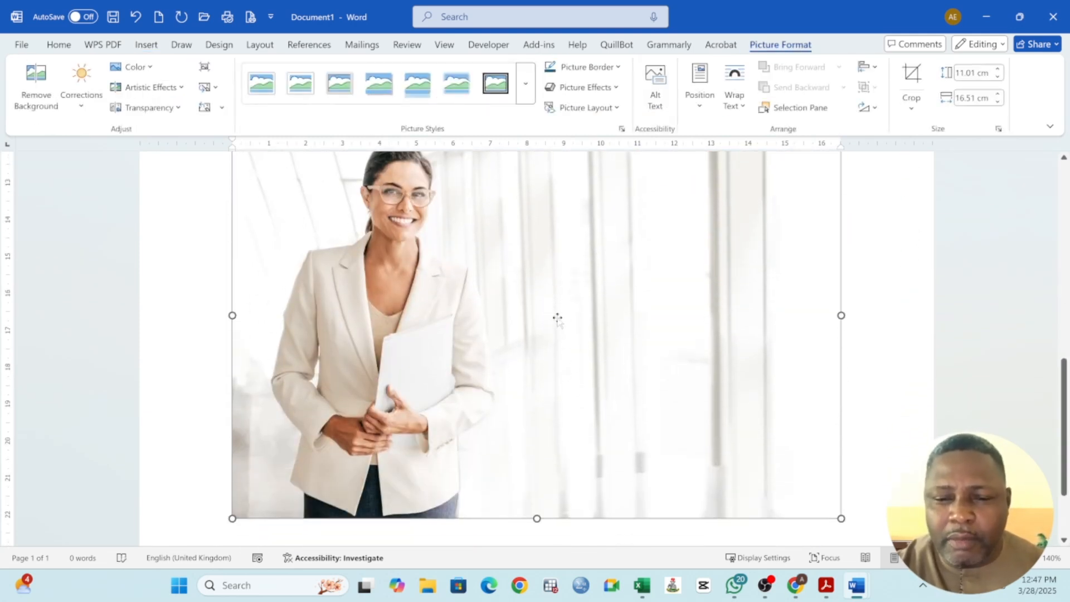
Shrink the picture of the woman in the white blazer proportionally to less than half its width.
scroll(464, 337, up, 1)
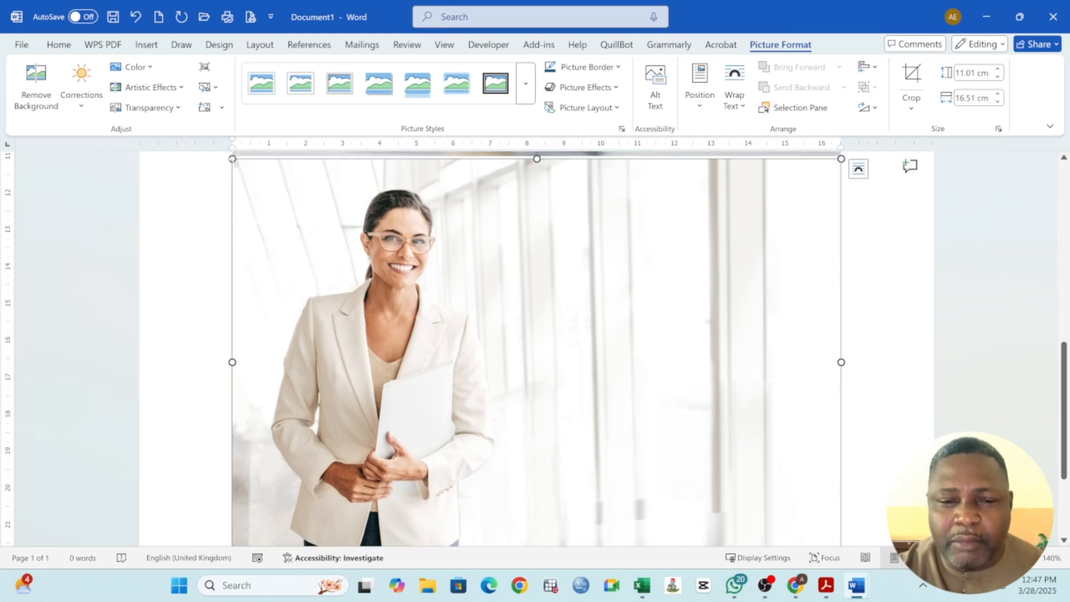
drag(233, 160, 560, 413)
scroll(429, 274, up, 6)
Resize the picture of the man writing proportionally to about 5.2 cm high and 7.8 cm wide, beside the woman's picture.
click(718, 435)
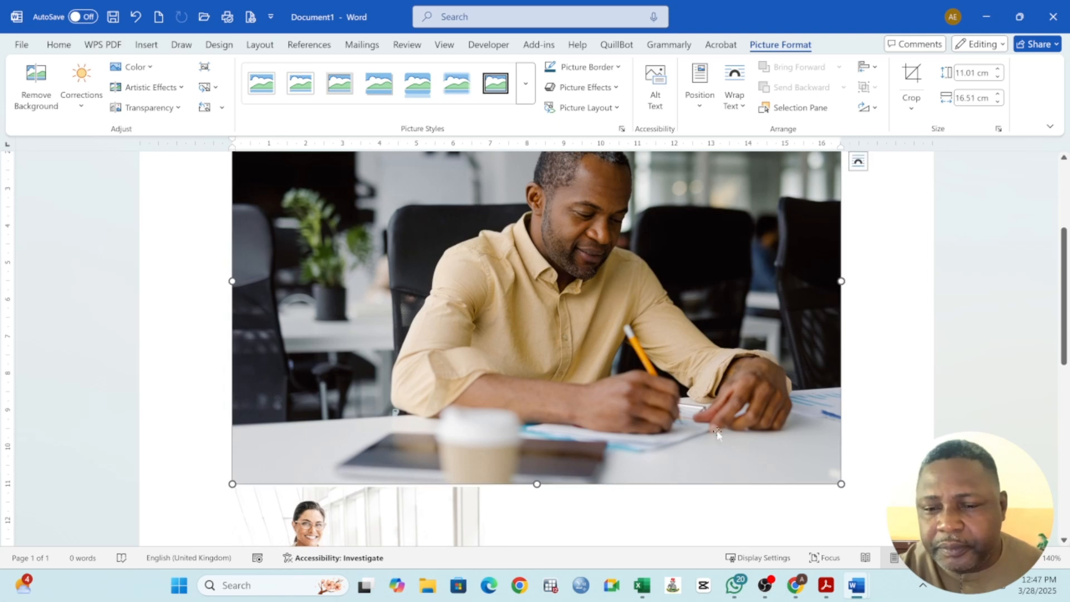
drag(841, 484, 357, 238)
scroll(373, 319, up, 3)
scroll(374, 320, up, 2)
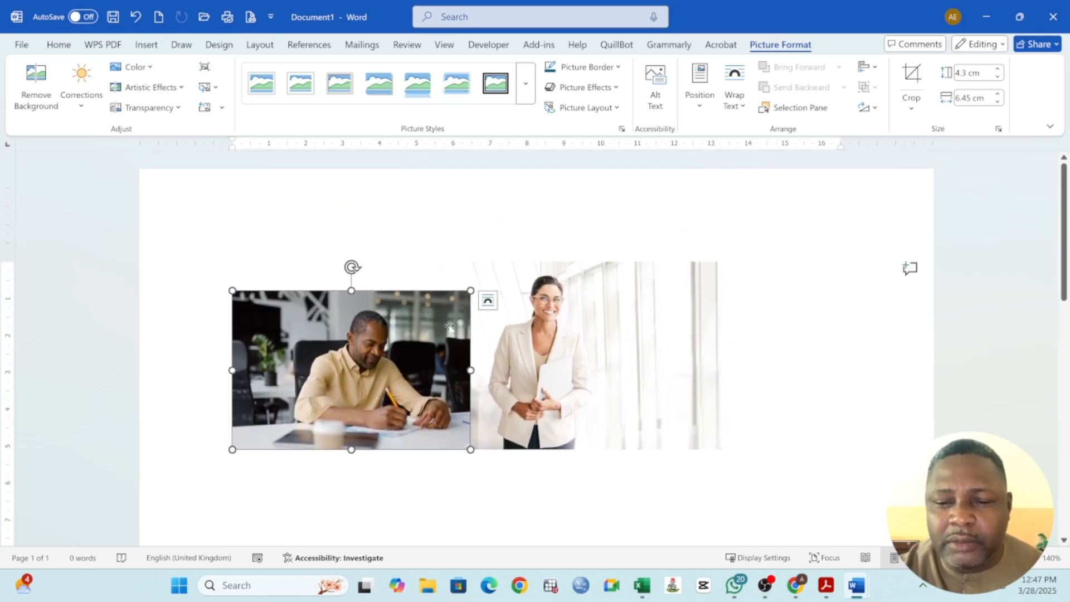
drag(472, 452, 511, 485)
scroll(454, 444, down, 10)
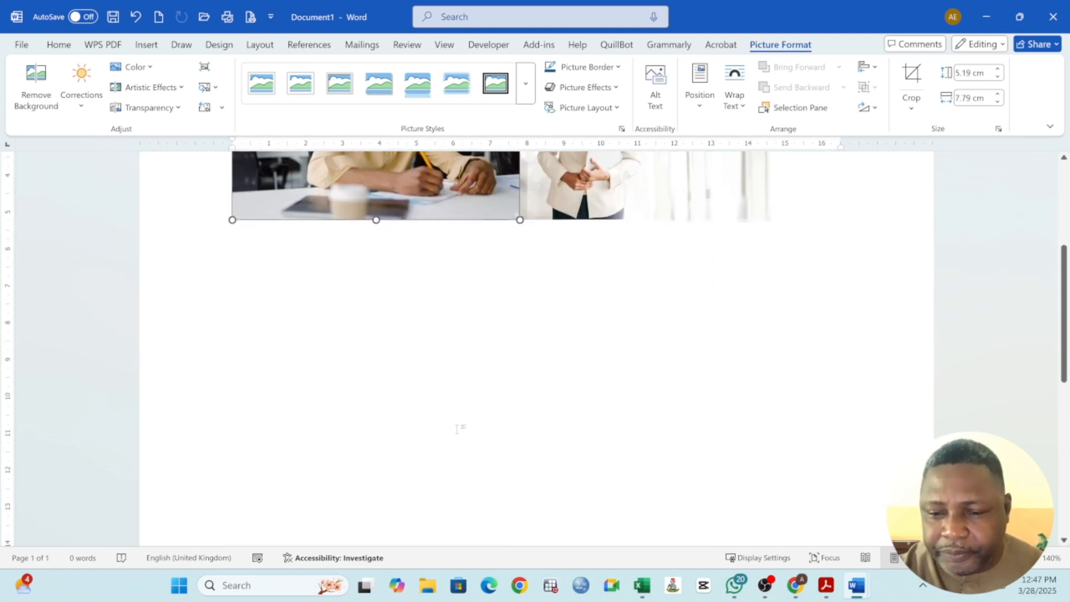
scroll(453, 420, up, 10)
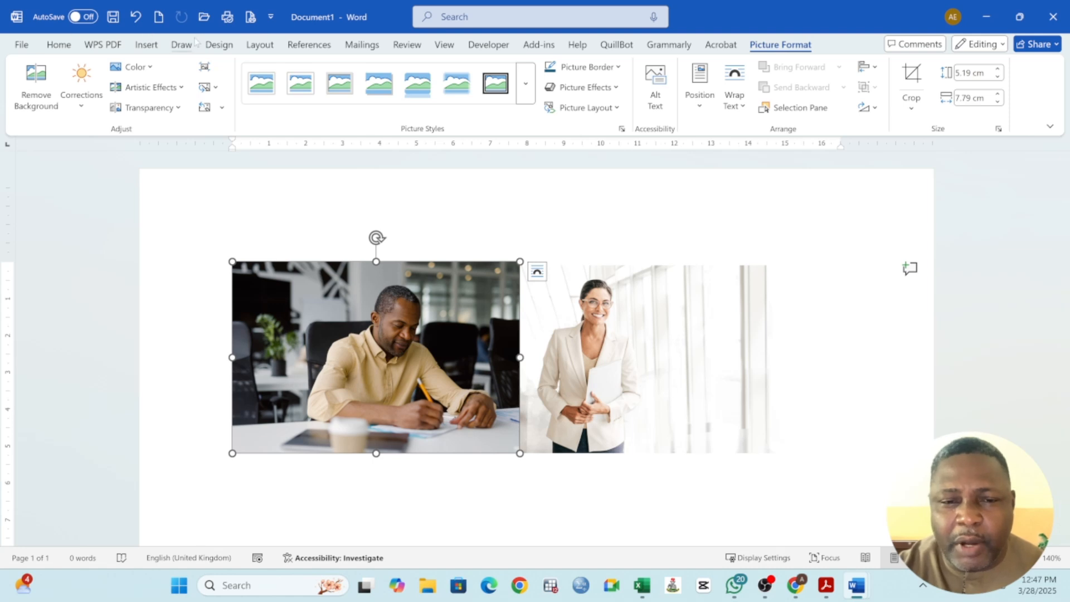
Reopen the stock image library and browse through its icons collection.
click(149, 45)
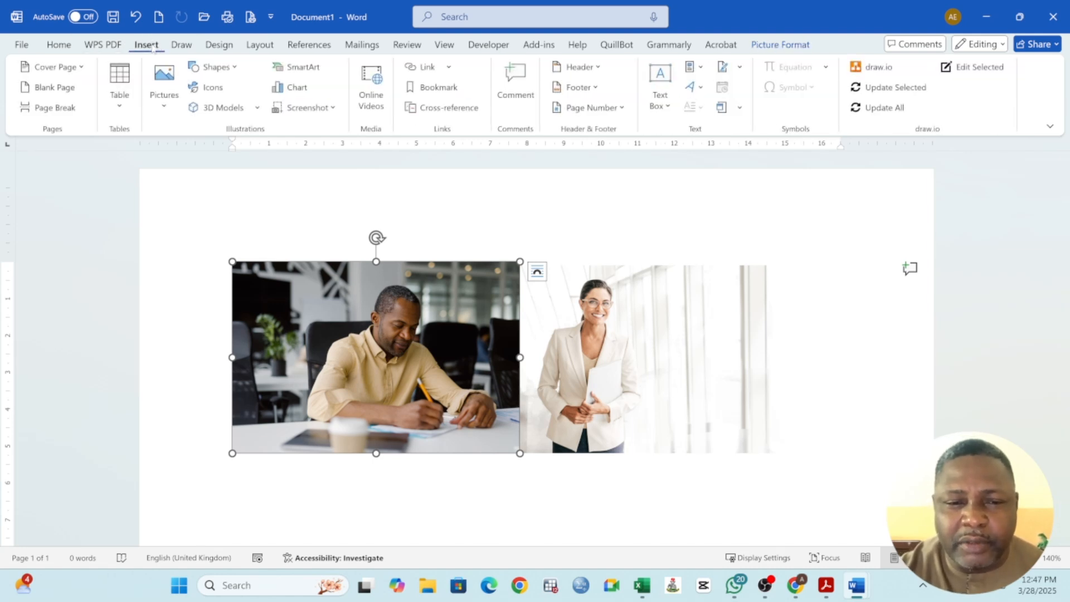
click(162, 103)
click(200, 194)
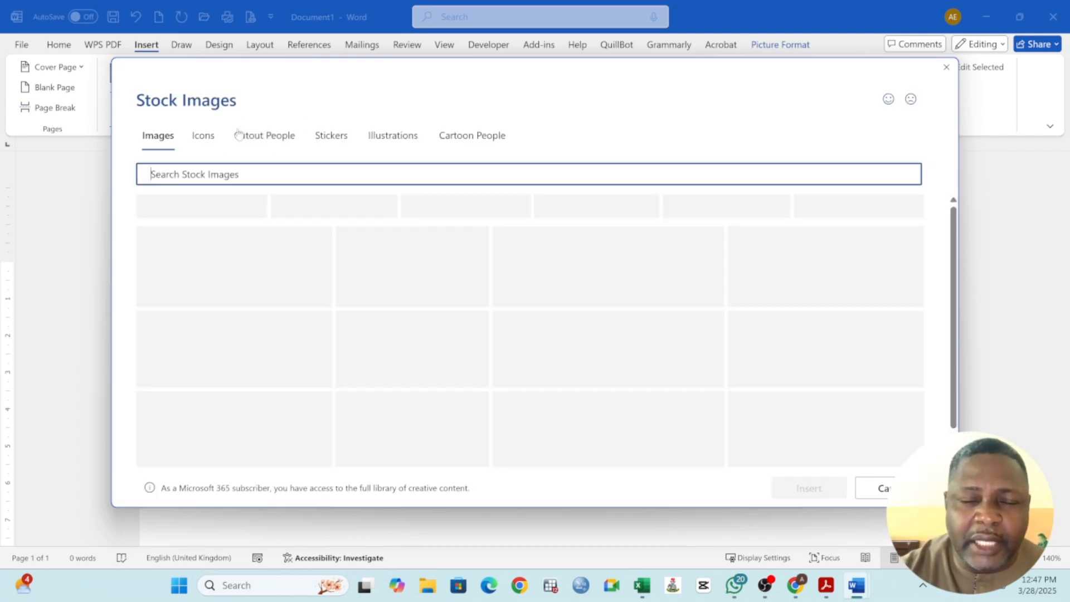
click(202, 137)
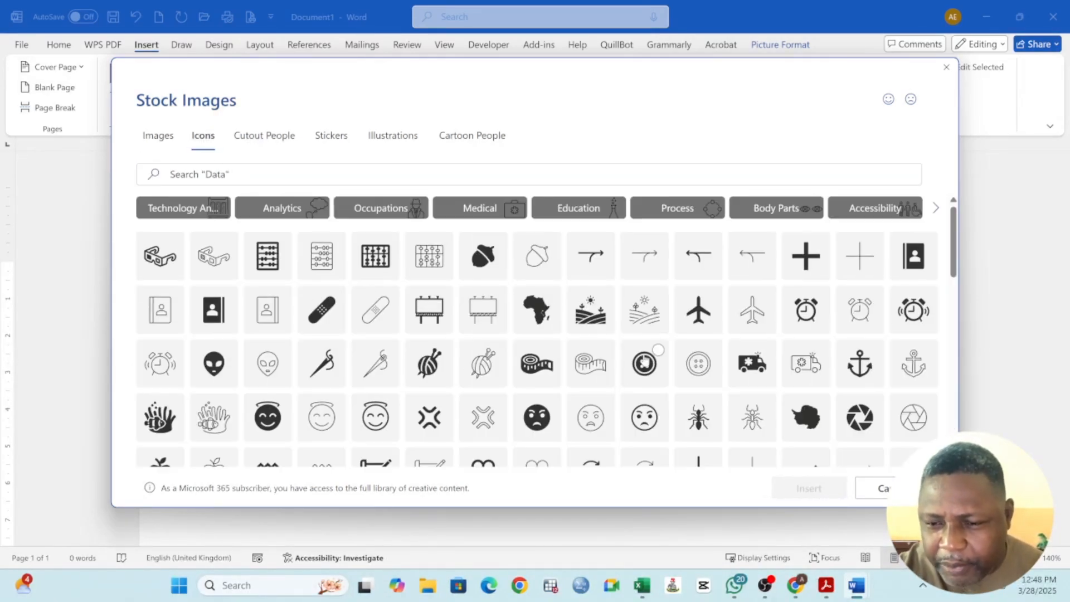
scroll(629, 362, down, 10)
scroll(629, 363, down, 2)
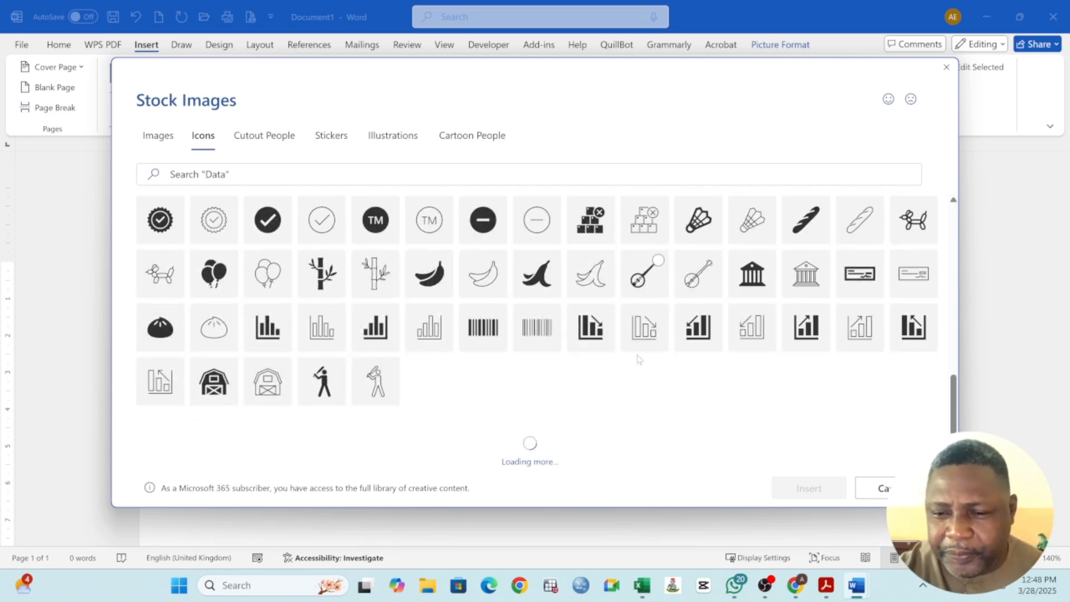
scroll(636, 362, up, 8)
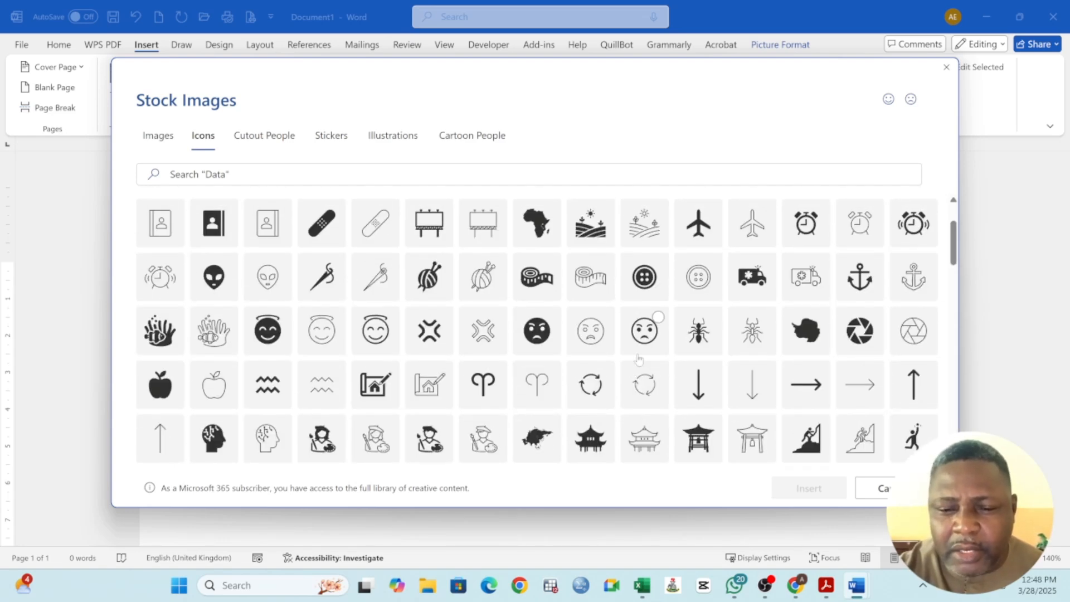
scroll(639, 360, up, 2)
scroll(641, 356, down, 8)
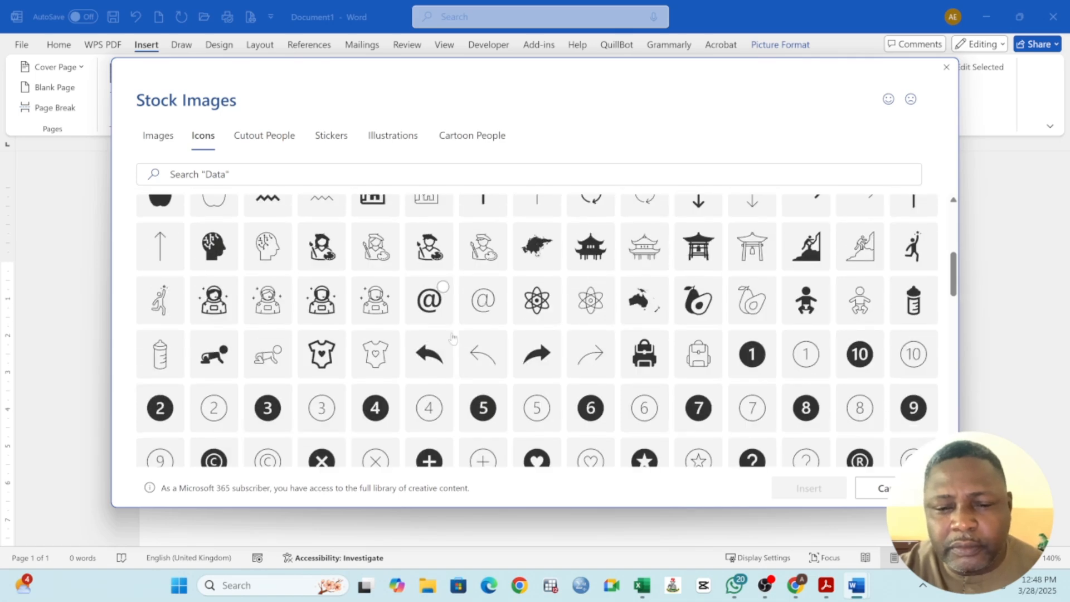
scroll(641, 356, up, 8)
Browse the stock photos by the Background, Mountain, Planning, Table and Travel categories.
click(165, 137)
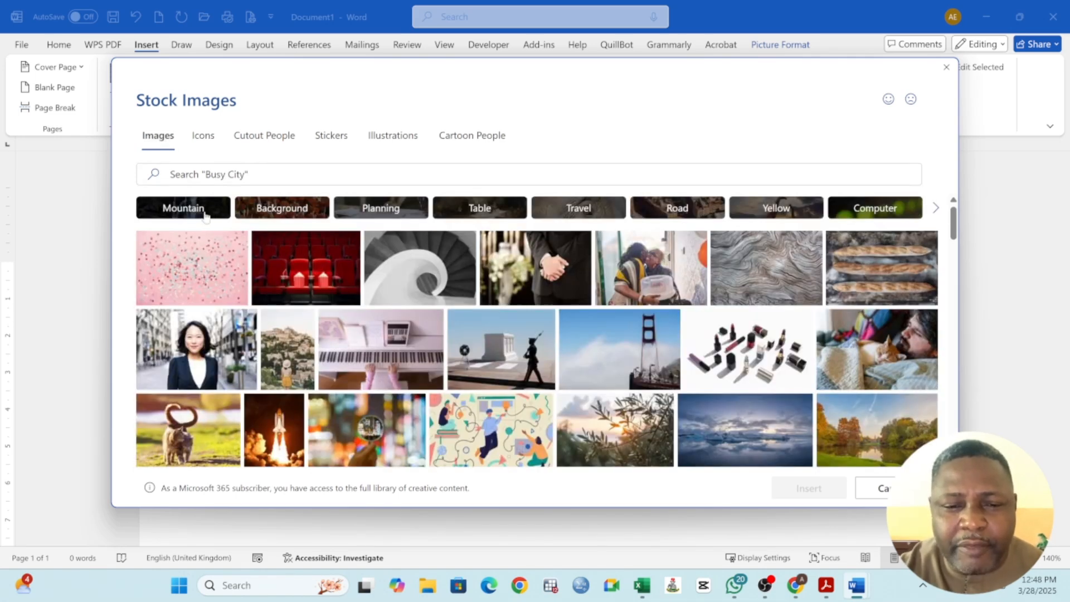
click(294, 210)
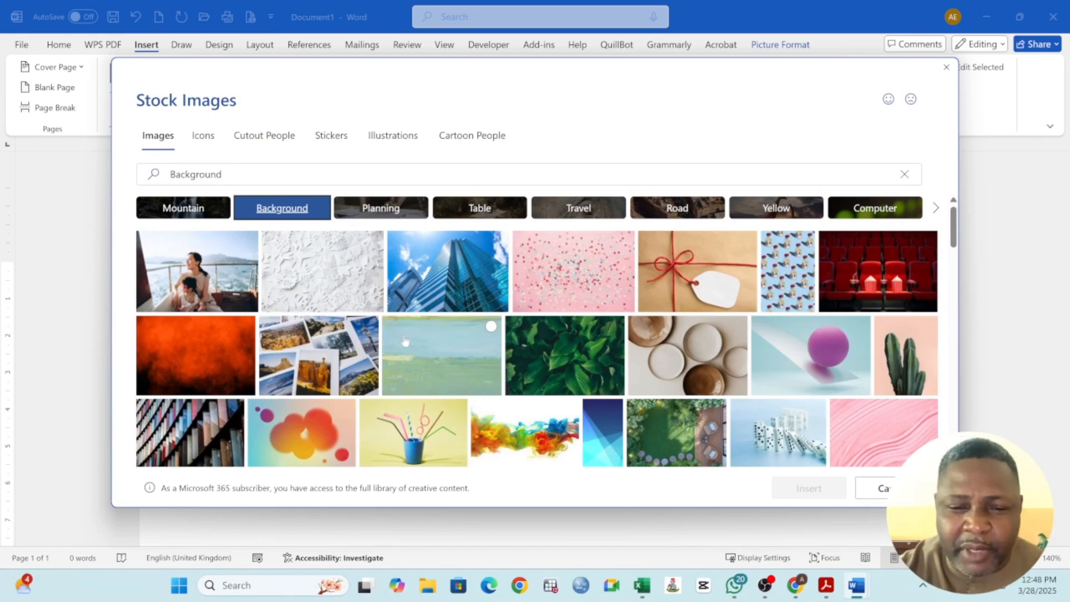
scroll(490, 334, down, 2)
scroll(390, 340, down, 1)
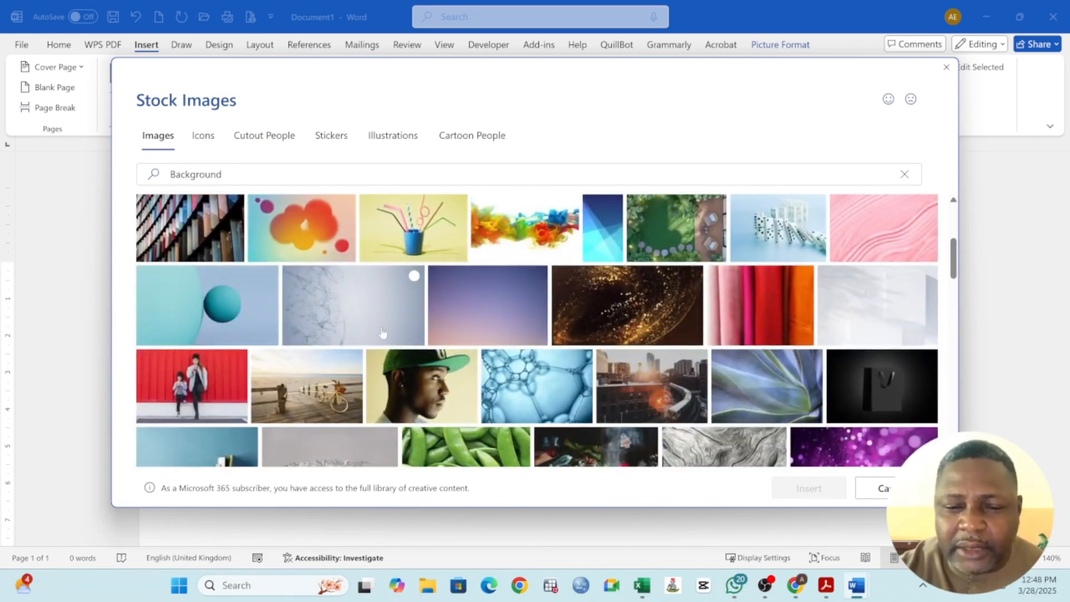
scroll(384, 333, down, 5)
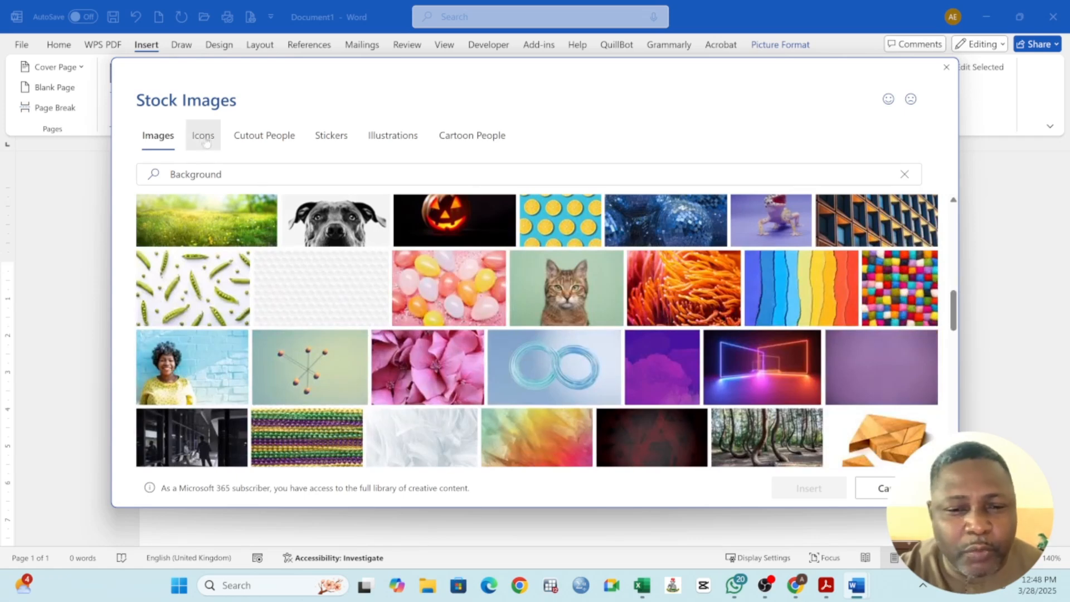
scroll(225, 209, up, 10)
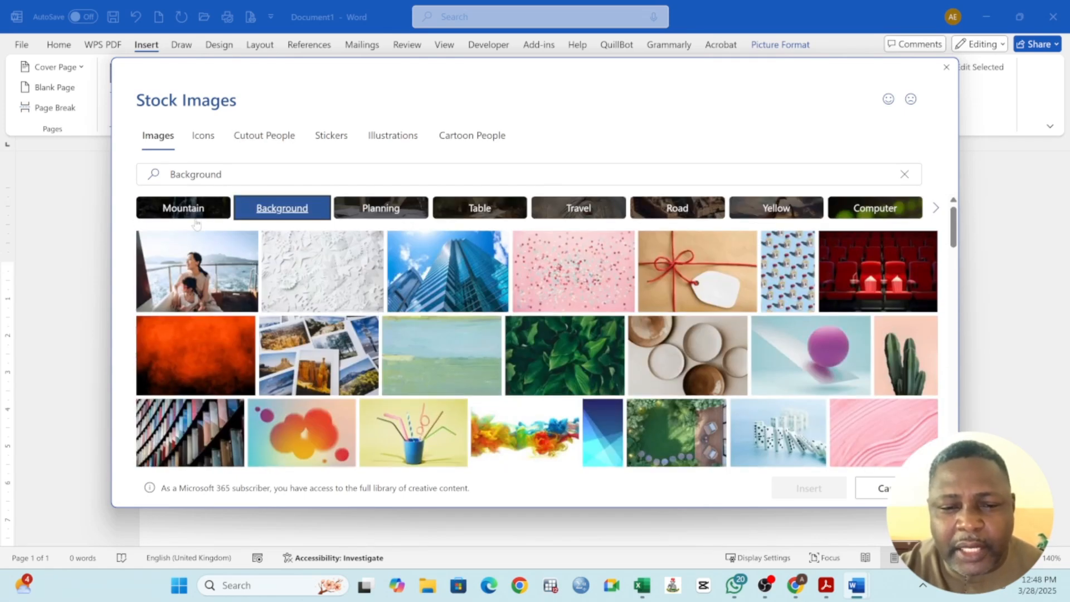
click(204, 215)
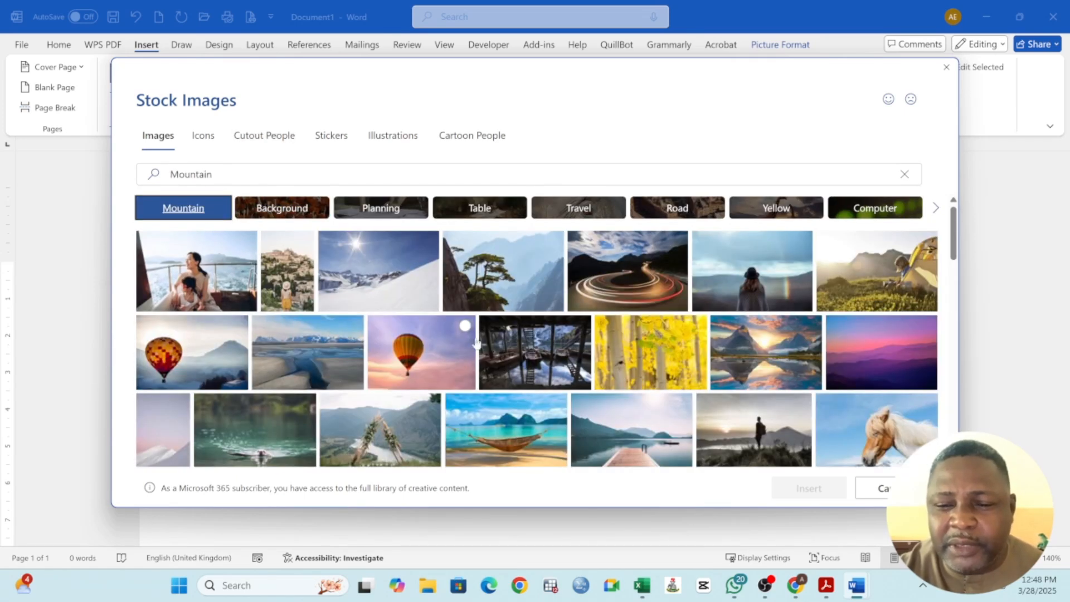
click(381, 207)
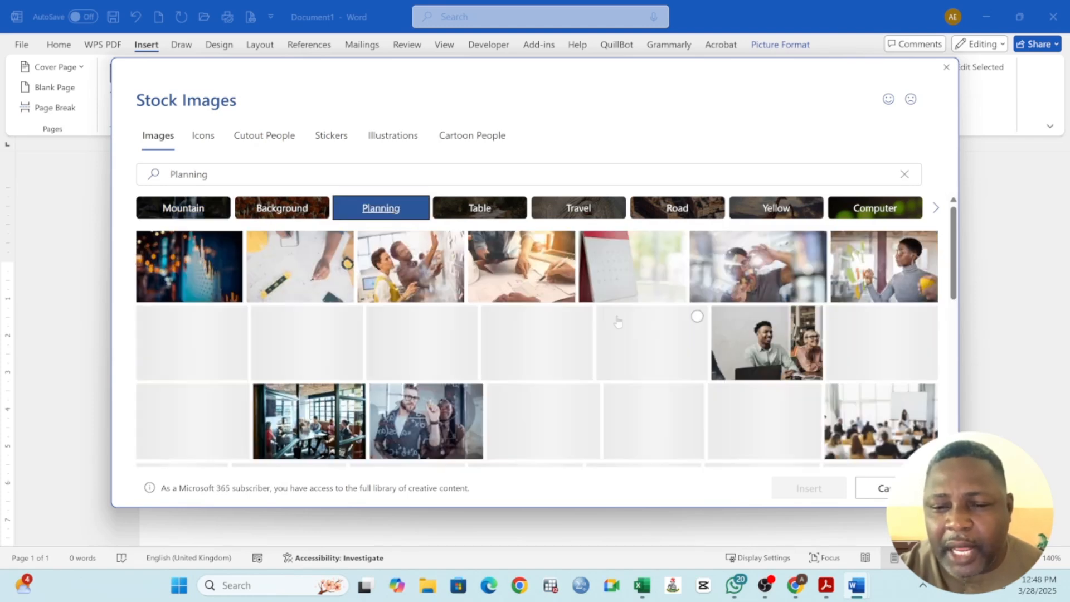
click(492, 210)
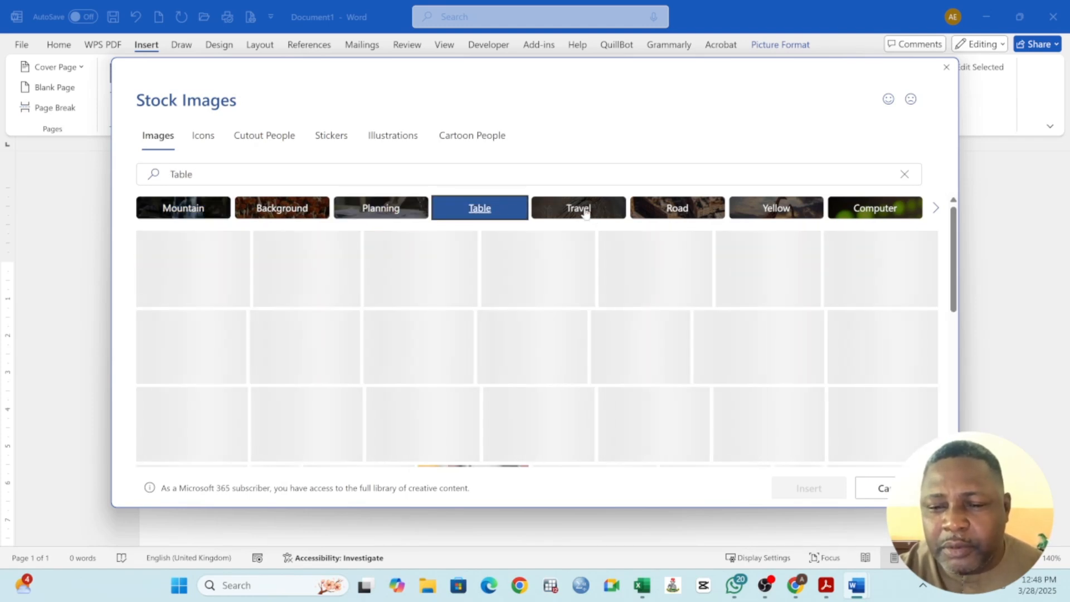
click(585, 213)
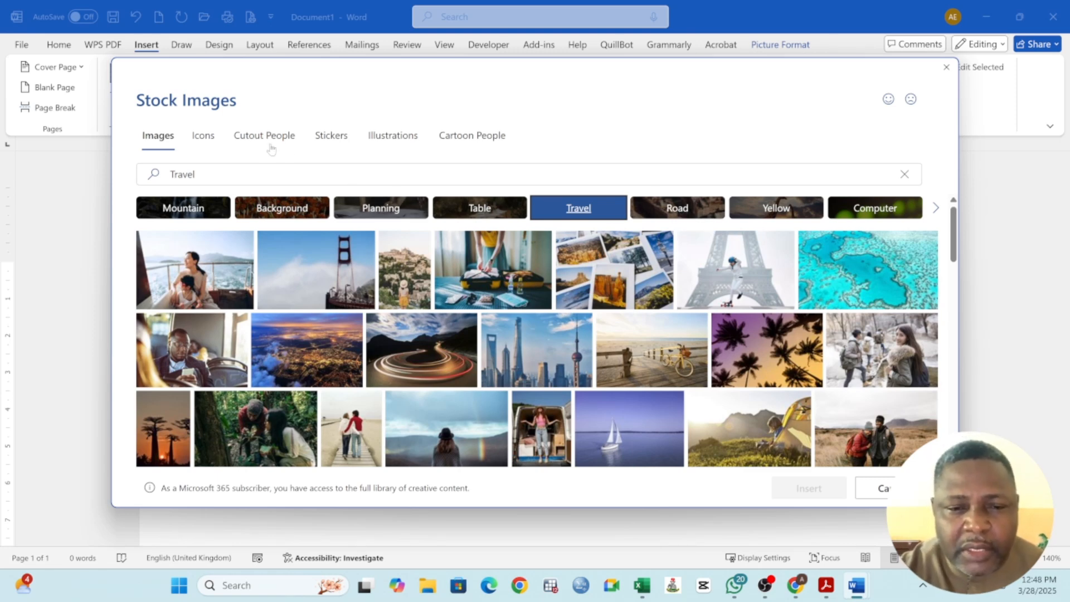
Look past the stock icons to the Cutout People collection and clear the Travel search term.
click(216, 138)
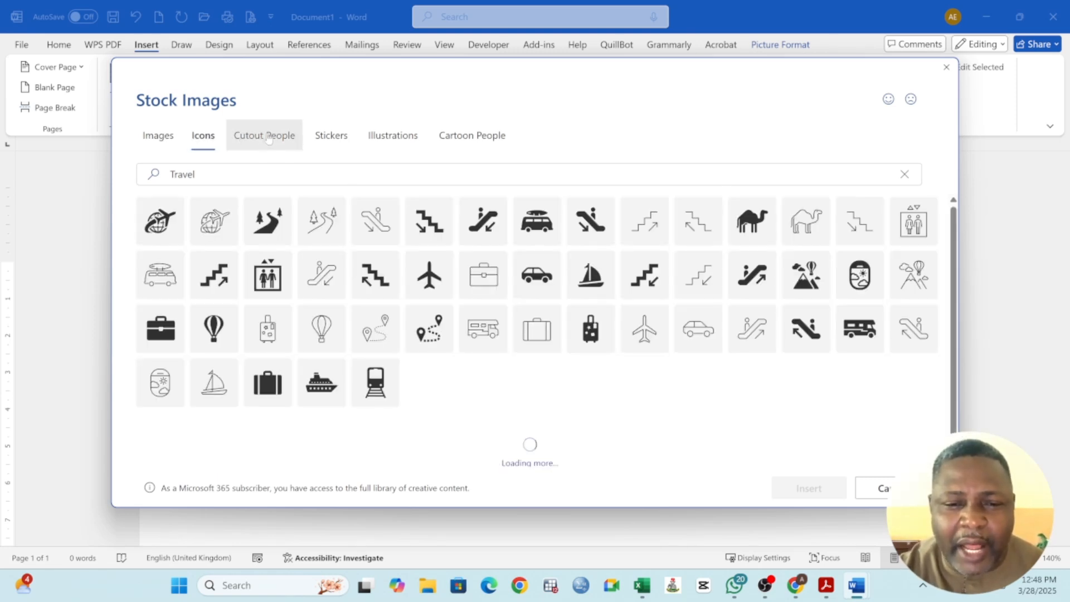
click(279, 140)
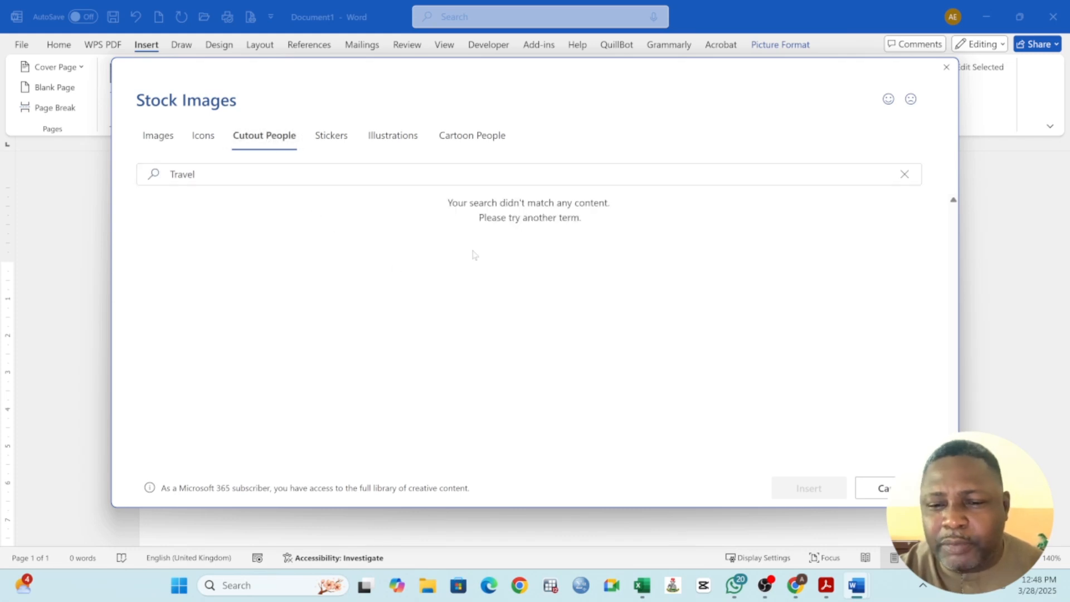
click(210, 178)
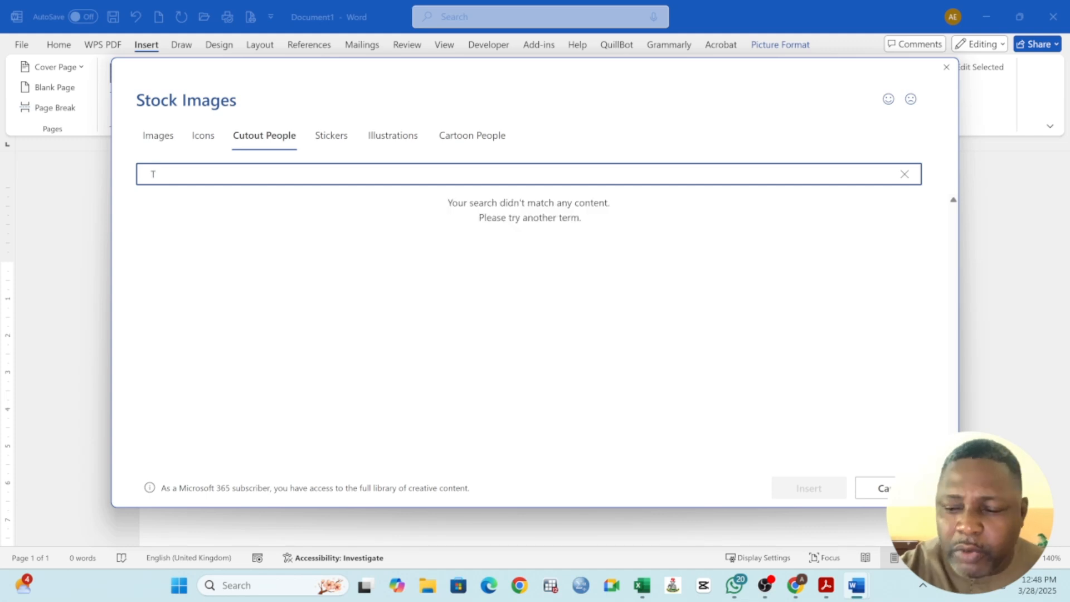
key(BackSpace)
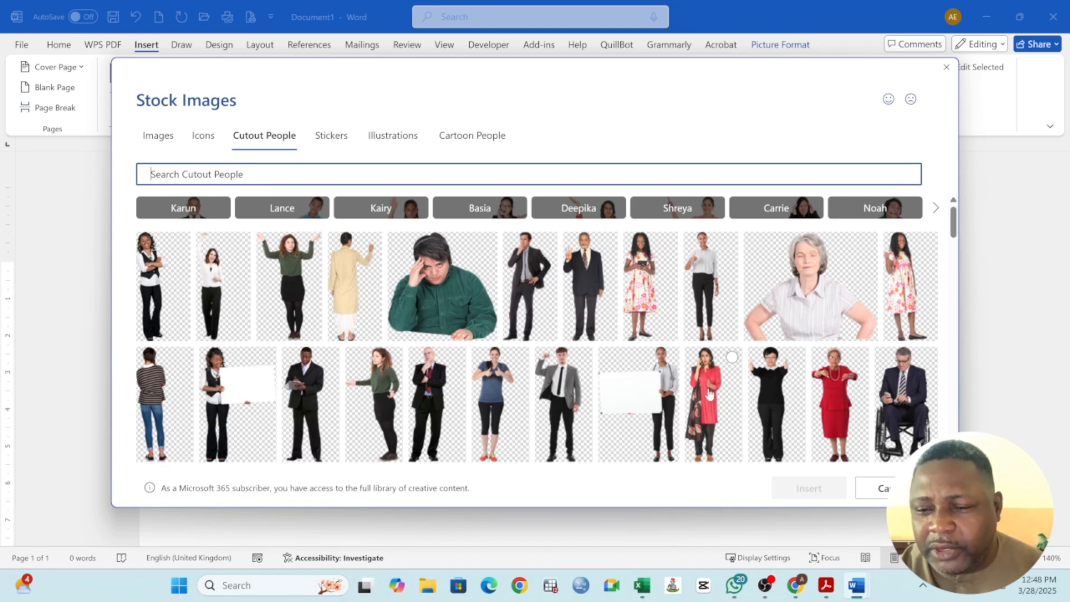
Insert the cutouts of the bald man in a black suit and the woman in black talking on the phone.
scroll(712, 368, down, 2)
click(463, 264)
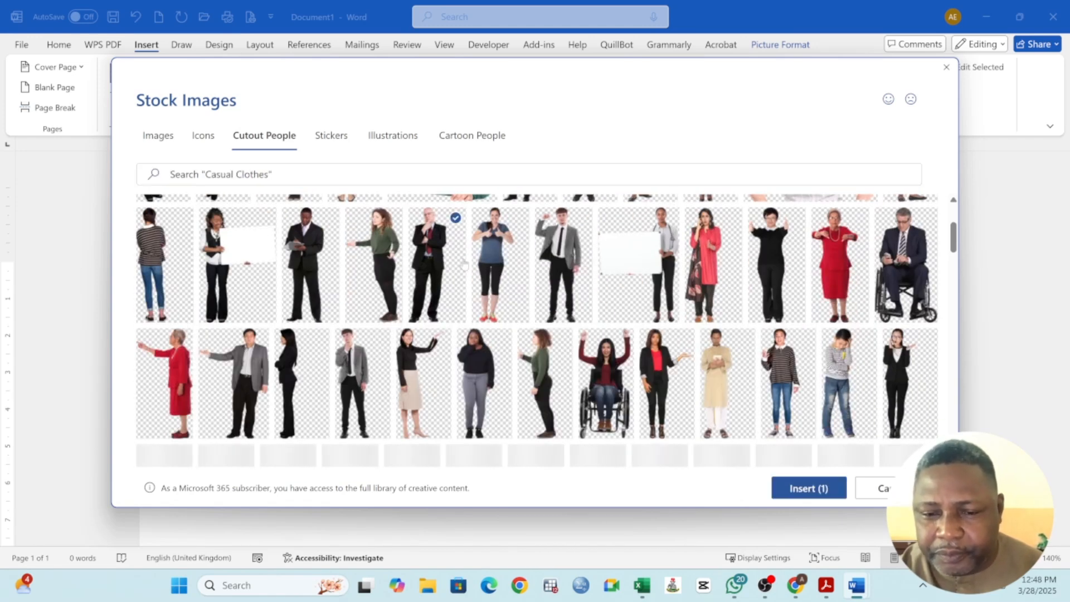
click(913, 382)
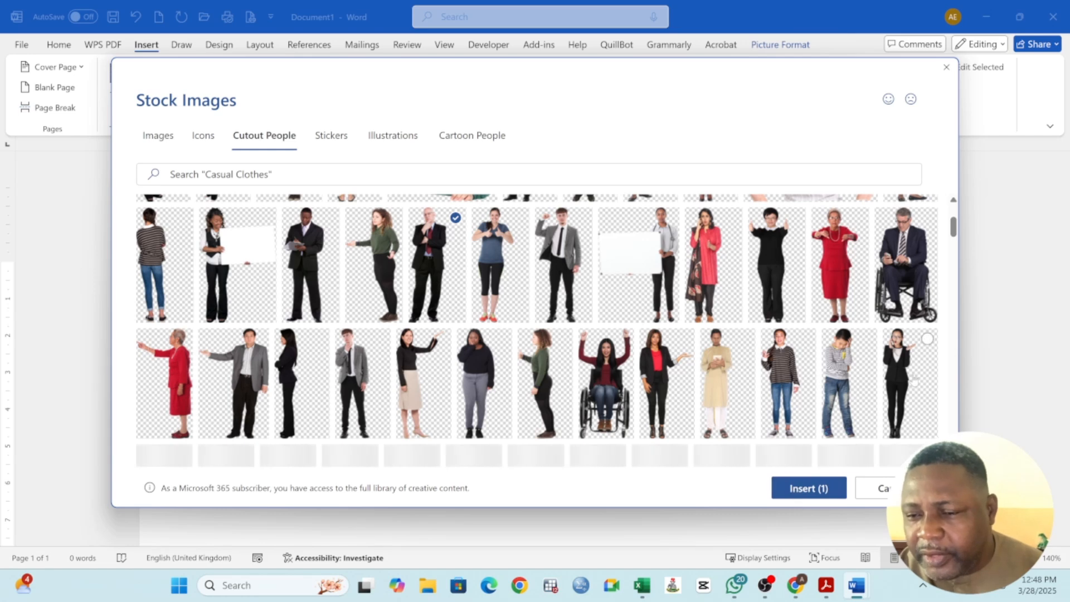
click(813, 489)
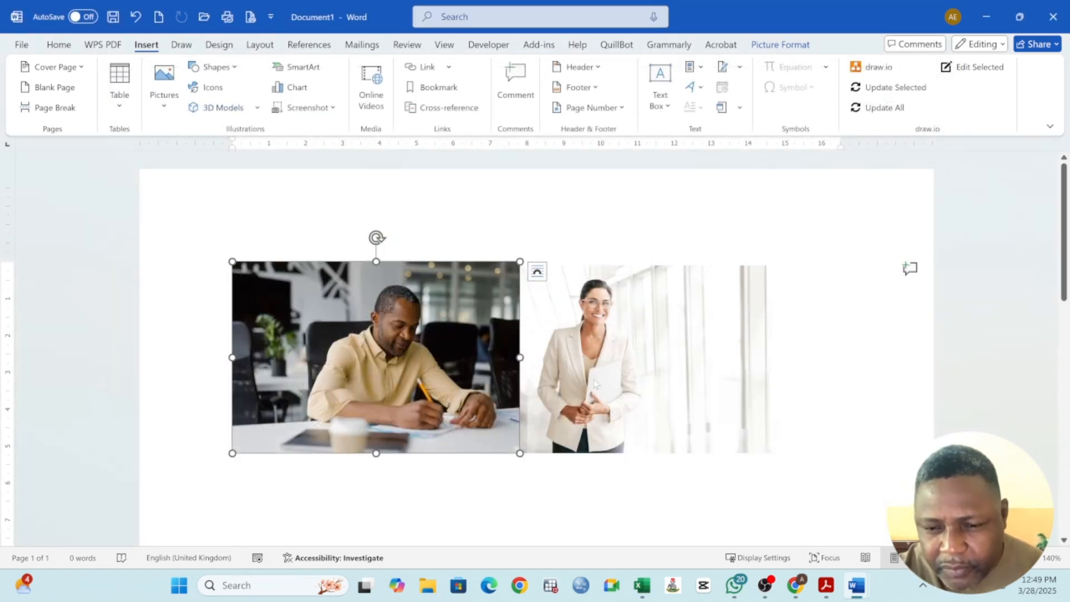
Shrink the cutout of the bald man proportionally to about 20.3 cm high and 6.8 cm wide.
scroll(517, 323, down, 2)
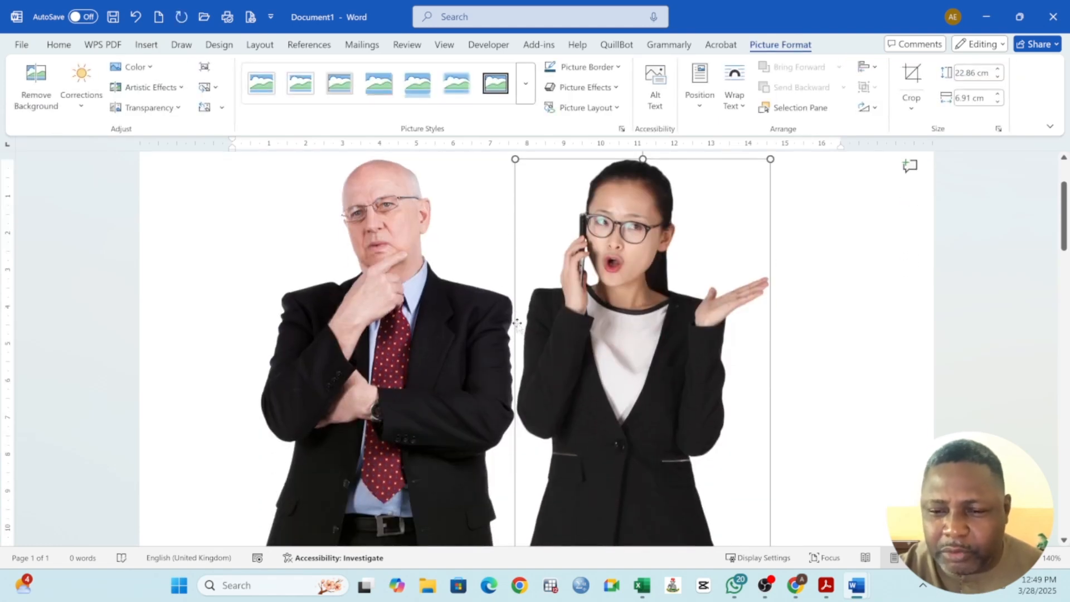
scroll(517, 324, down, 10)
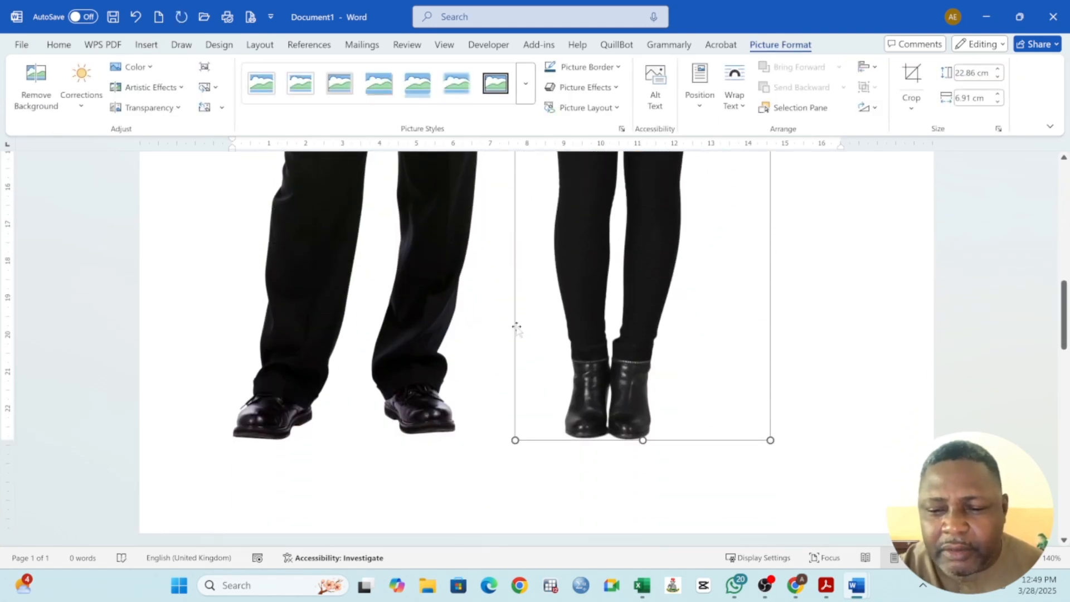
scroll(517, 329, down, 10)
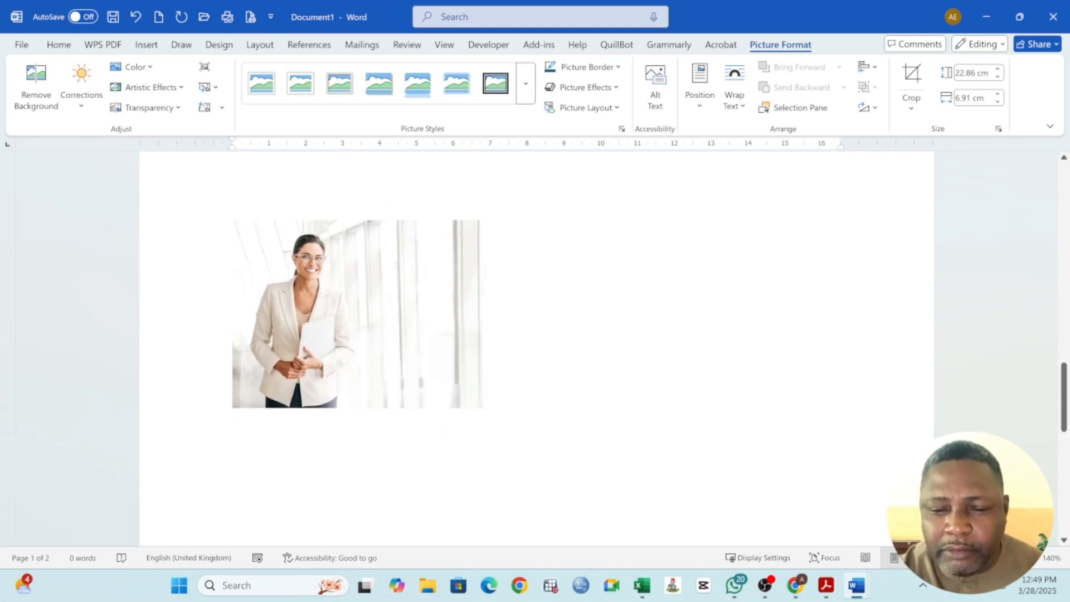
scroll(516, 329, down, 5)
scroll(516, 329, up, 12)
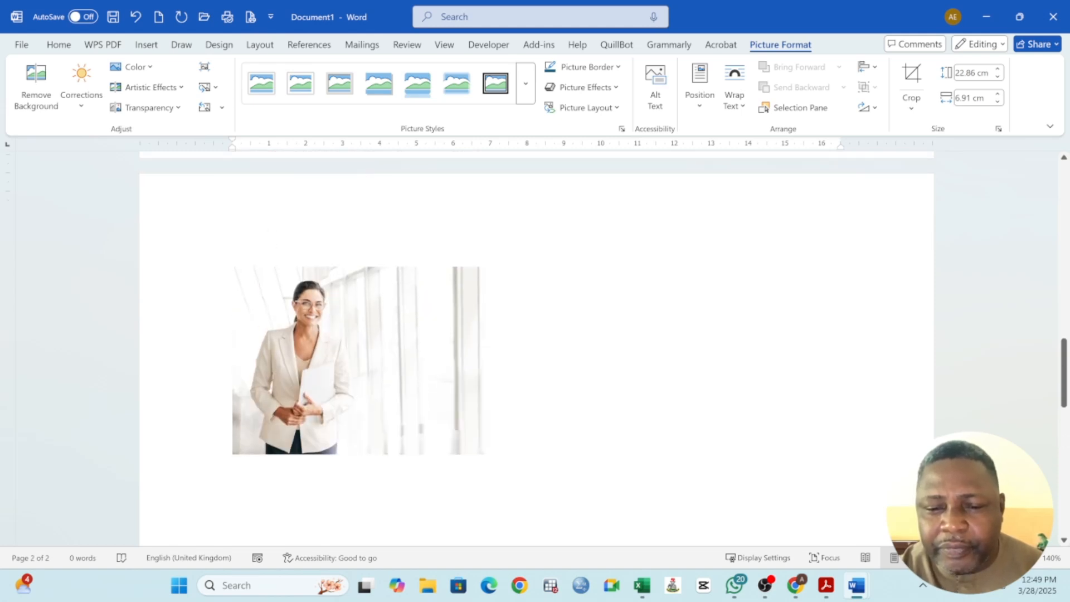
scroll(516, 329, up, 8)
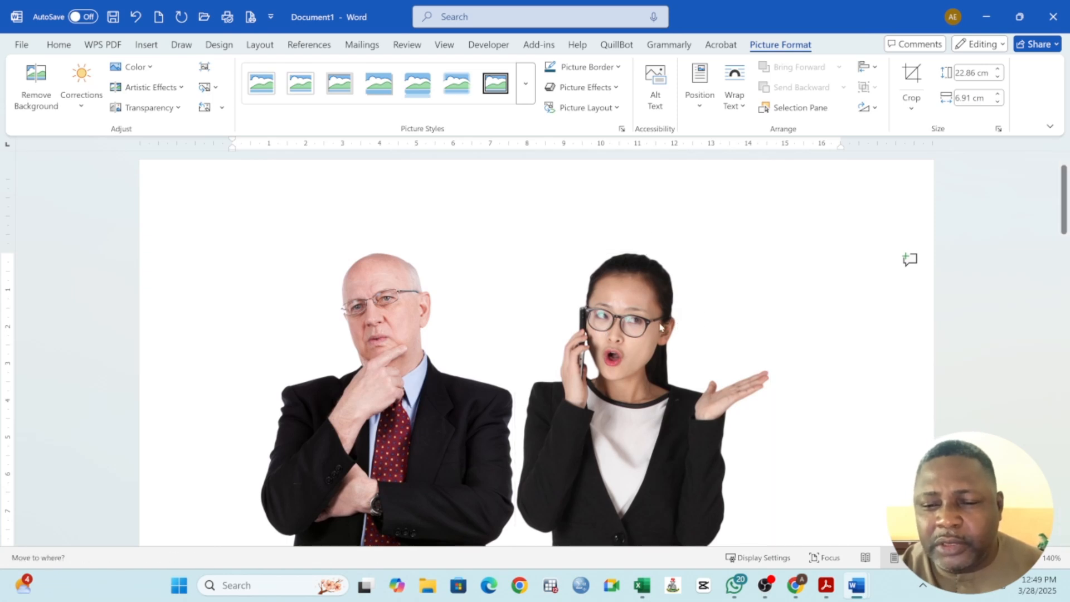
key(Right)
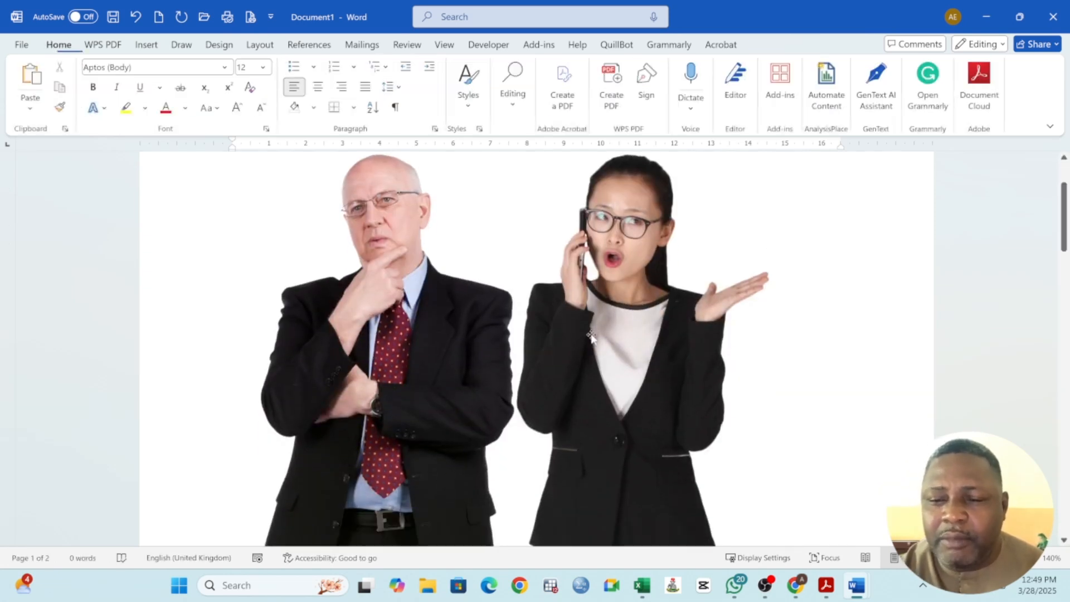
click(383, 320)
scroll(532, 359, up, 3)
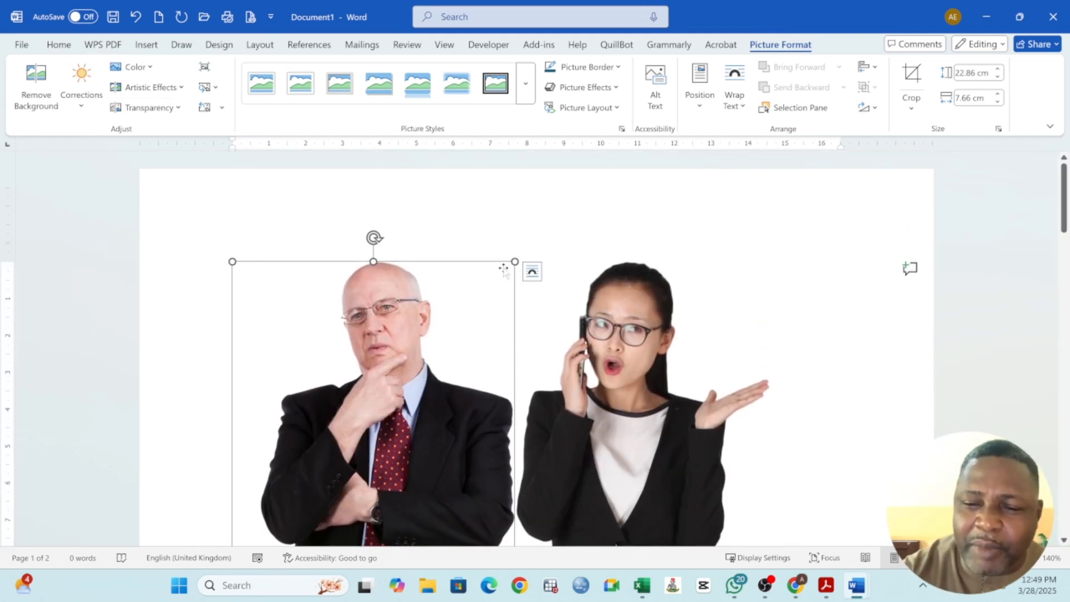
drag(515, 260, 446, 358)
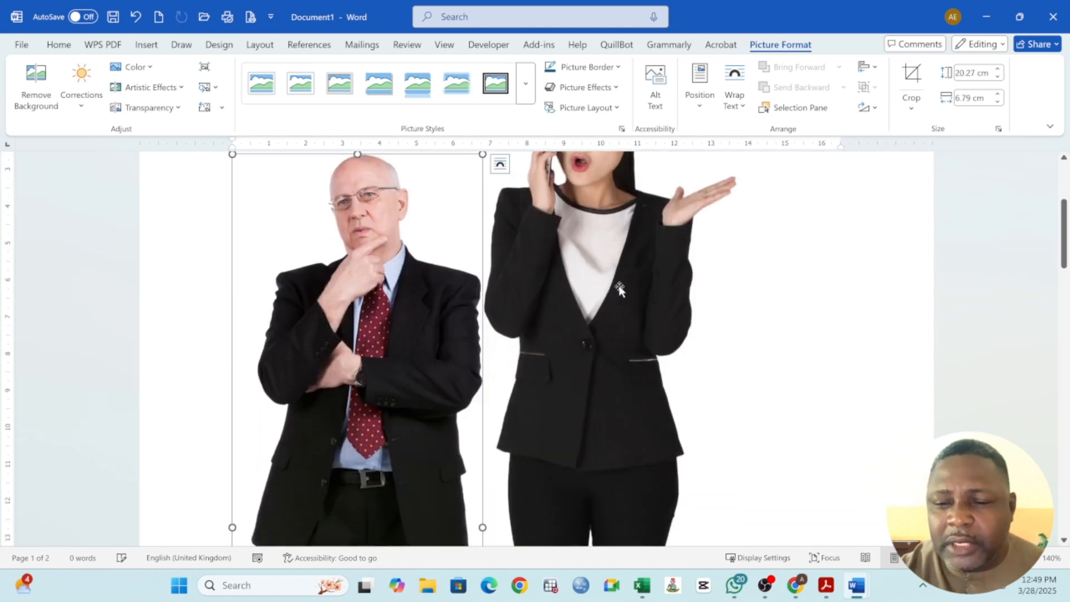
Shrink the cutout of the woman on the phone proportionally to about 14.4 cm high and 4.3 cm wide, then deselect it.
click(623, 270)
scroll(624, 267, up, 4)
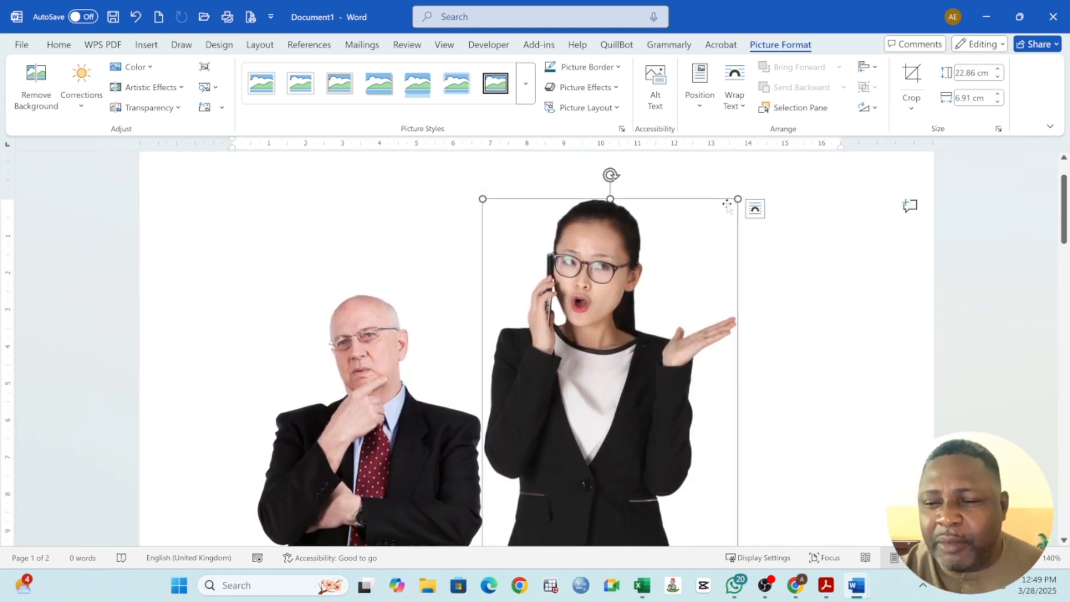
drag(737, 198, 577, 441)
scroll(557, 457, down, 8)
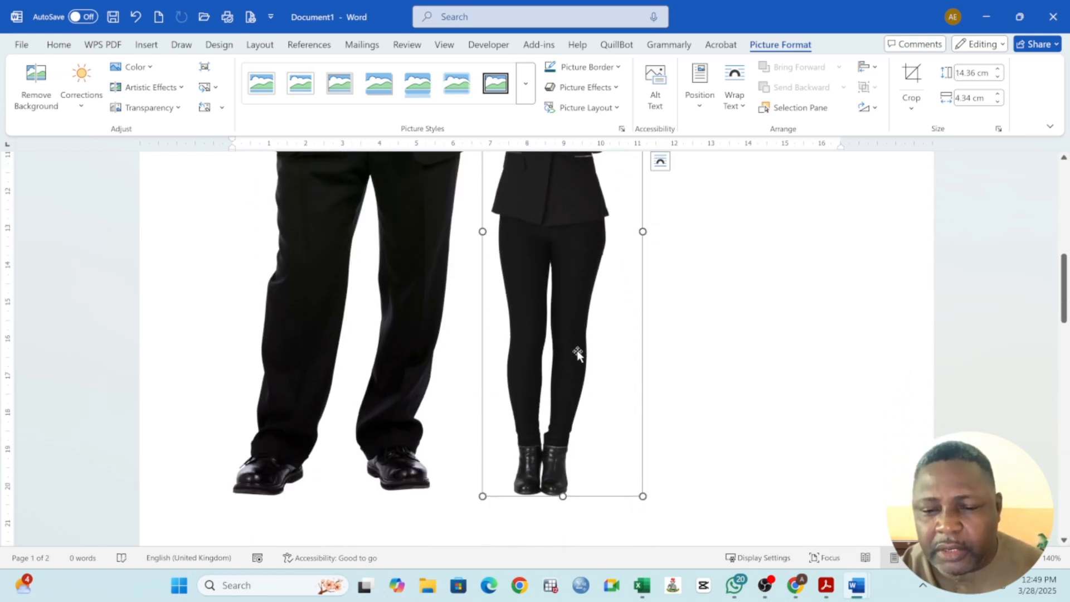
scroll(579, 354, up, 6)
scroll(578, 350, up, 1)
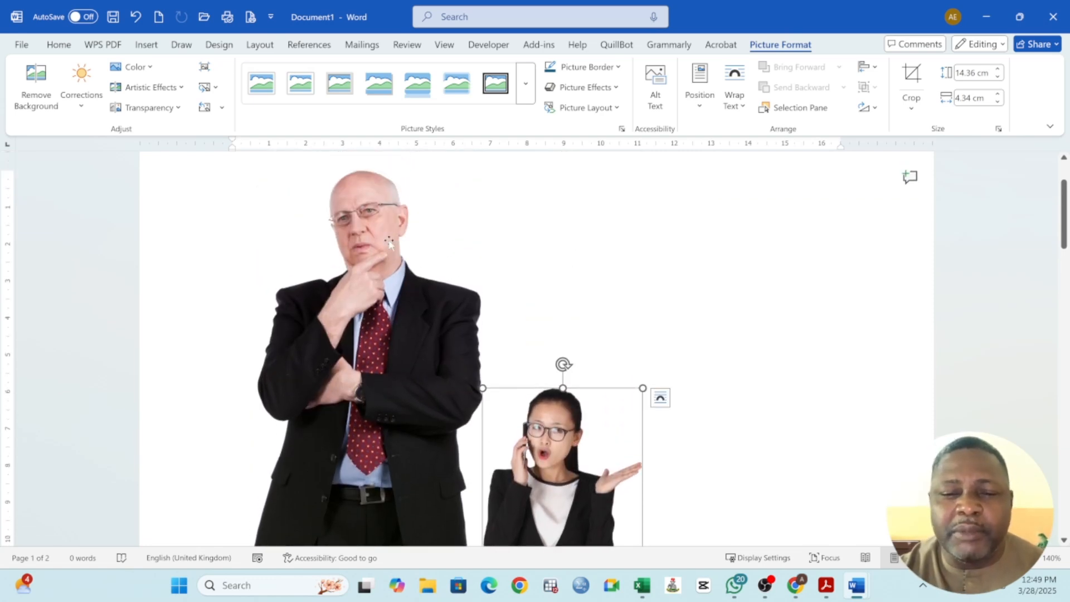
click(389, 242)
click(719, 312)
scroll(535, 348, up, 6)
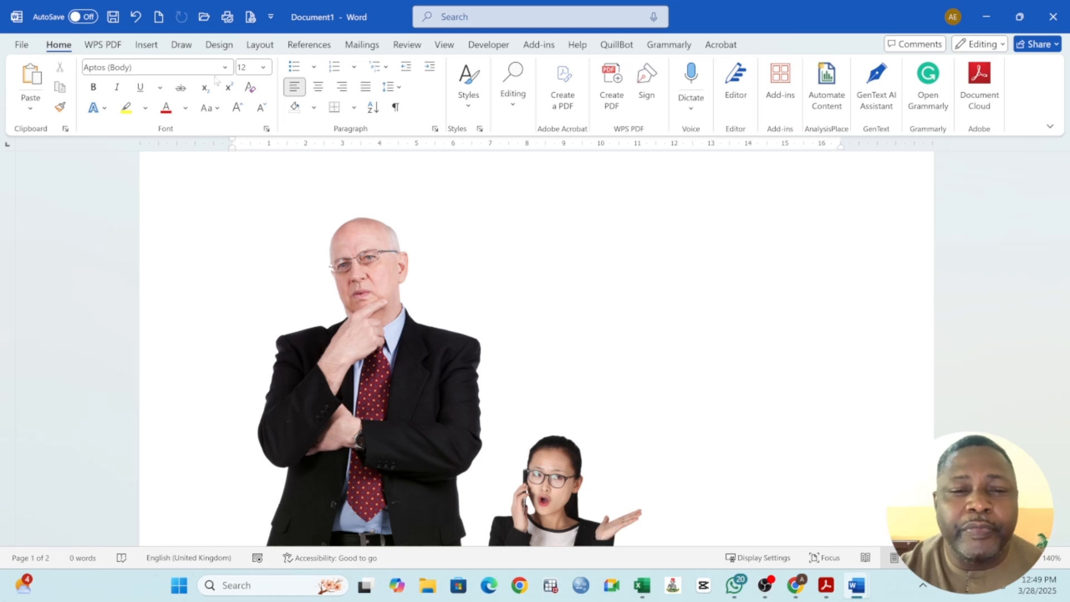
Browse the Bing online picture categories and look through the Woman pictures, trying out their selection.
click(146, 45)
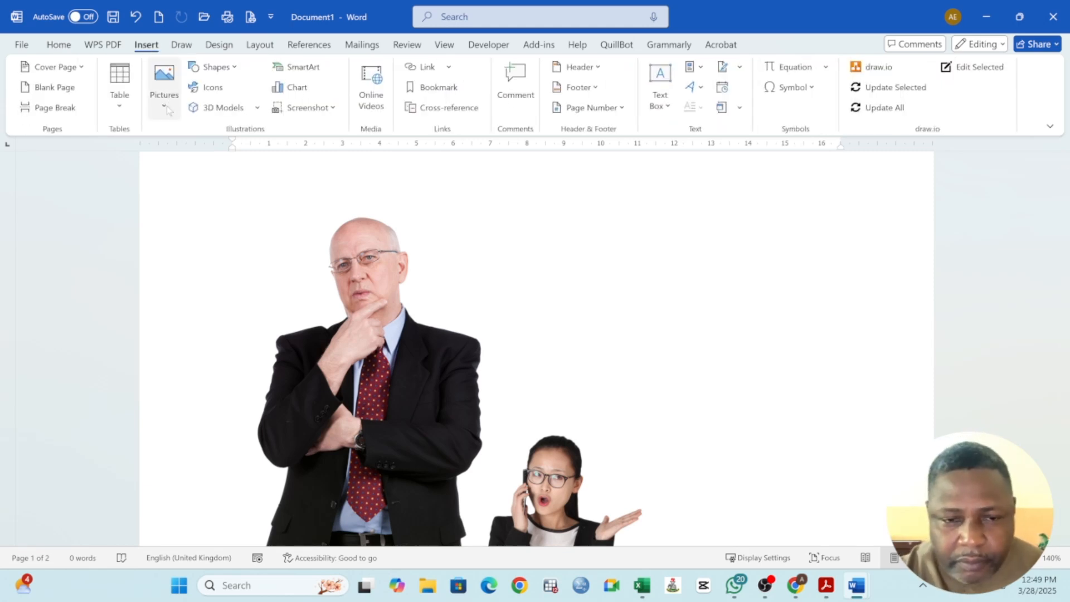
click(165, 106)
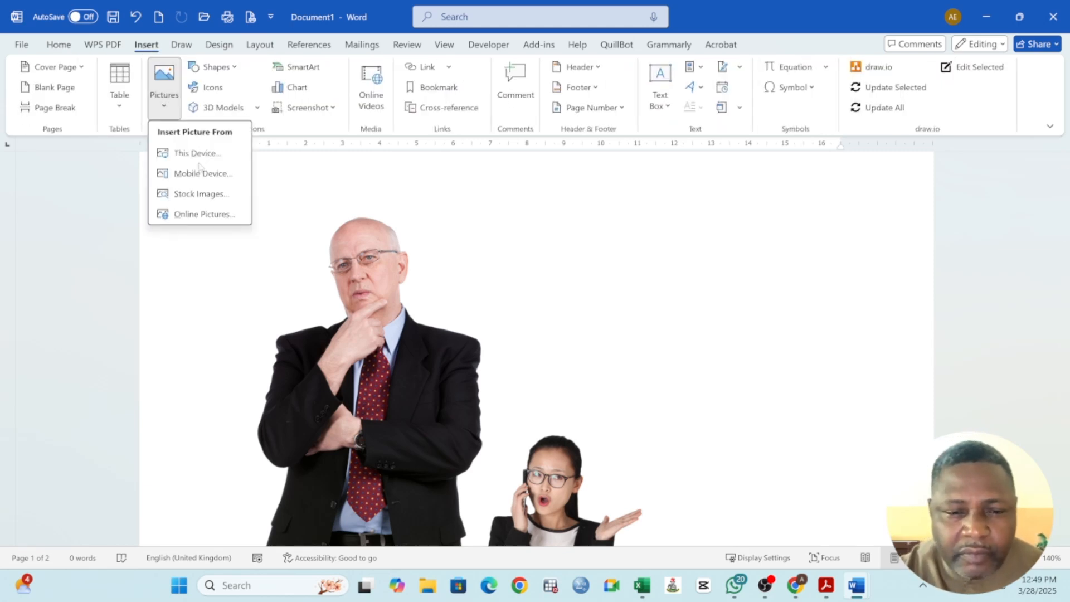
click(201, 215)
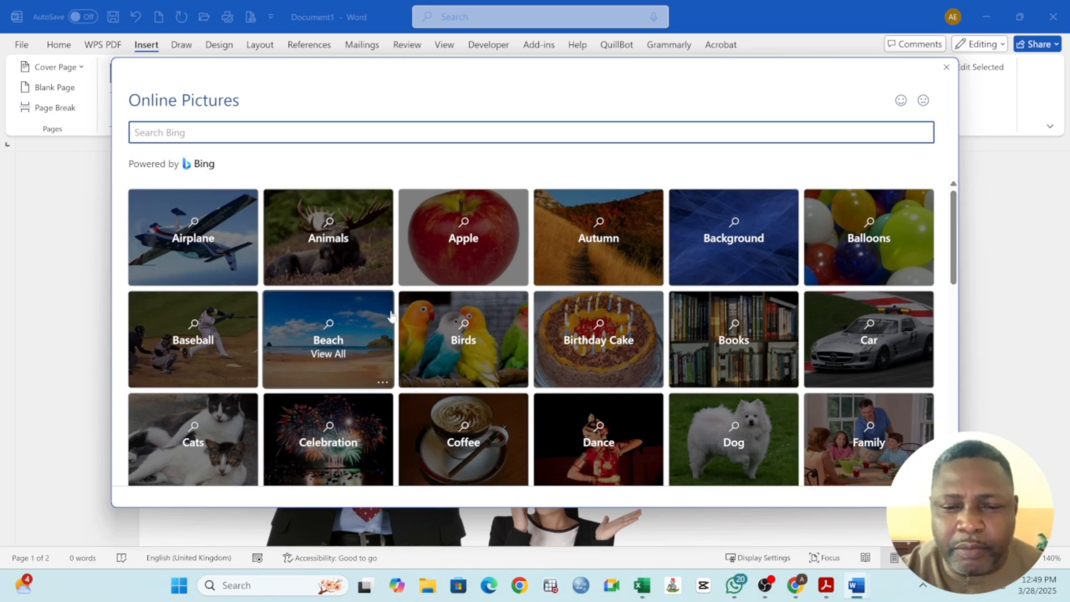
scroll(392, 315, down, 10)
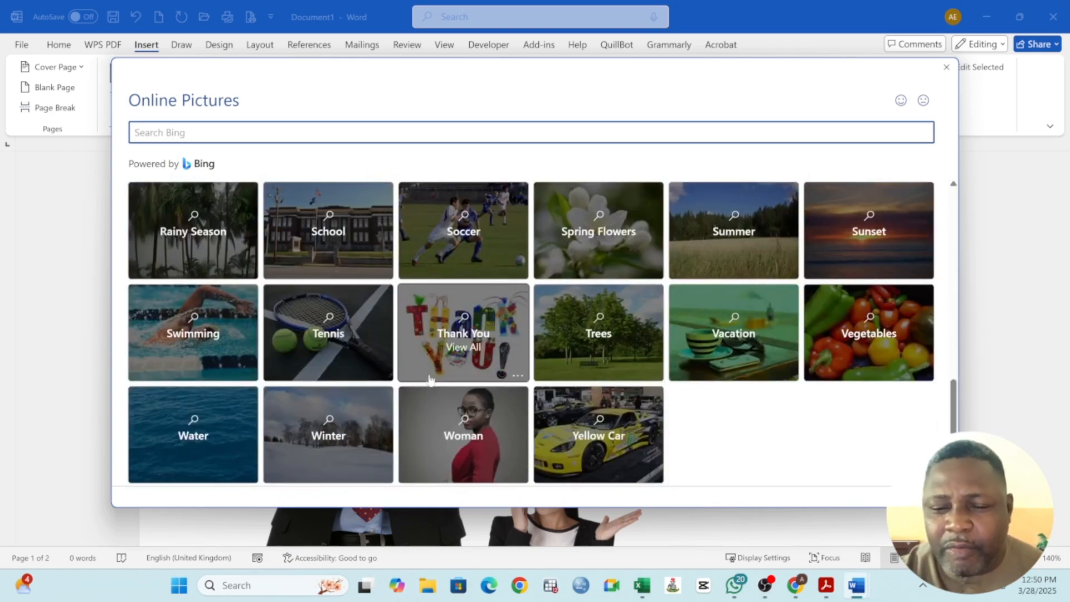
click(490, 431)
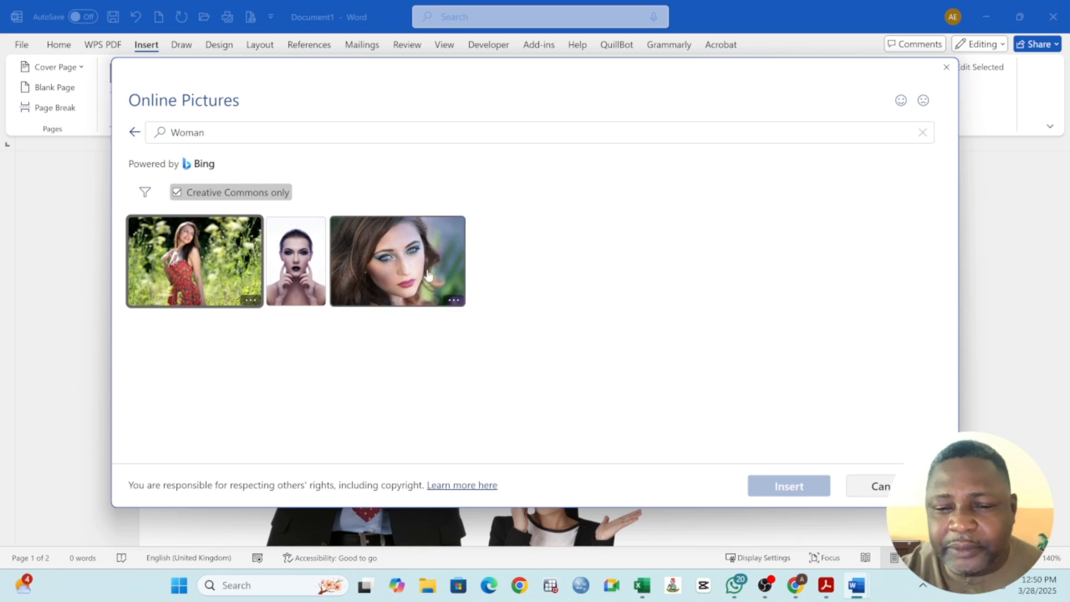
click(415, 274)
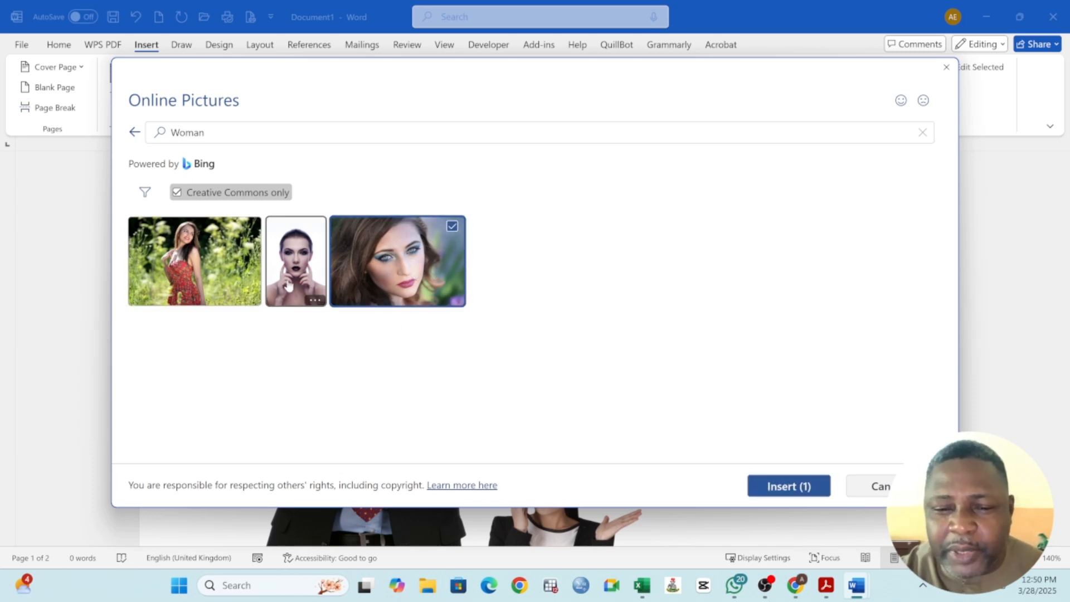
click(229, 287)
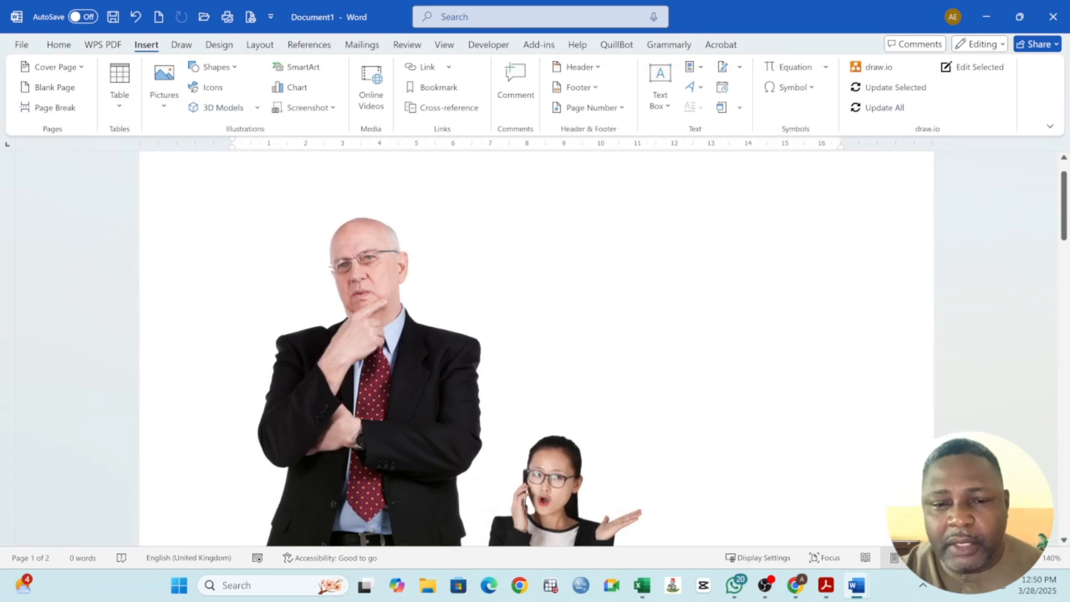
Draw a text box about 2.6 cm high and 2.7 cm wide below the picture of the woman in the white blazer.
scroll(408, 262, down, 20)
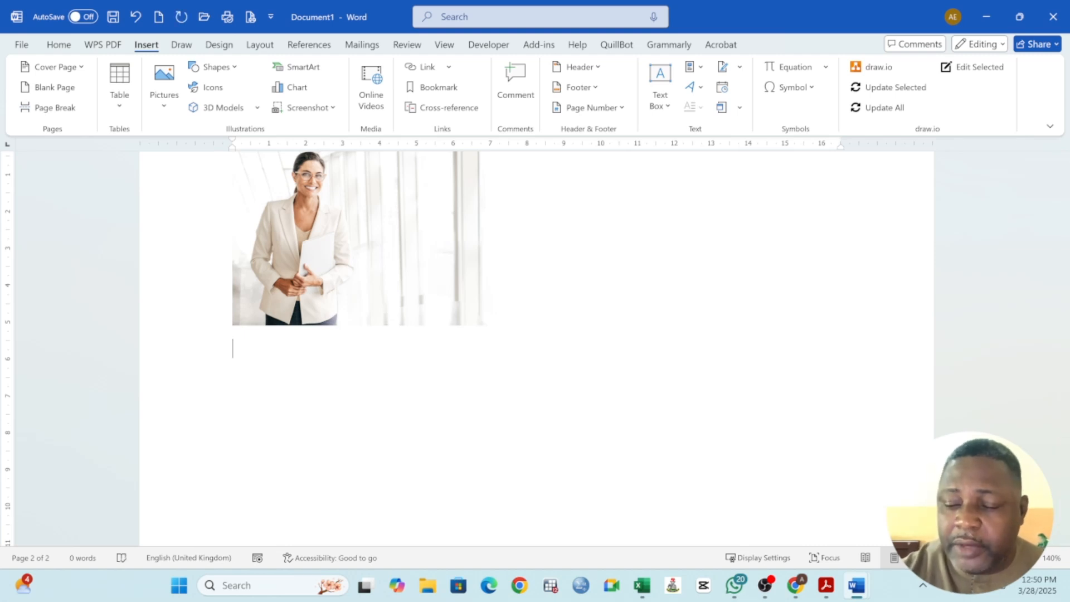
click(218, 67)
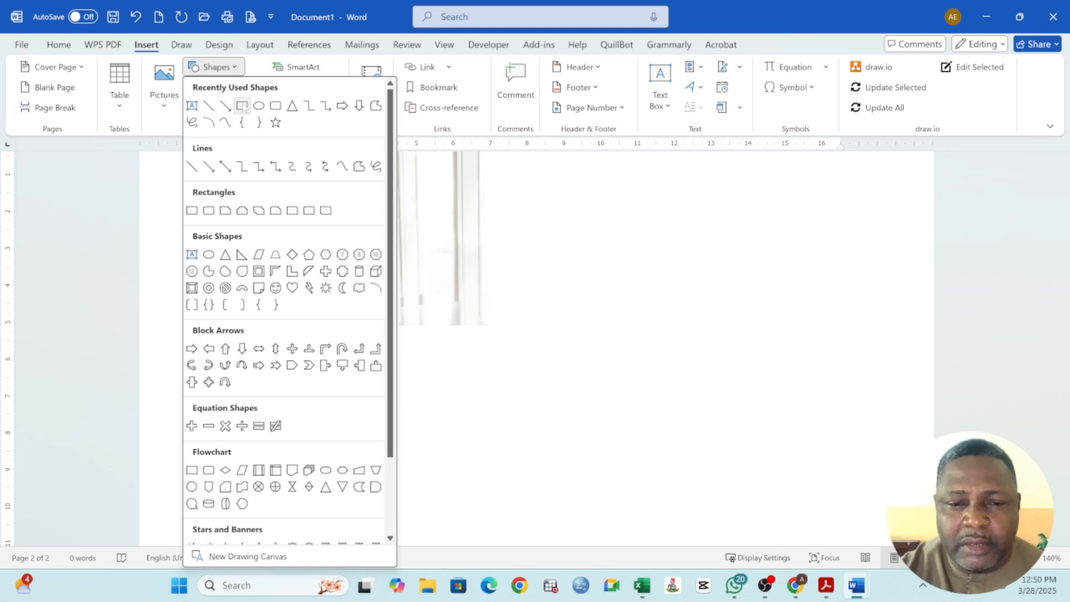
click(193, 106)
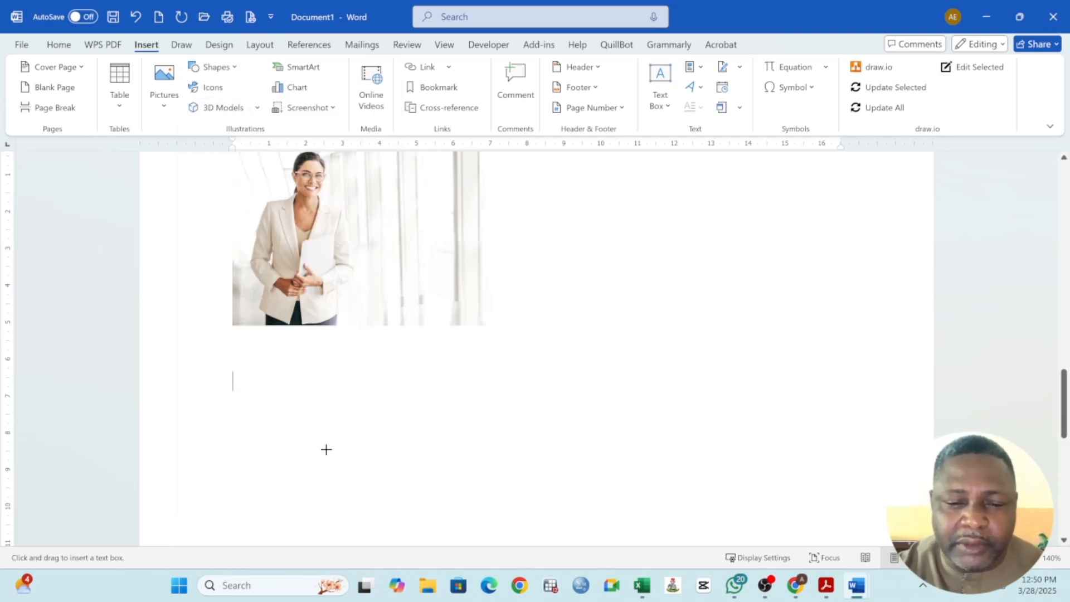
drag(251, 368, 350, 464)
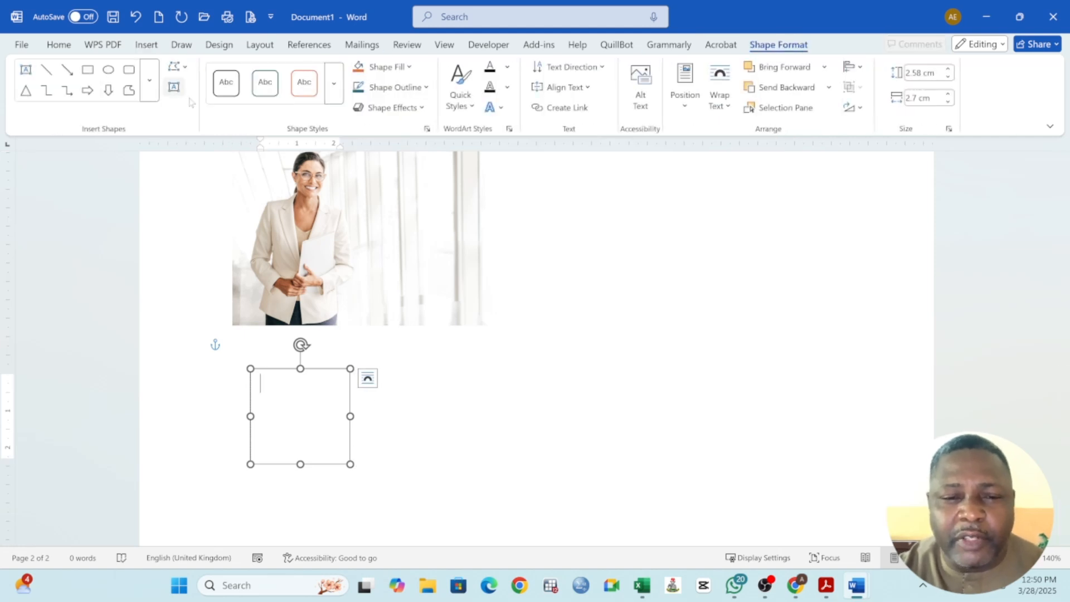
click(422, 377)
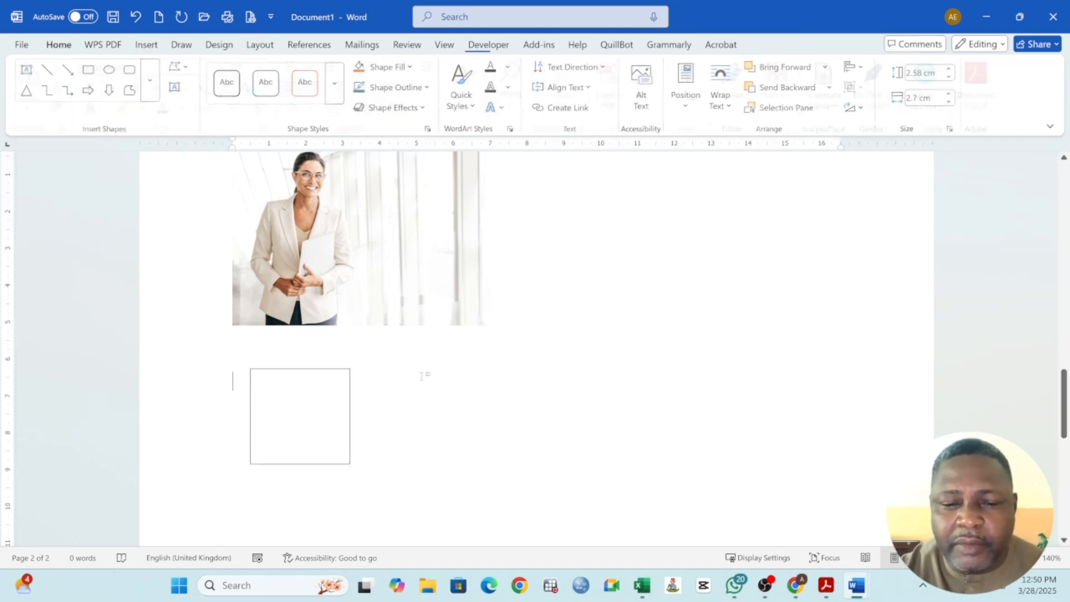
click(433, 375)
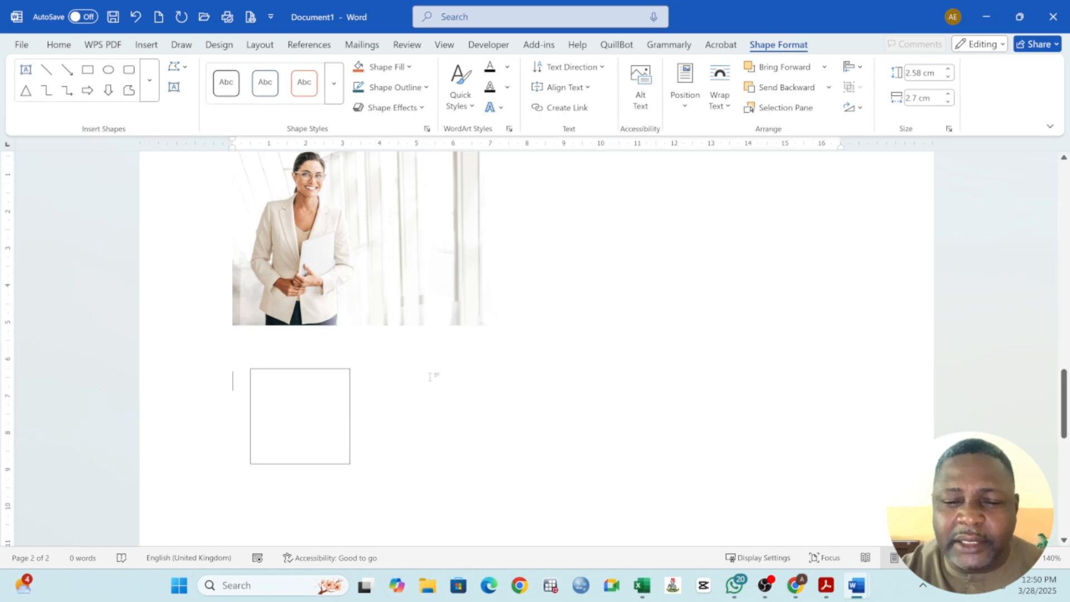
Draw a rectangle with snipped top corners, about 2.9 cm high and 4.6 cm wide, beside the text box.
click(148, 47)
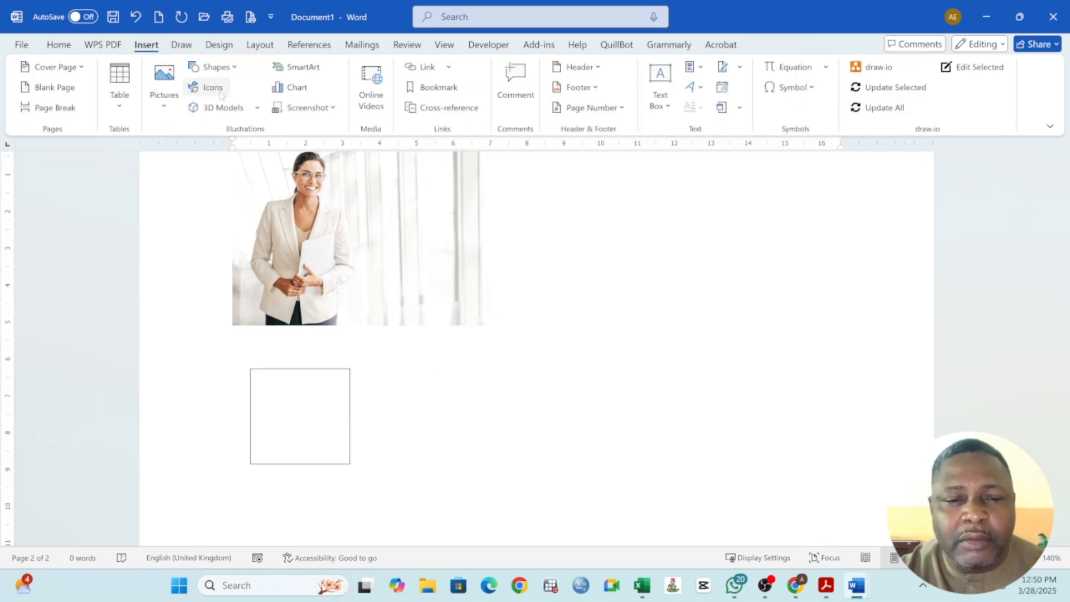
click(215, 67)
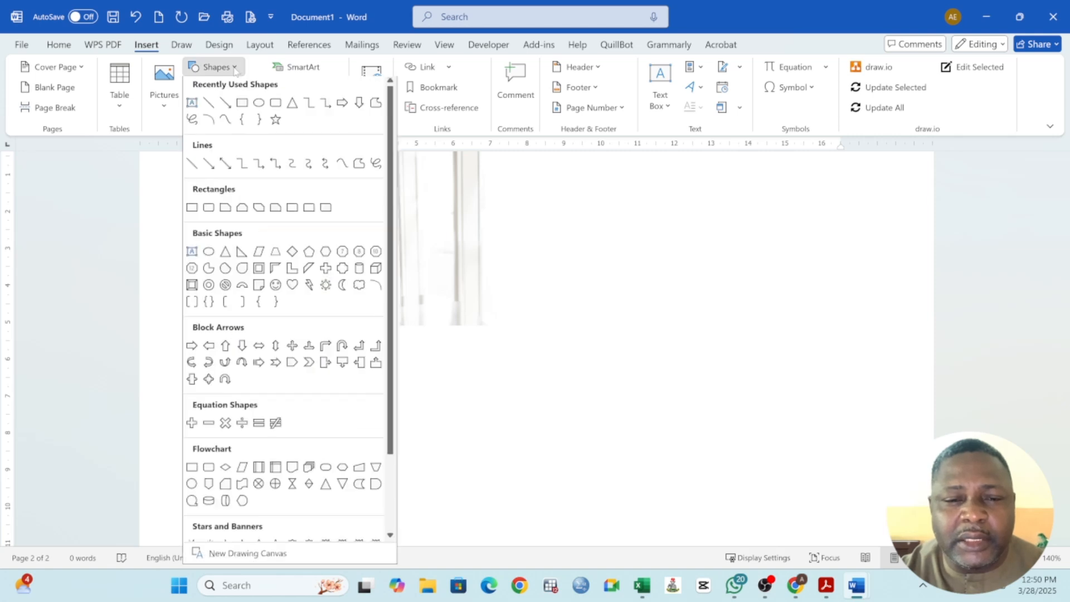
click(241, 211)
drag(403, 363, 576, 470)
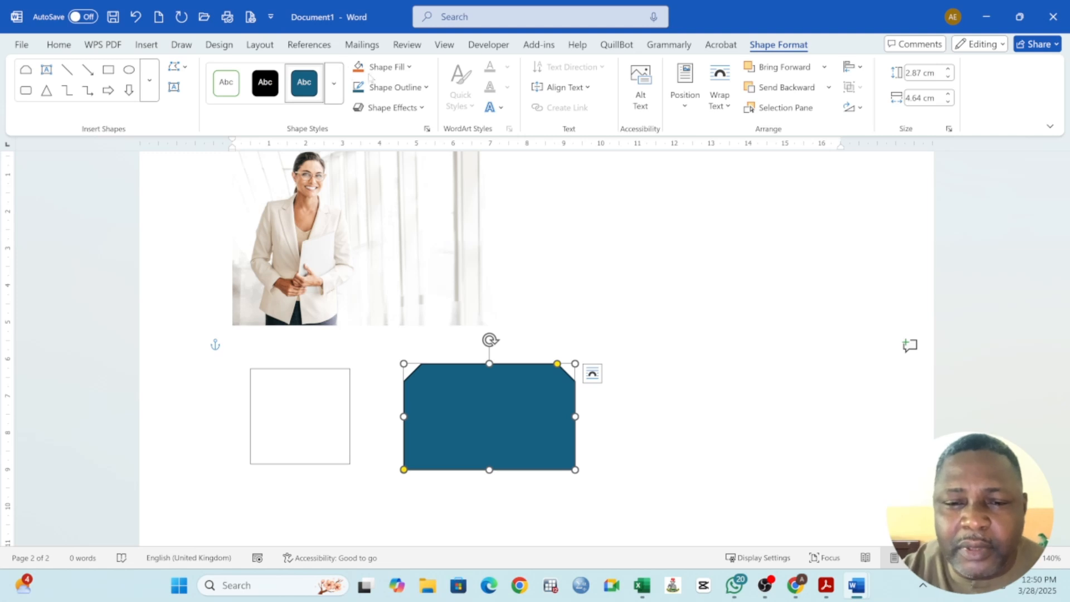
Draw a division sign shape about 1.7 cm high and 2.4 cm wide beside the picture of the woman in the white blazer.
click(146, 44)
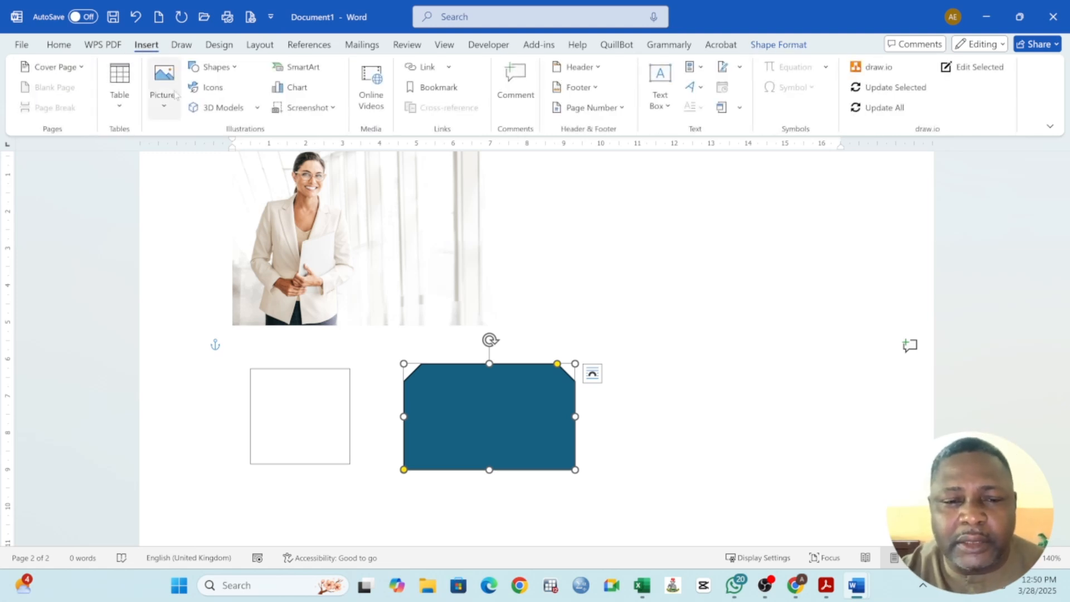
click(216, 67)
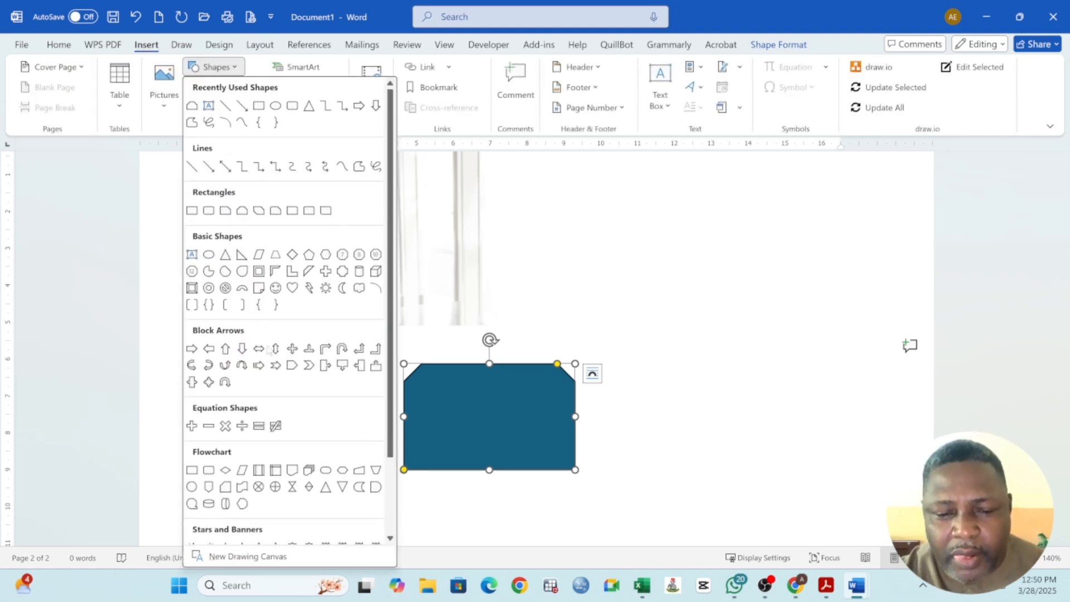
click(244, 427)
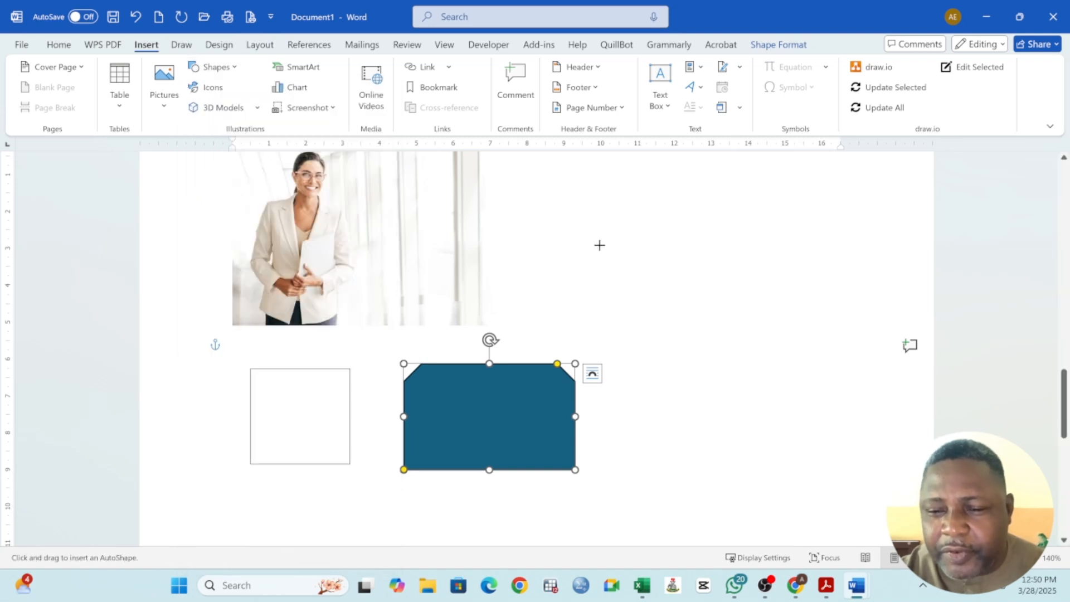
drag(607, 248, 688, 308)
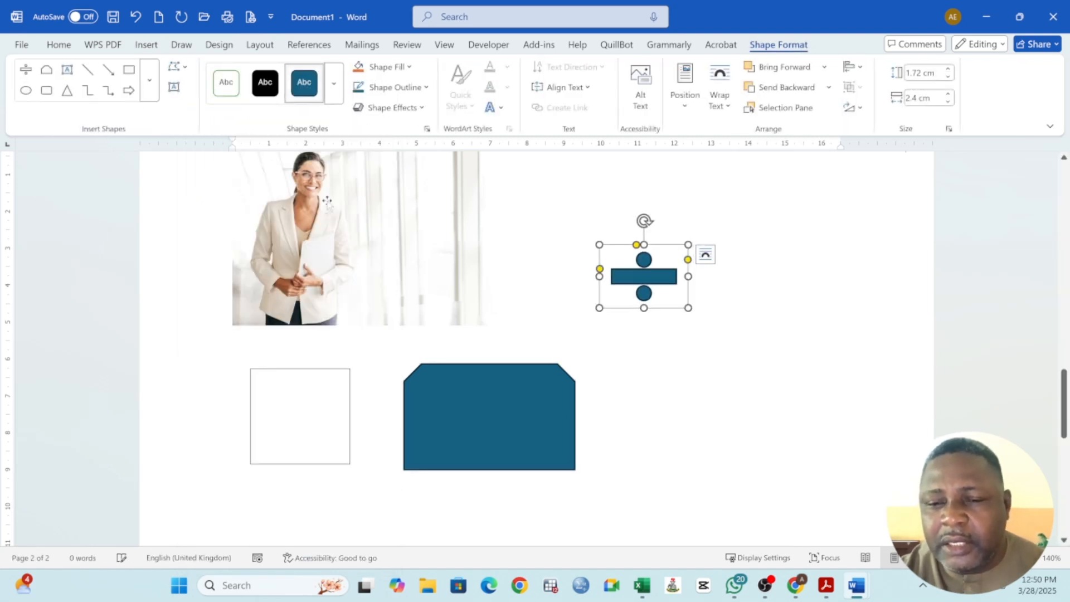
Draw a multiplication sign shape about 2.5 cm high and 2.2 cm wide beside the division sign.
click(146, 45)
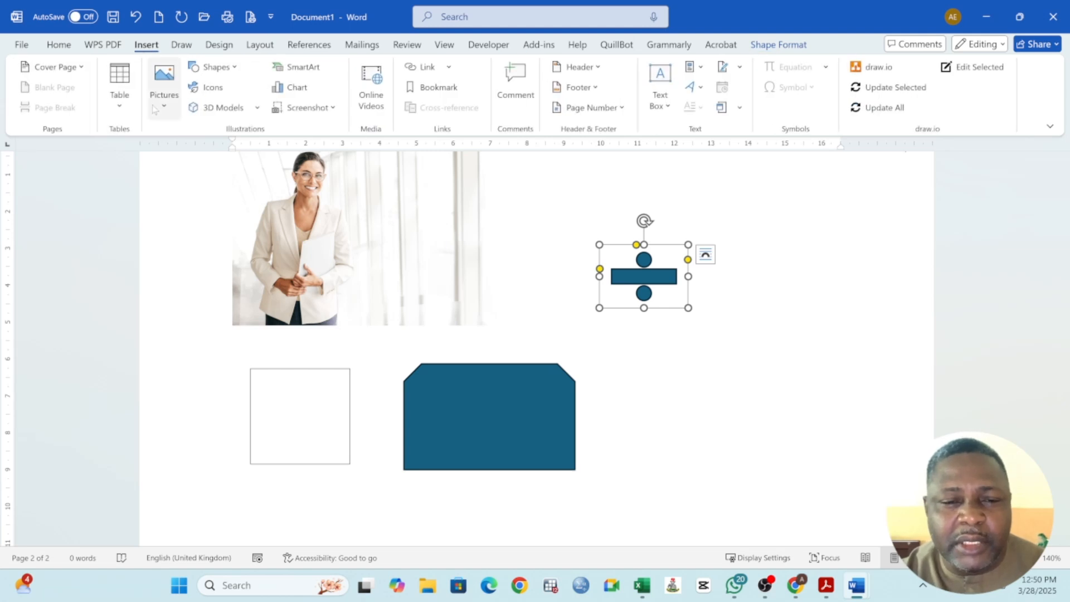
click(225, 68)
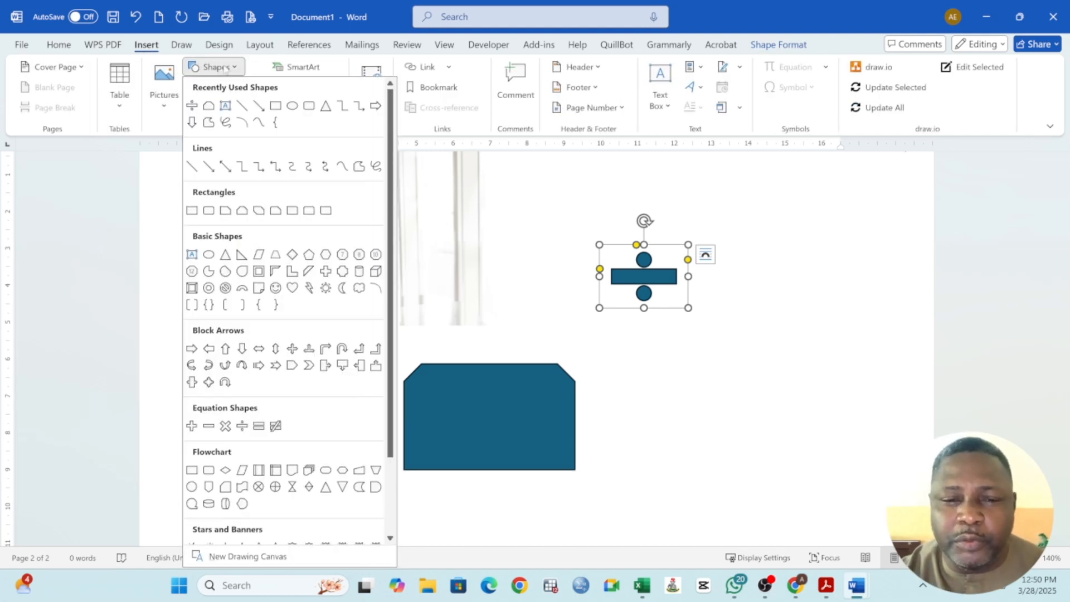
click(225, 426)
drag(753, 252, 826, 329)
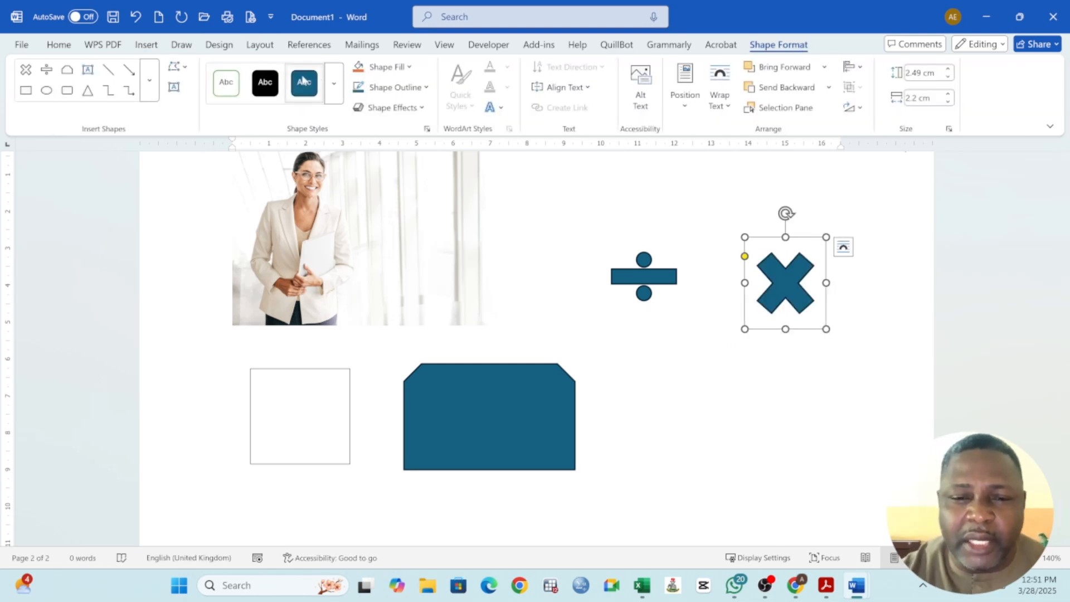
Insert the solid Africa map icon from the stock icons library.
click(144, 49)
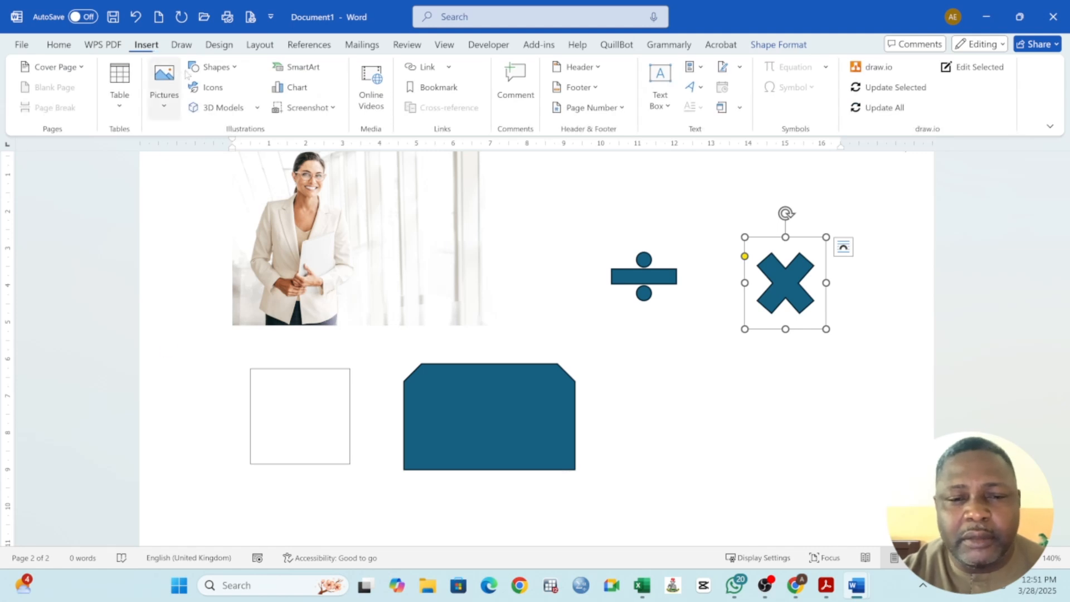
click(205, 88)
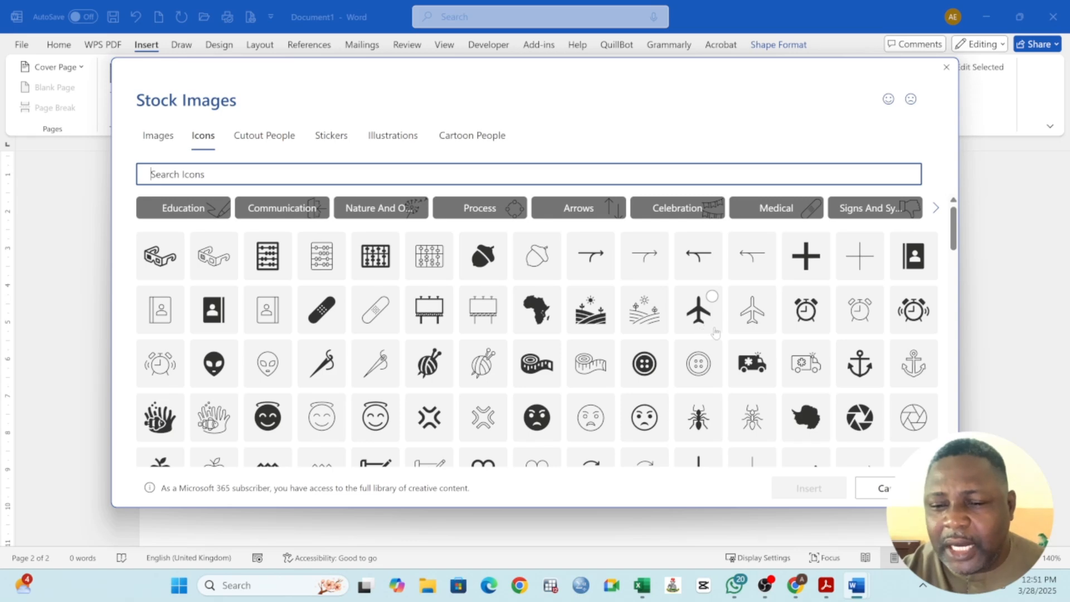
click(536, 310)
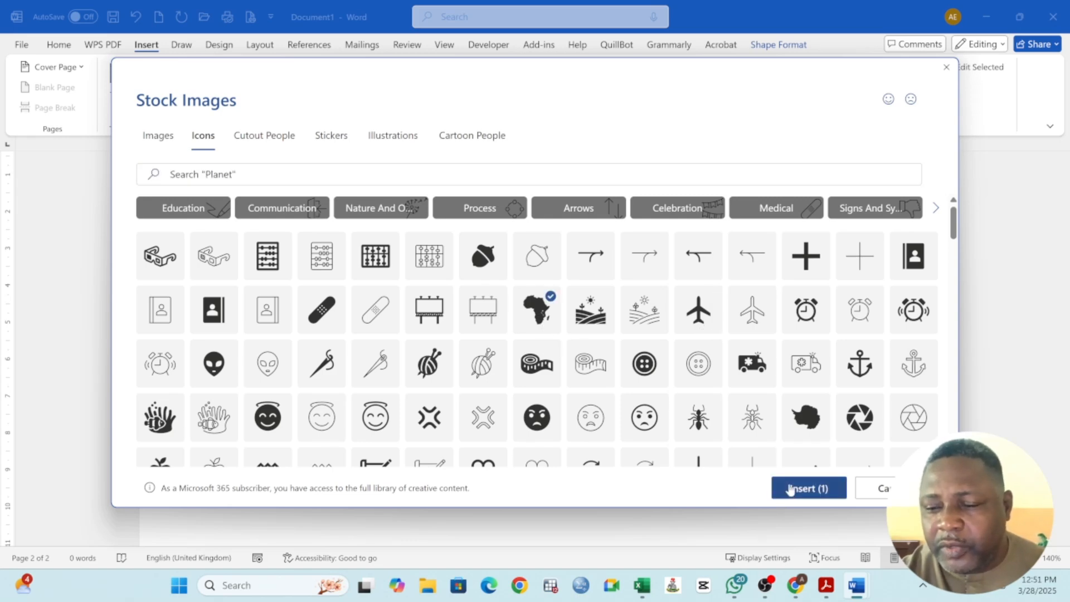
click(791, 489)
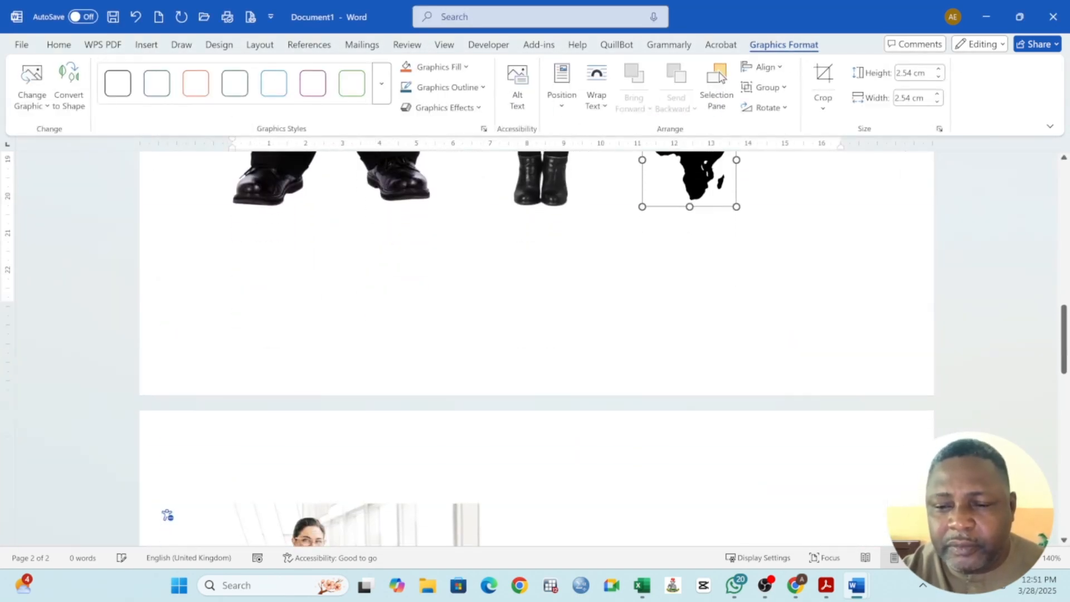
Enlarge the Africa icon proportionally to about 5 cm high and 5 cm wide.
scroll(641, 324, up, 3)
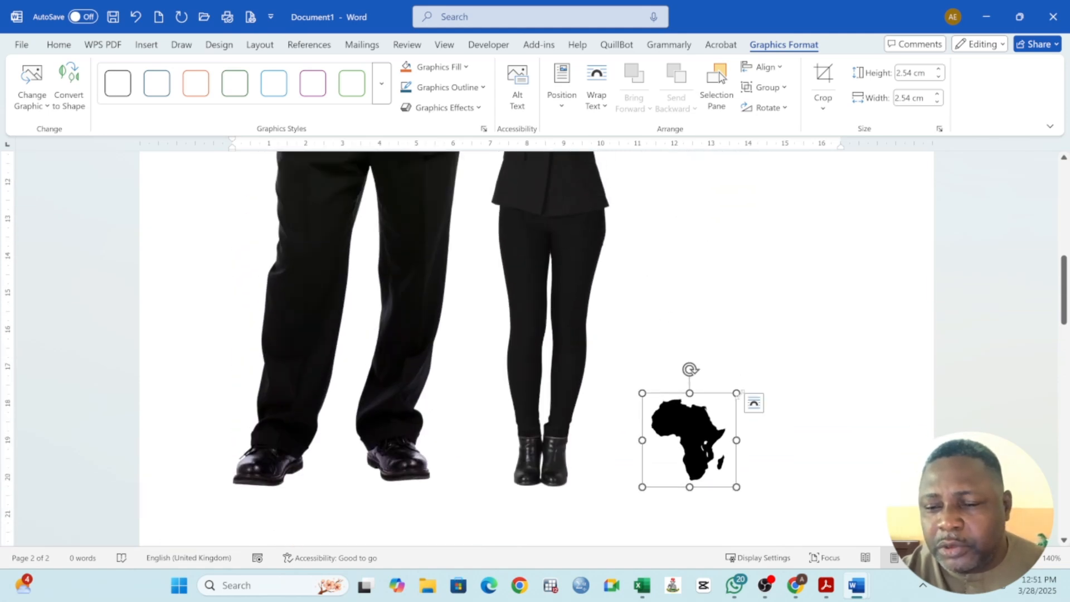
drag(736, 393, 807, 305)
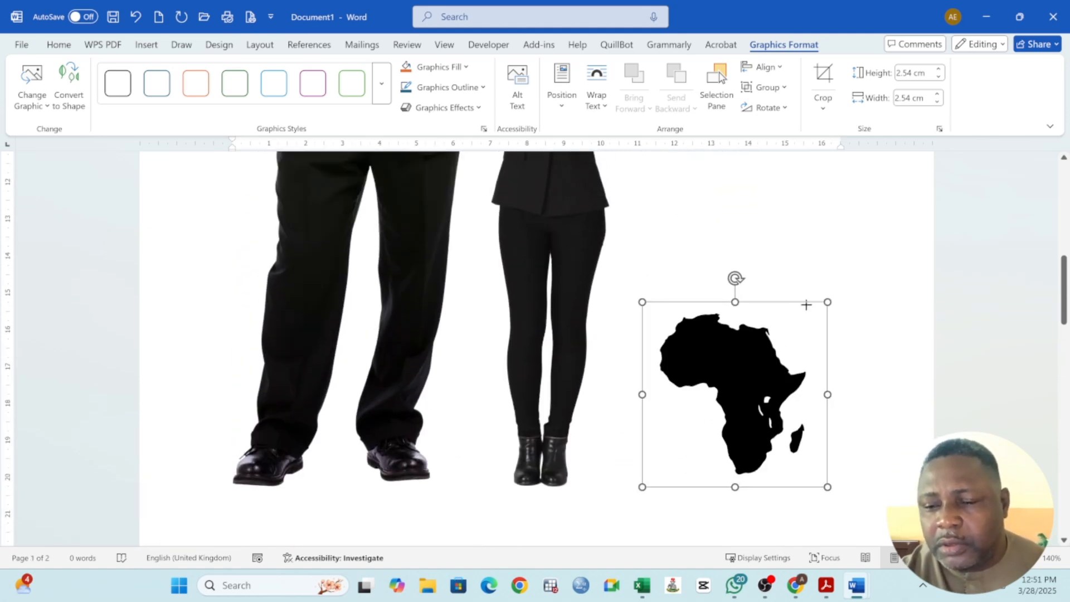
scroll(560, 395, up, 5)
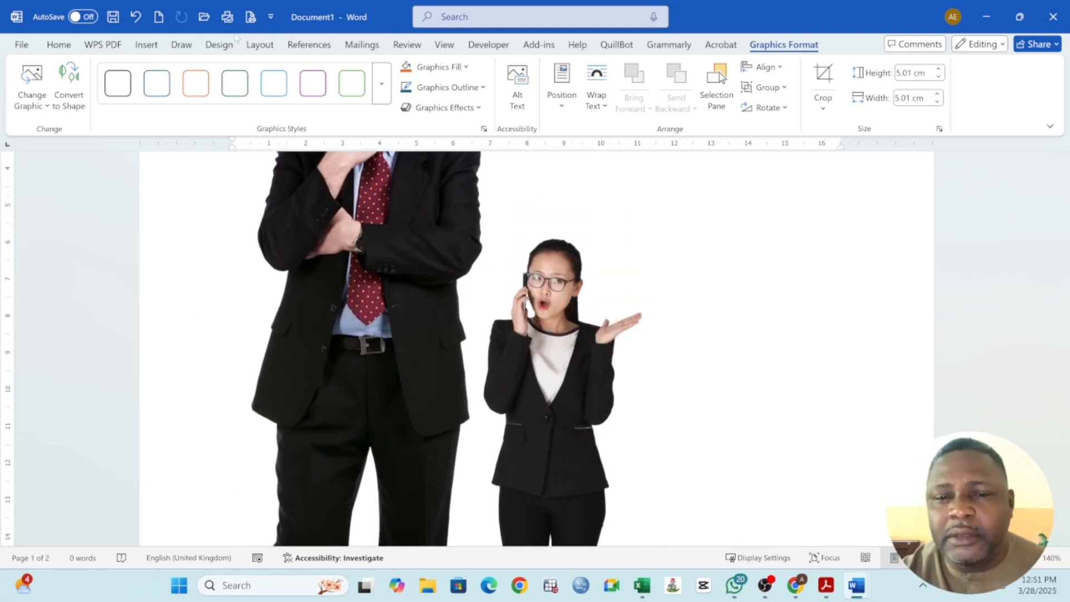
Place the text cursor in the blank area below the shapes and look through the Celebrations category of the stock 3D models.
scroll(535, 345, down, 15)
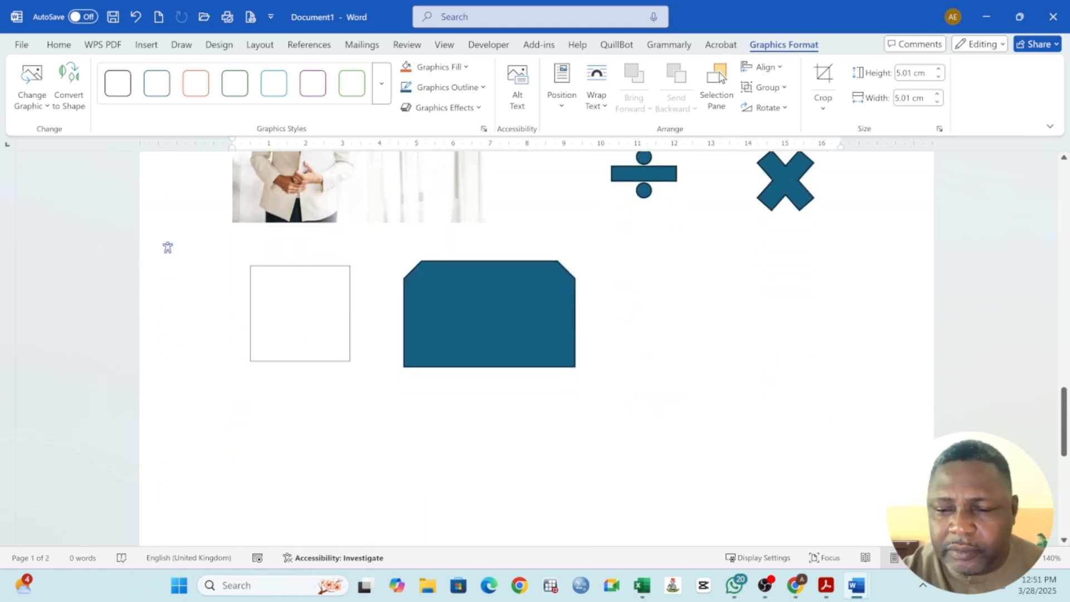
click(662, 355)
key(ctrl+z)
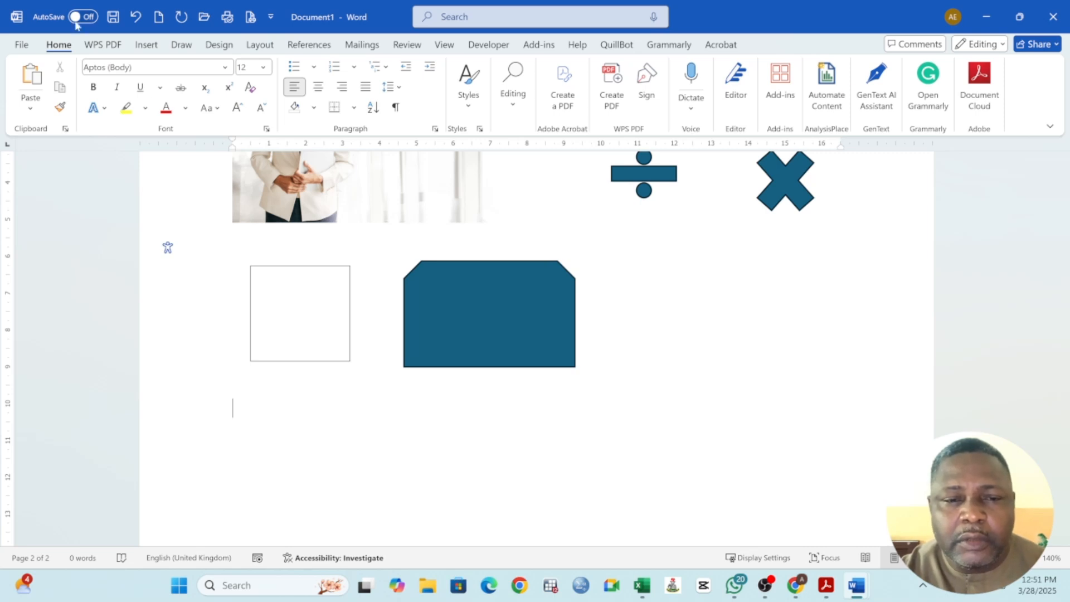
click(155, 45)
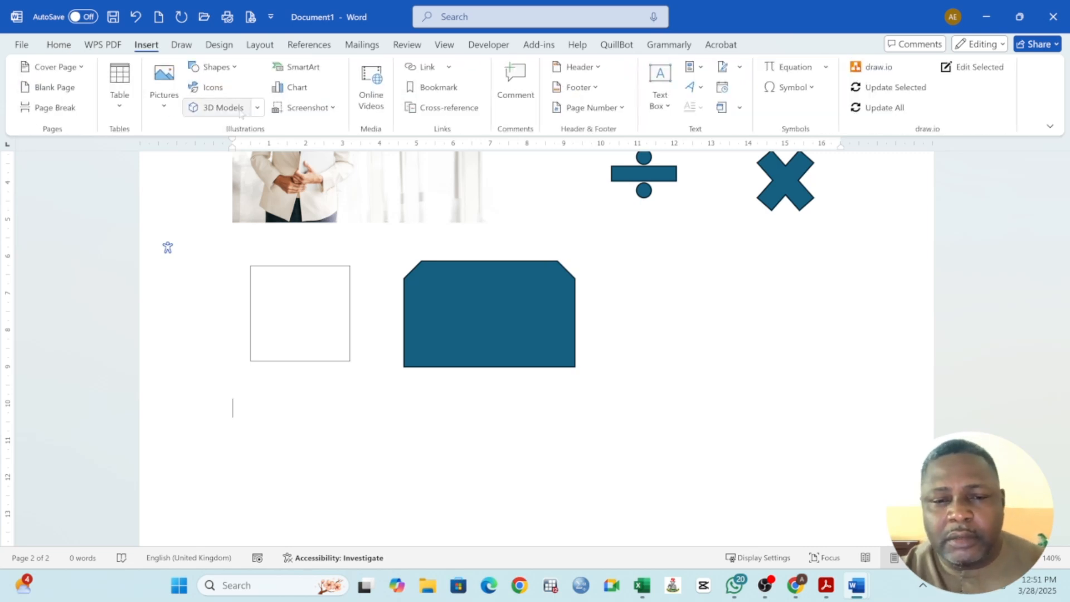
click(258, 108)
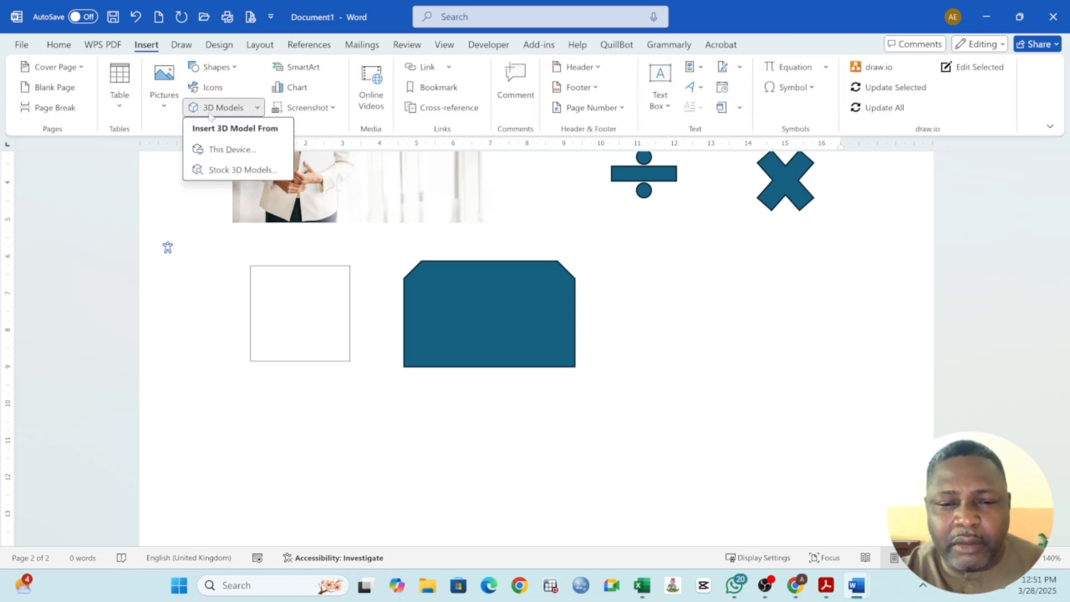
click(227, 170)
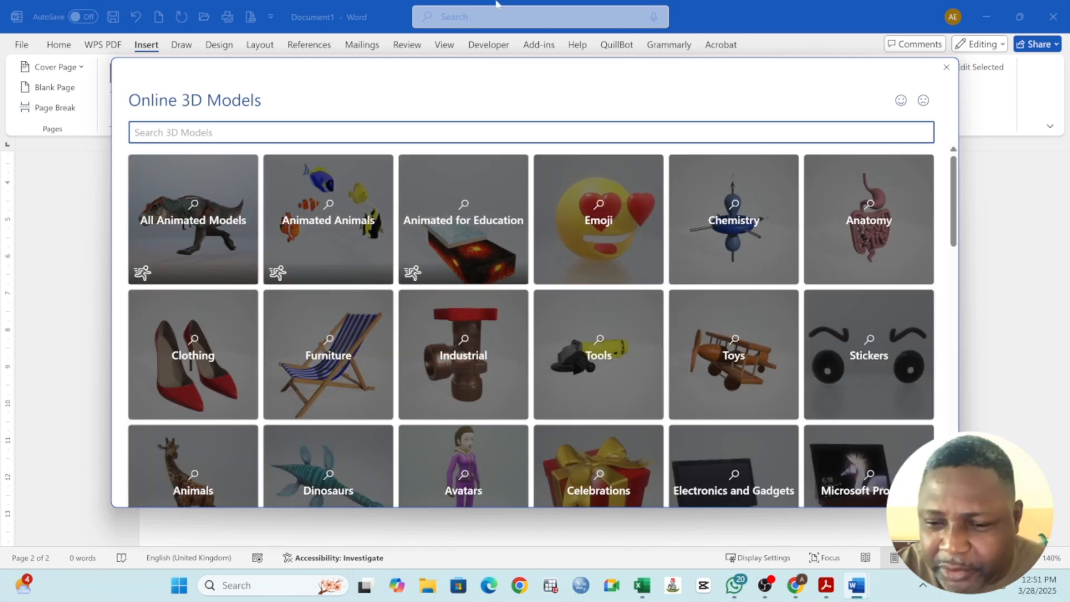
scroll(694, 339, down, 1)
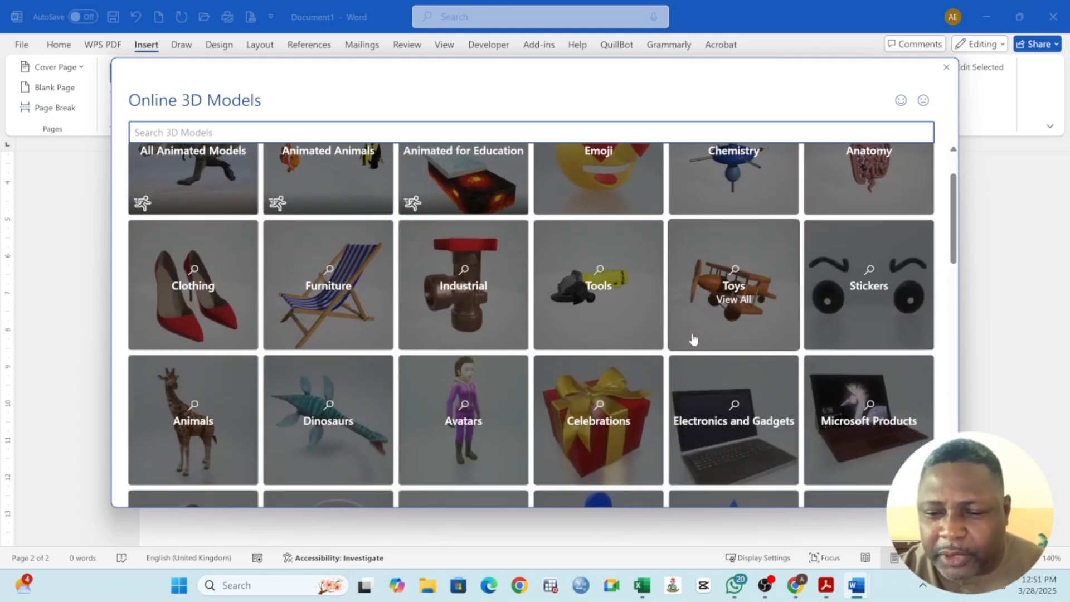
click(618, 397)
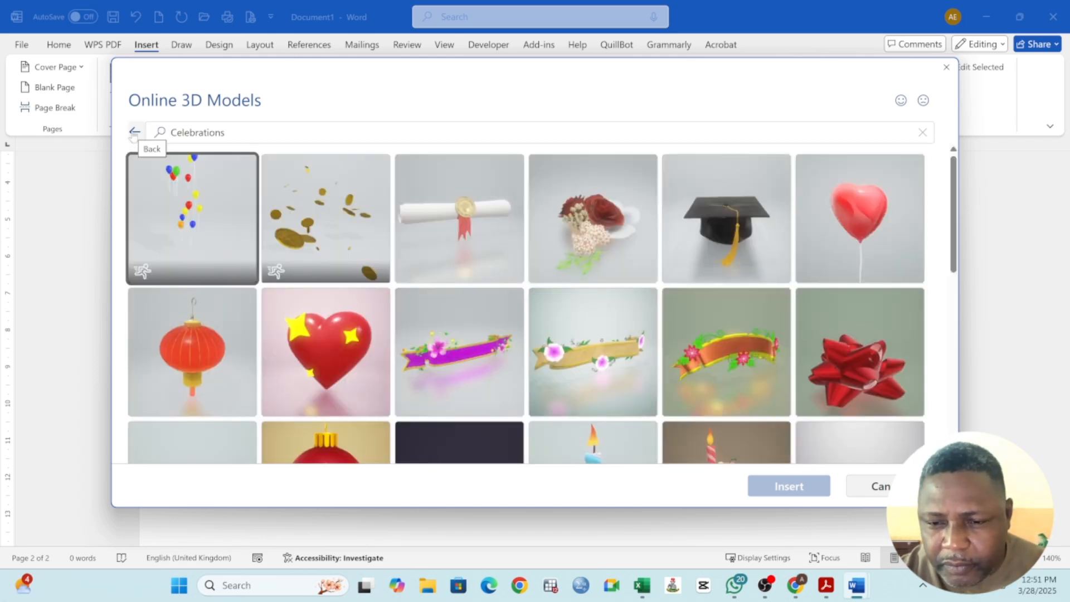
click(134, 132)
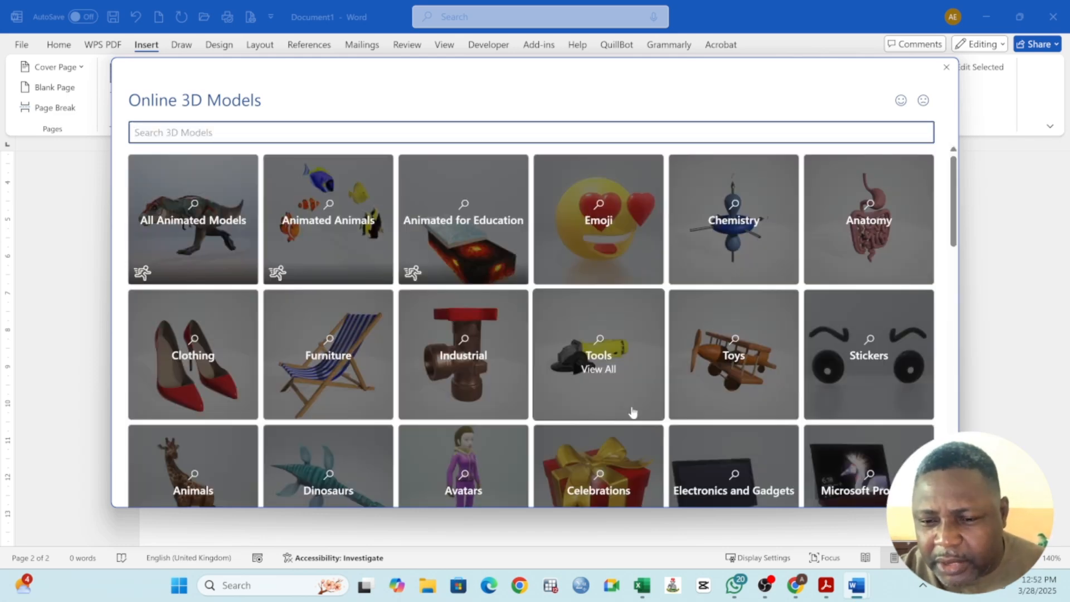
Insert the double light switch 3D model from the Electronics and Gadgets category.
scroll(739, 400, down, 2)
click(739, 396)
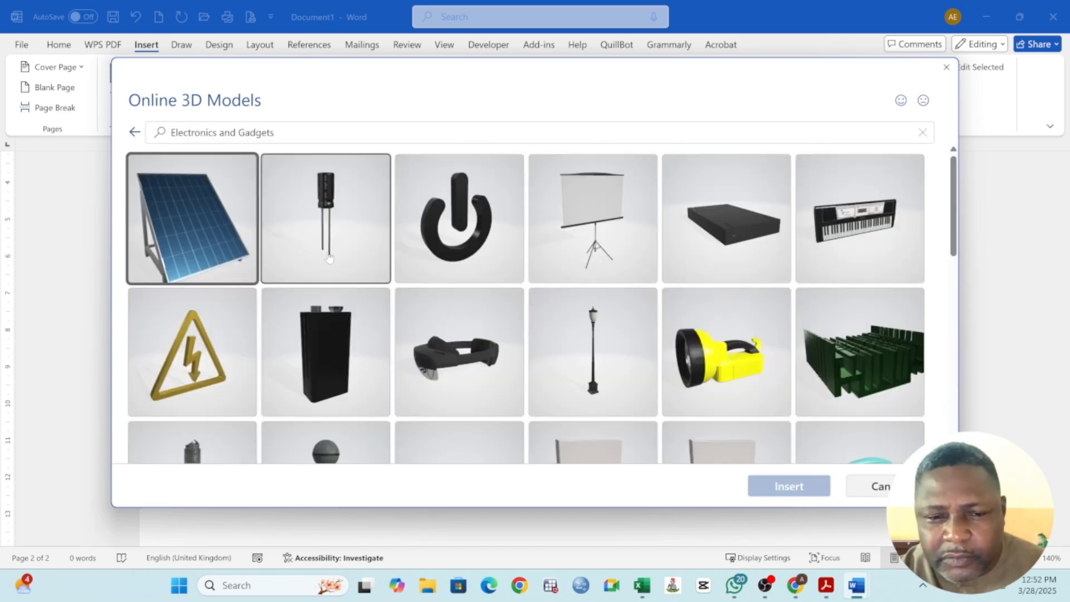
scroll(373, 226, down, 2)
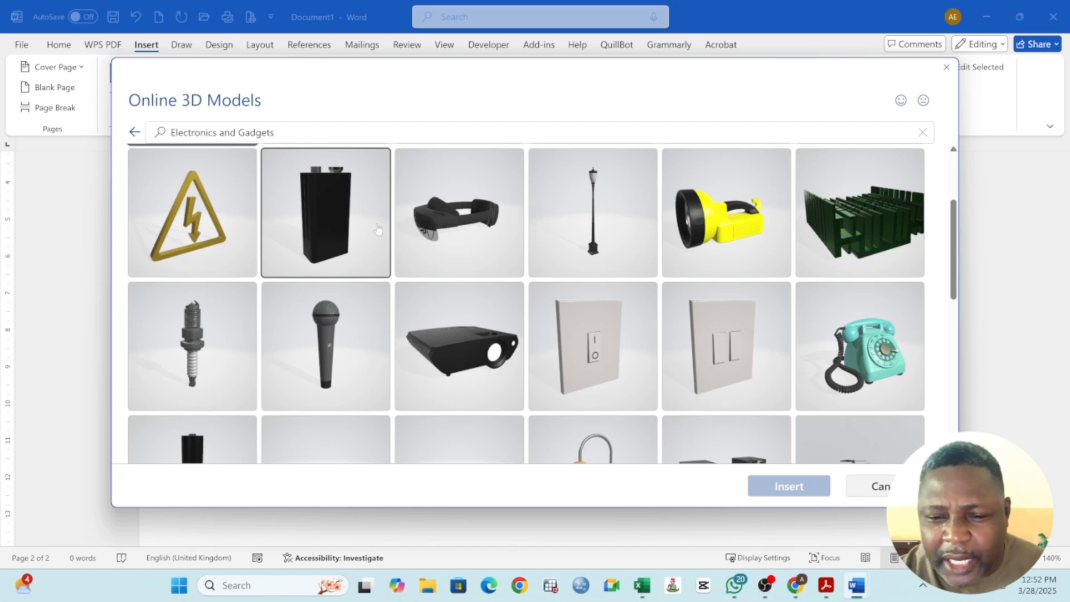
click(713, 349)
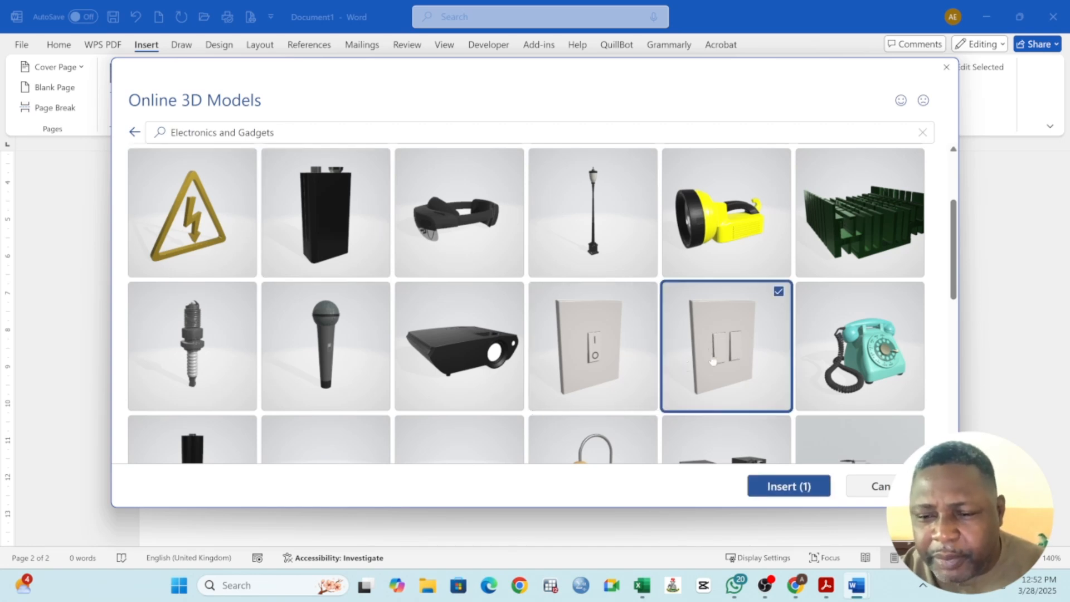
click(792, 488)
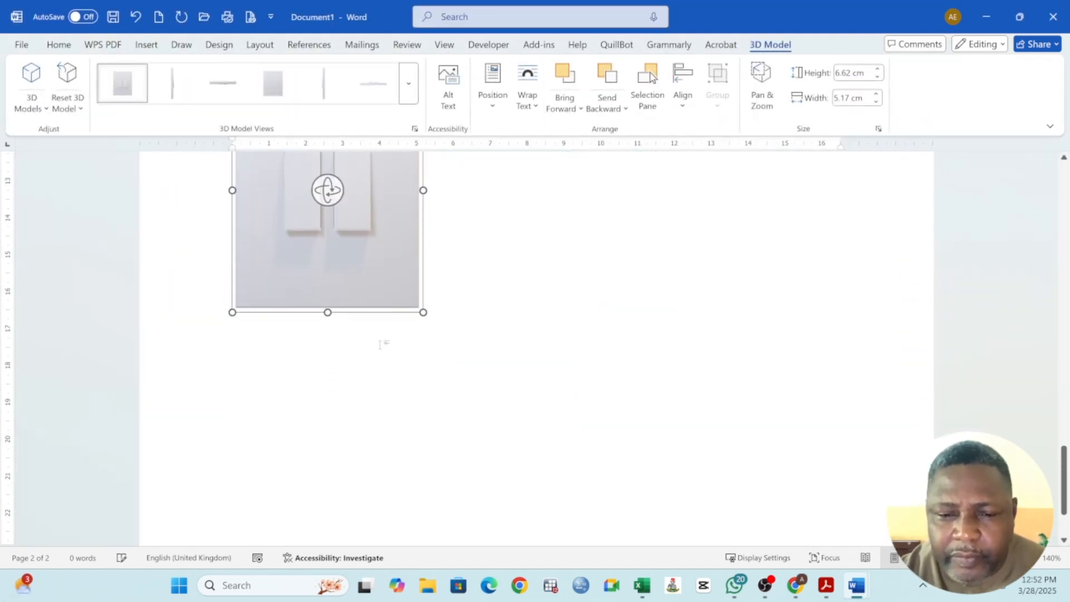
Move the light switch model further into the page and rotate it in 3D to an angled view showing its side edge.
scroll(382, 326, up, 2)
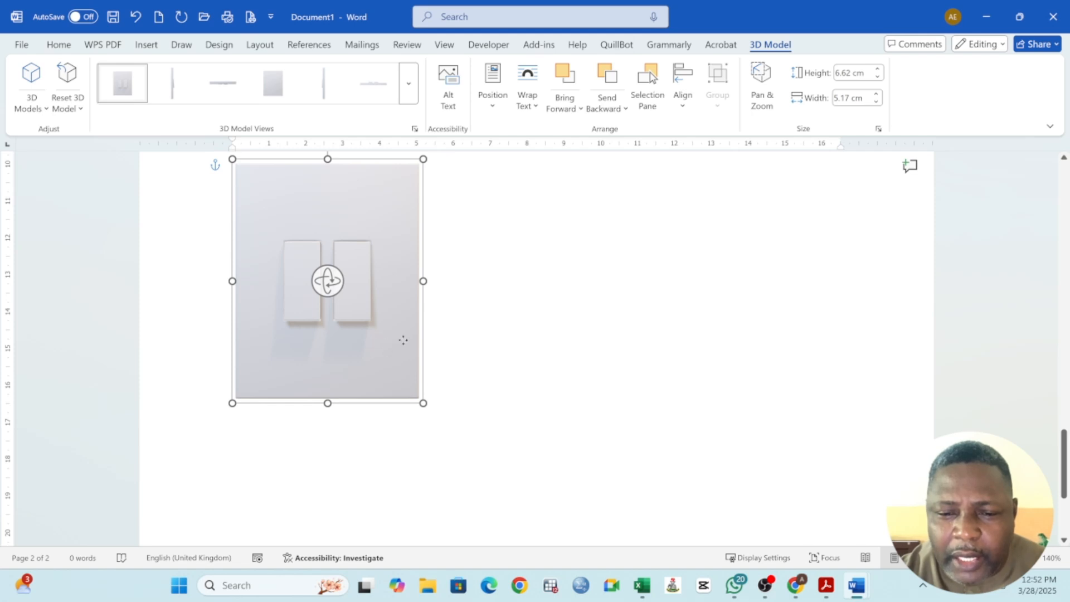
drag(403, 340, 461, 406)
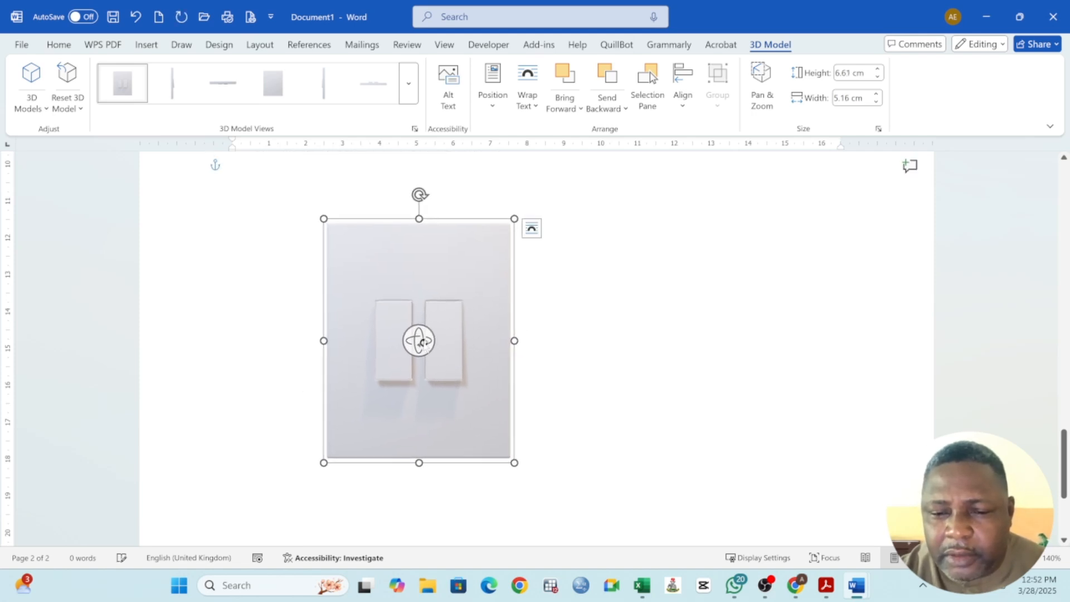
drag(422, 343, 602, 403)
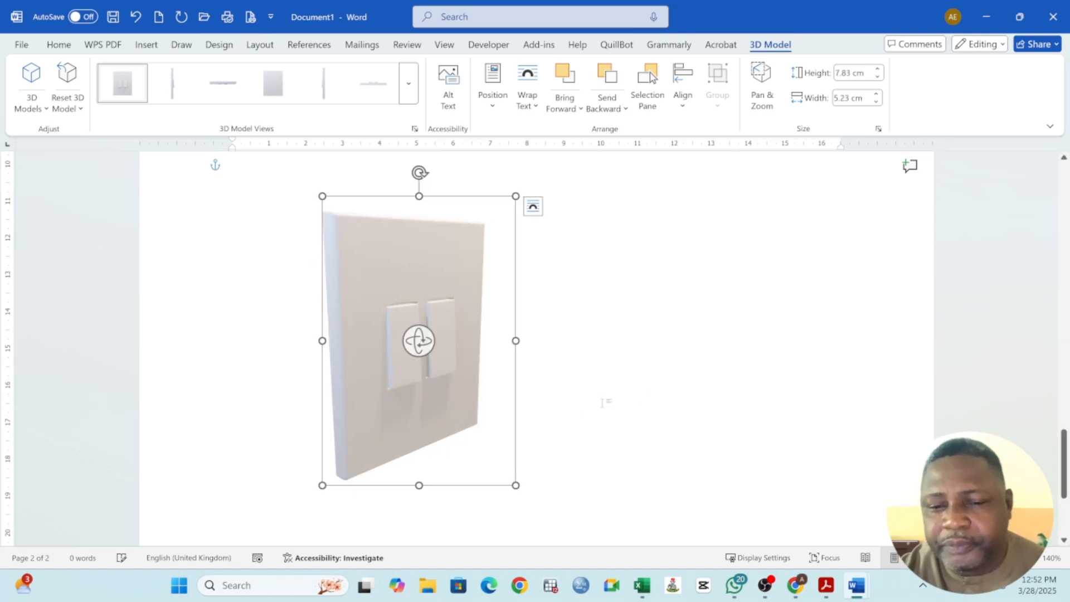
Delete the light switch 3D model from the page.
click(570, 333)
click(438, 331)
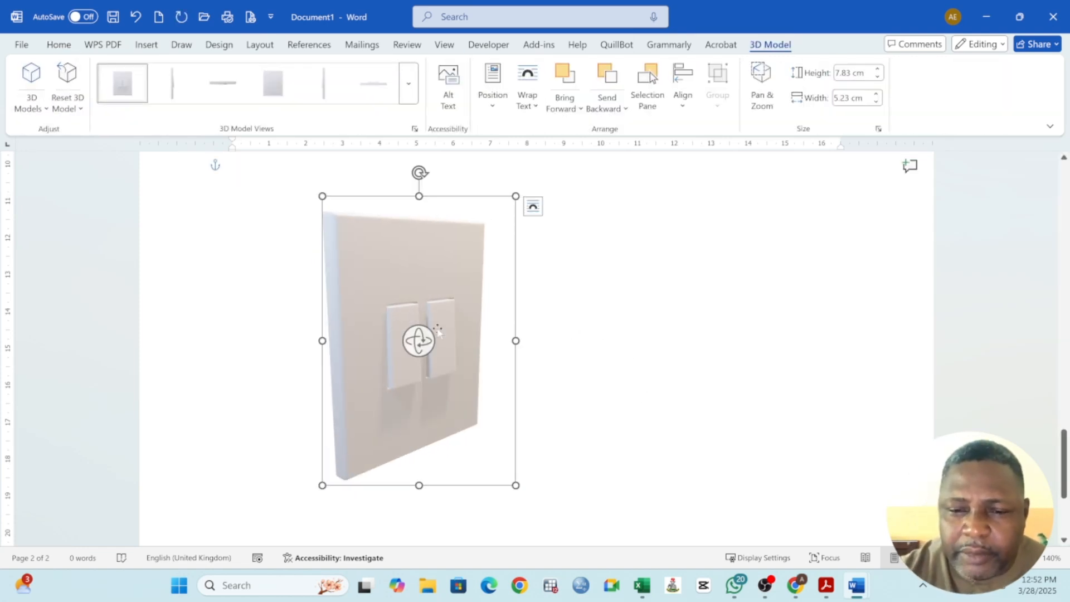
key(Delete)
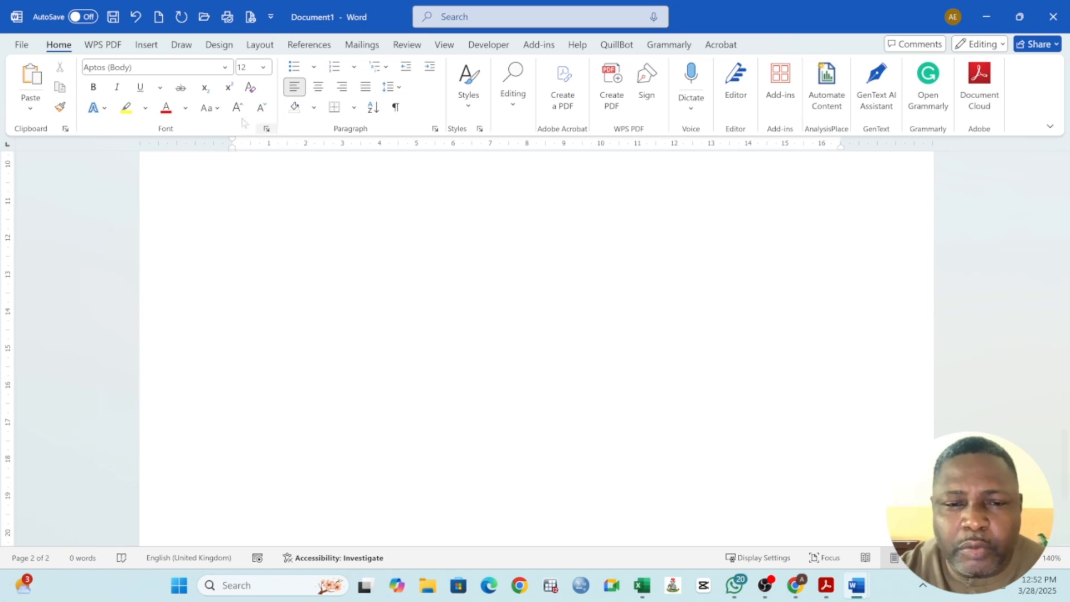
Insert the black laptop with the blue Windows screen from the Microsoft Products category of the stock 3D models.
click(146, 46)
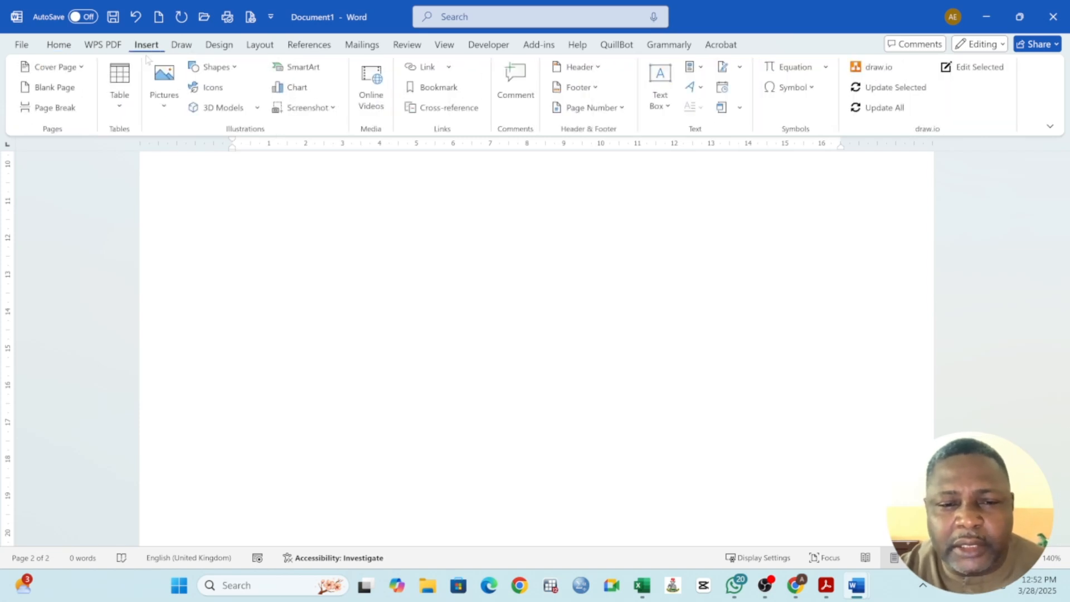
click(229, 112)
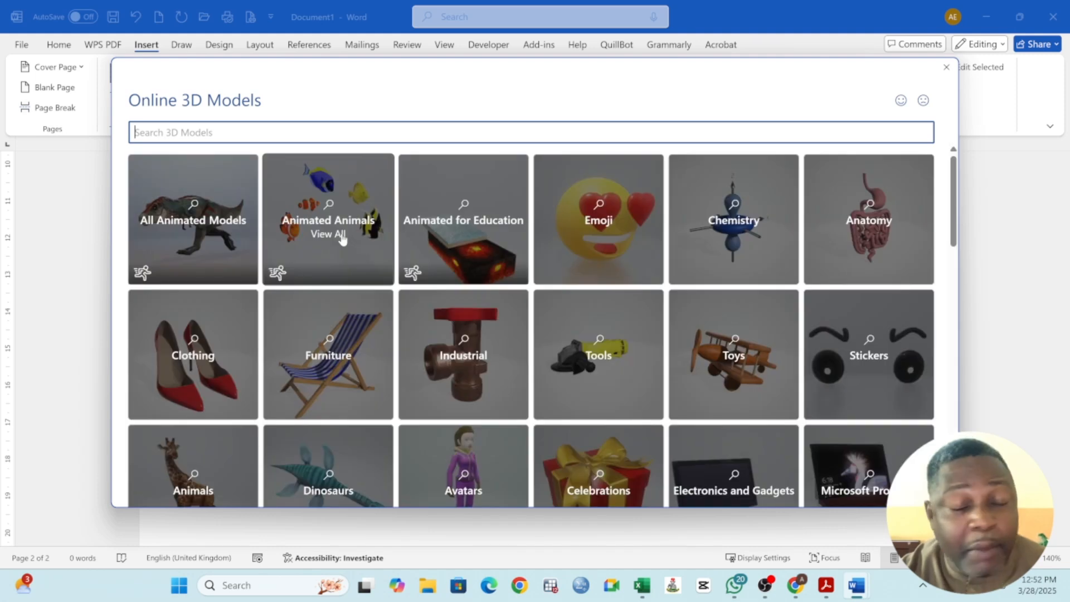
scroll(641, 354, down, 3)
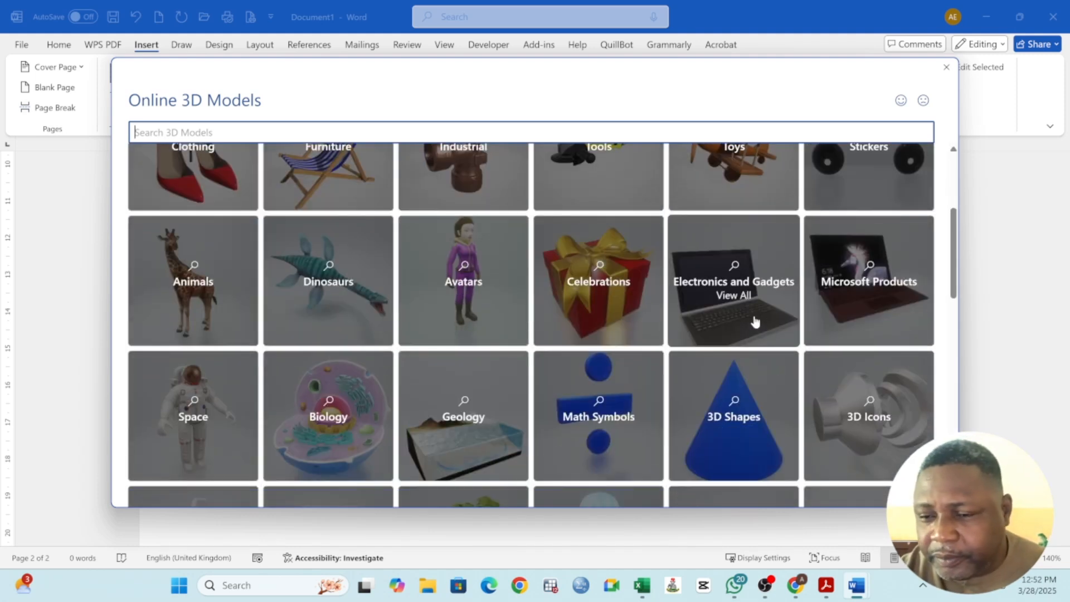
click(860, 312)
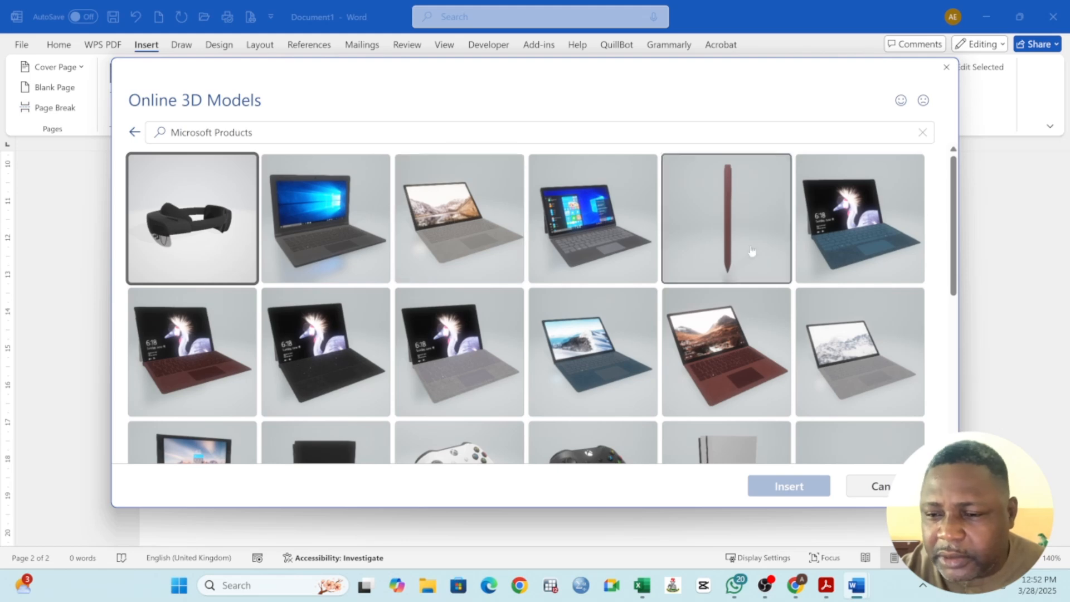
click(342, 236)
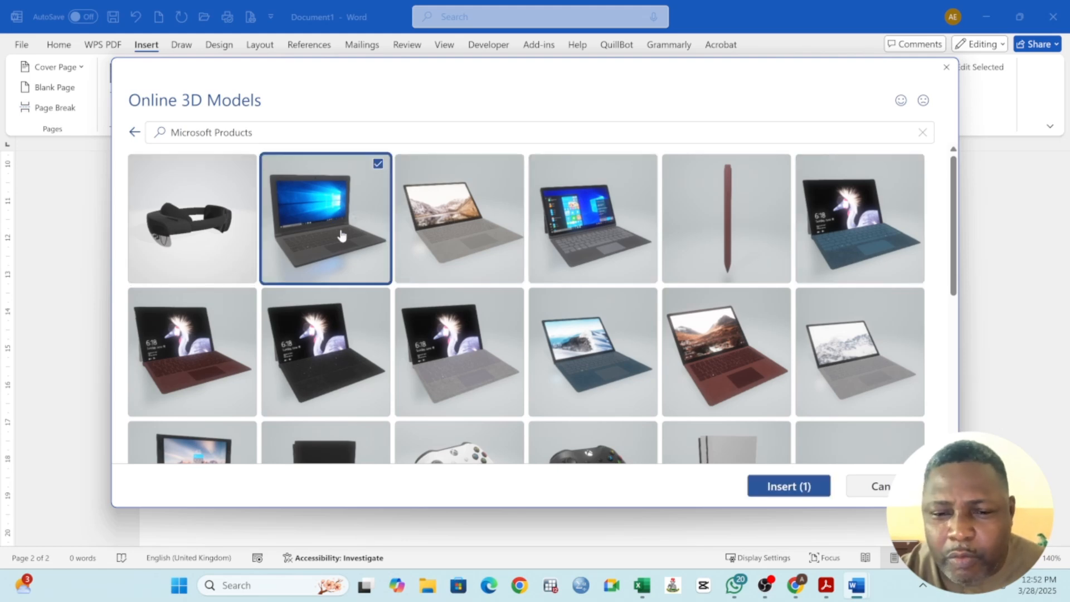
click(785, 486)
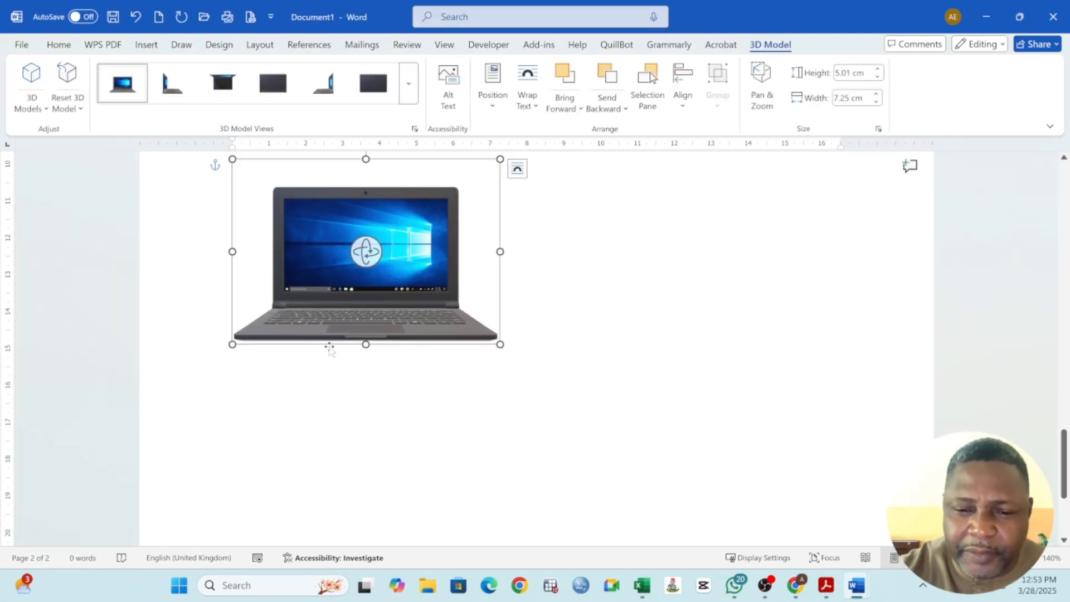
Move the laptop model toward the page centre, enlarge it and rotate it in 3D to an angled view with a frame about 10.9 cm wide.
drag(421, 316, 537, 434)
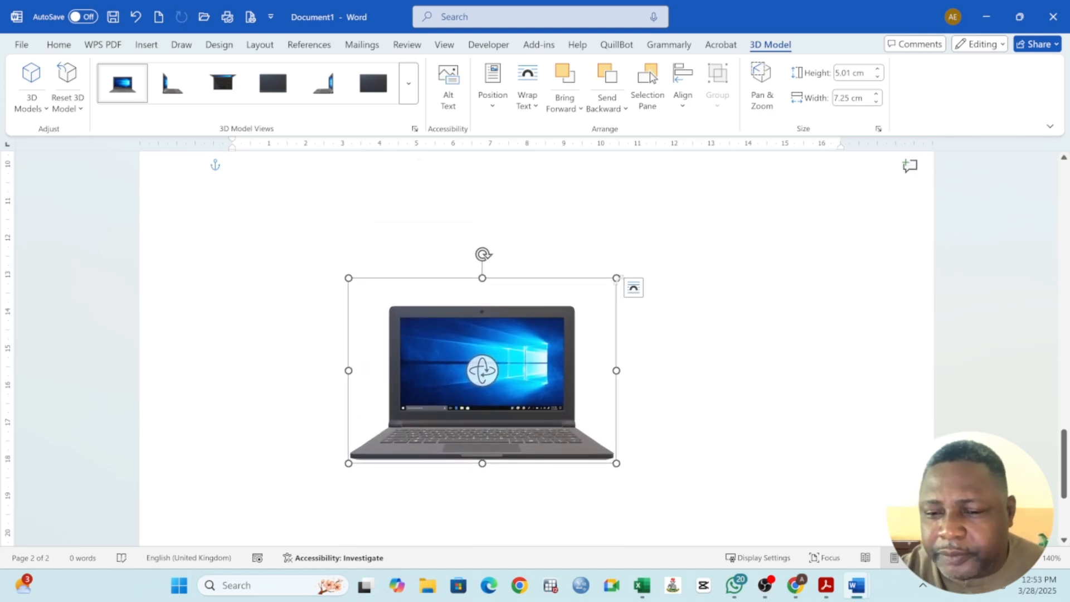
drag(616, 278, 731, 199)
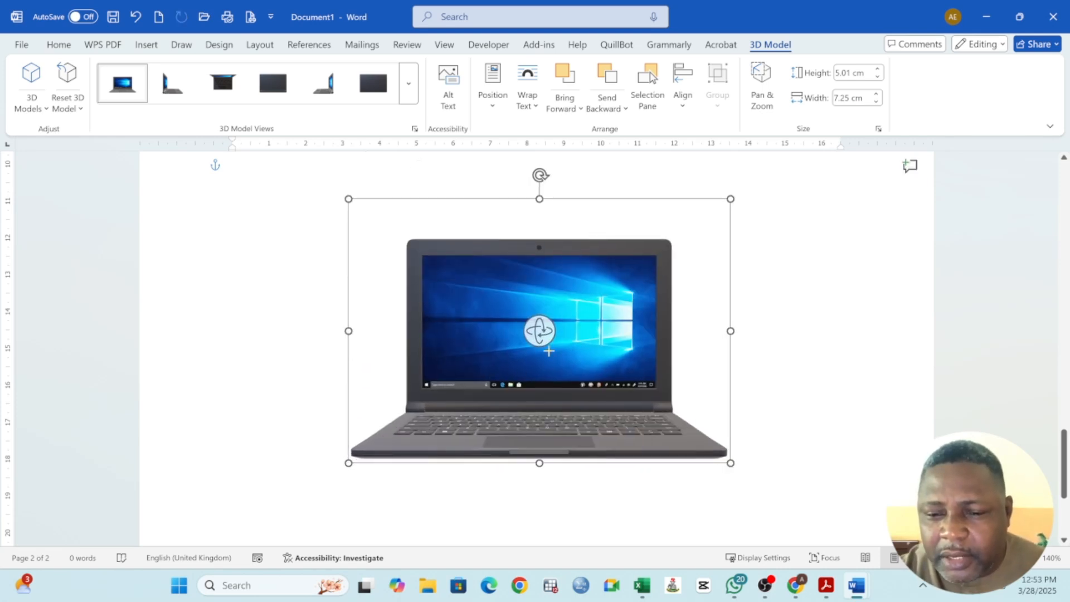
drag(546, 334, 431, 390)
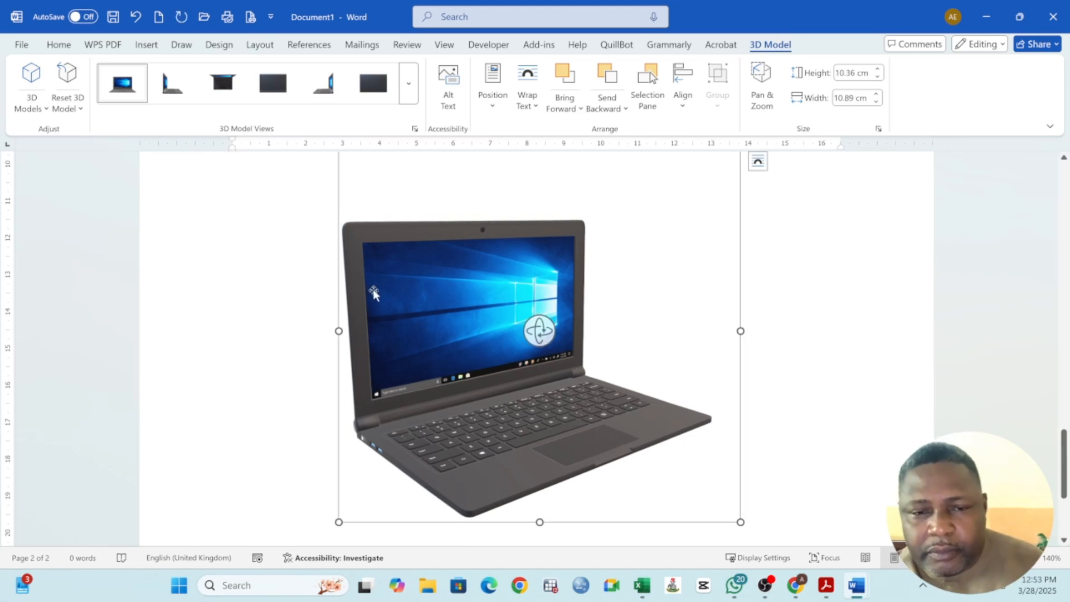
click(287, 317)
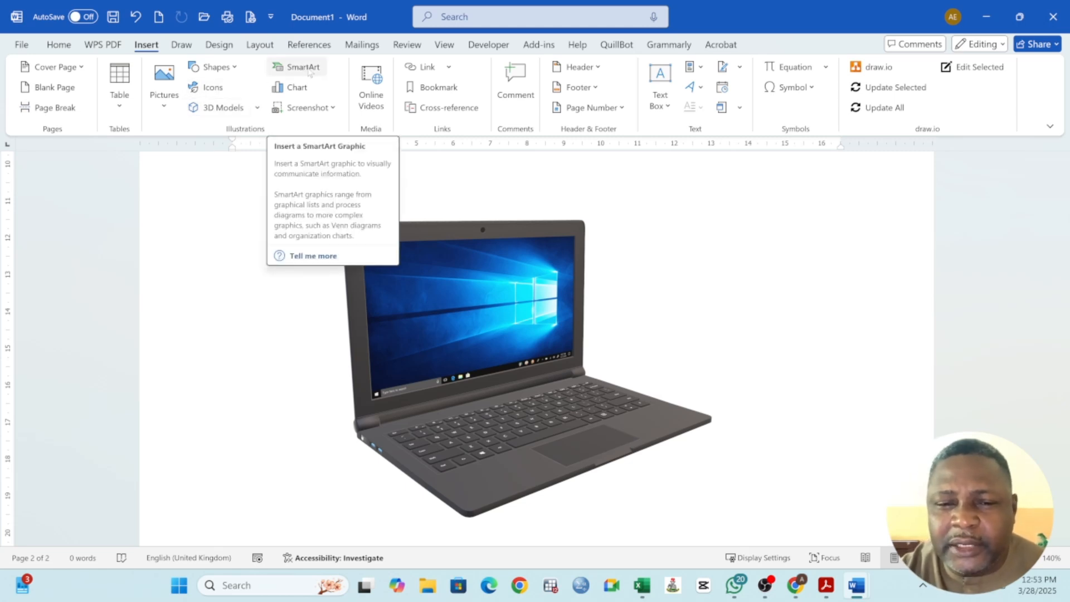
Delete two empty lines before the text cursor near the laptop model.
scroll(739, 384, down, 2)
scroll(739, 385, down, 1)
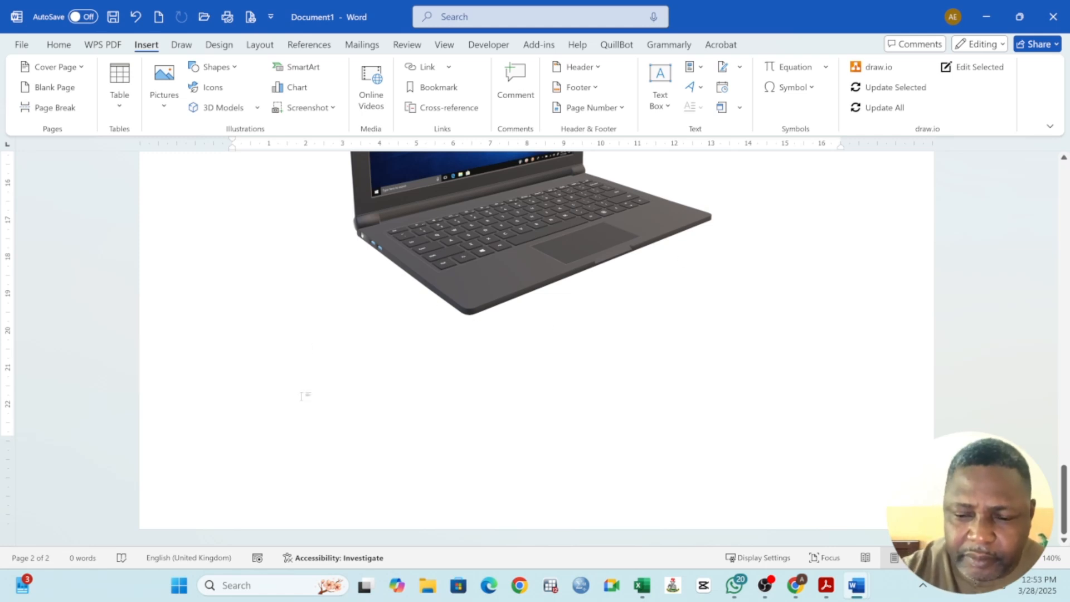
key(BackSpace)
key(BackSpace)
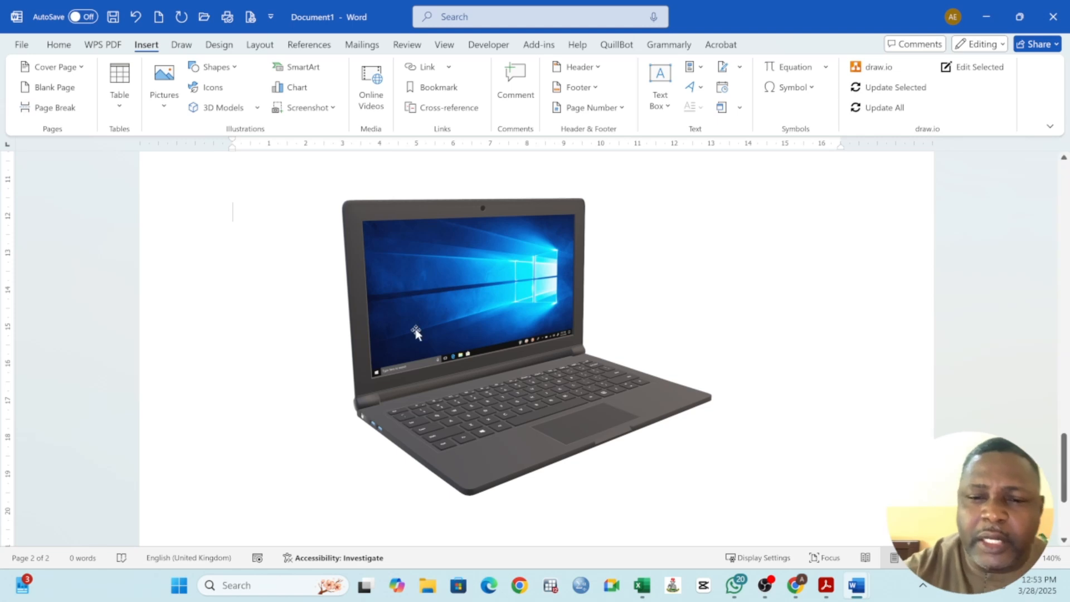
scroll(415, 333, up, 1)
scroll(703, 236, up, 1)
scroll(702, 236, down, 5)
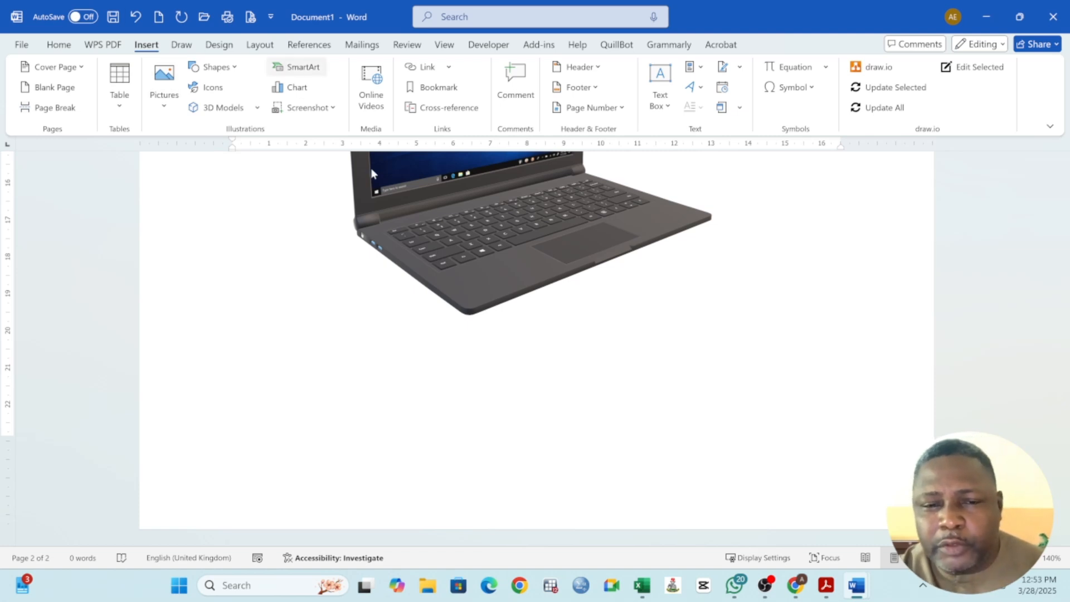
Look through the SmartArt layout categories from List, Process and Cycle to Pyramid, Picture and Office.com.
click(297, 67)
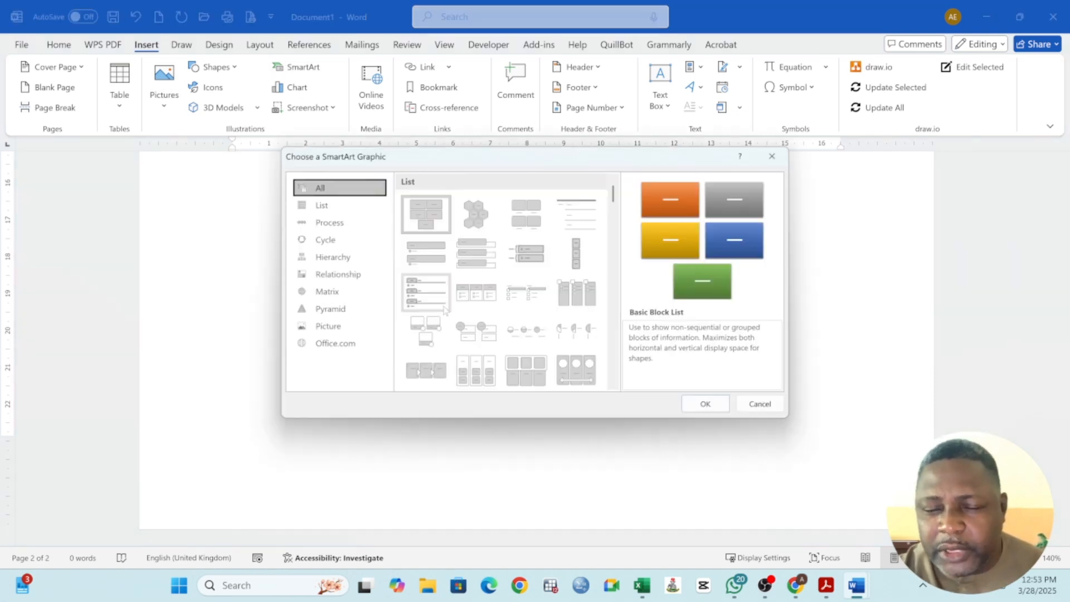
click(333, 206)
scroll(553, 281, down, 5)
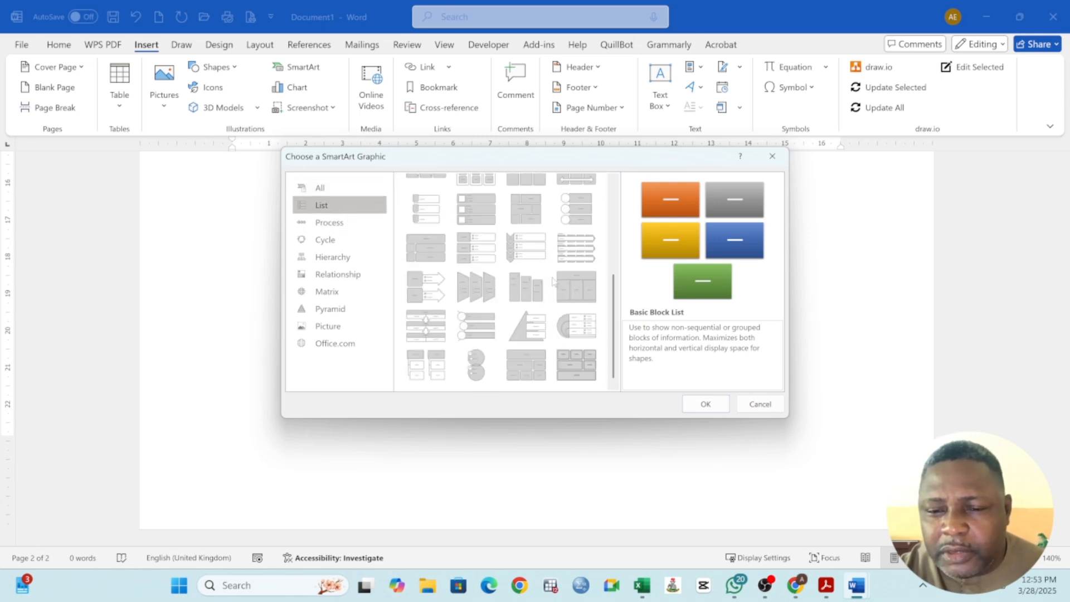
click(343, 223)
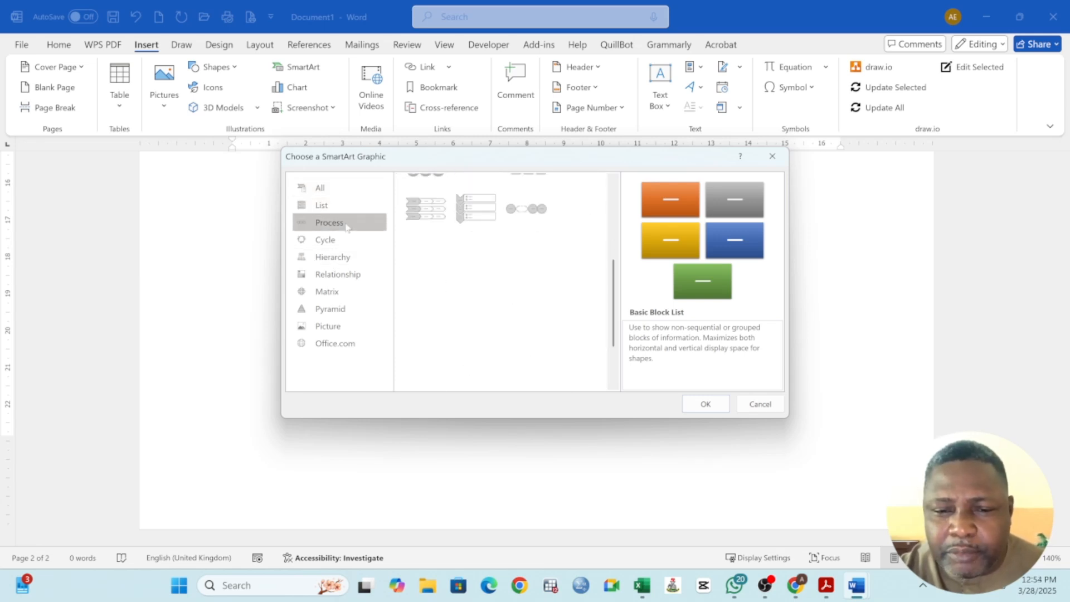
scroll(556, 274, down, 2)
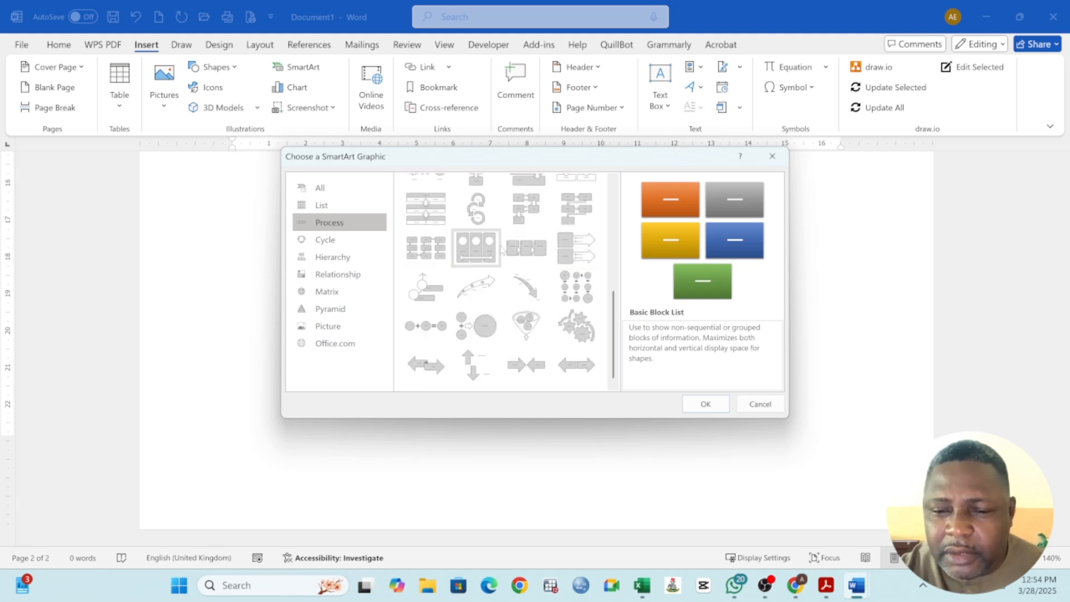
scroll(538, 277, up, 3)
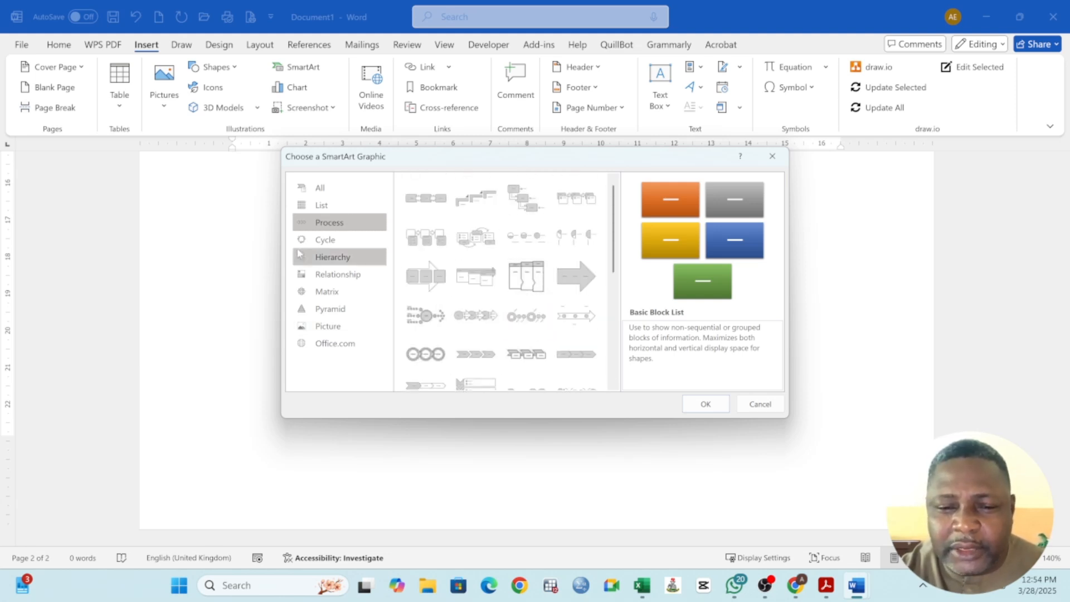
click(326, 239)
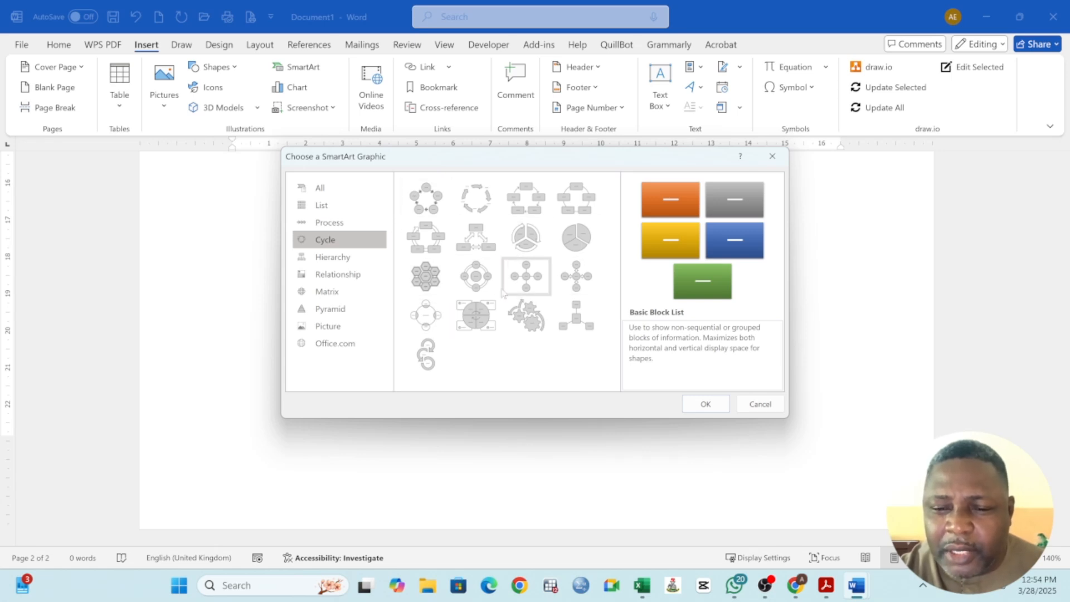
click(359, 260)
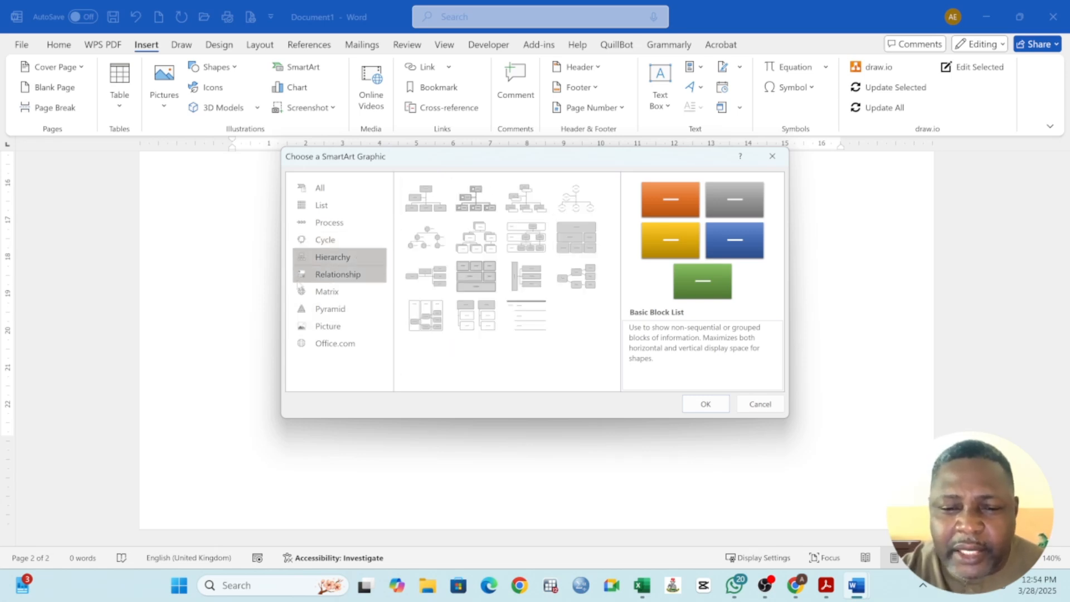
click(324, 276)
click(328, 291)
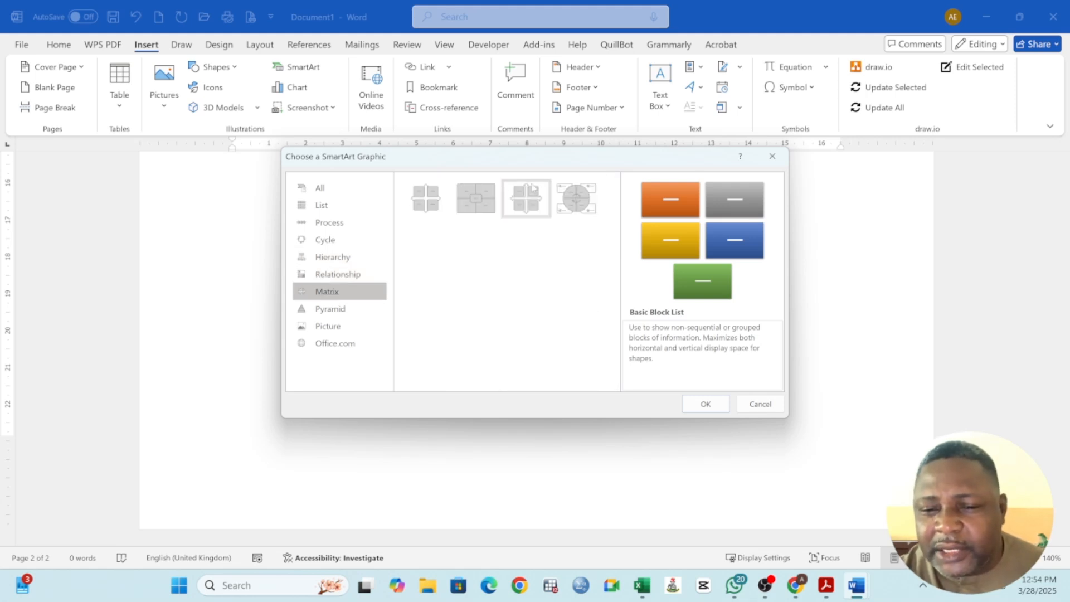
click(334, 309)
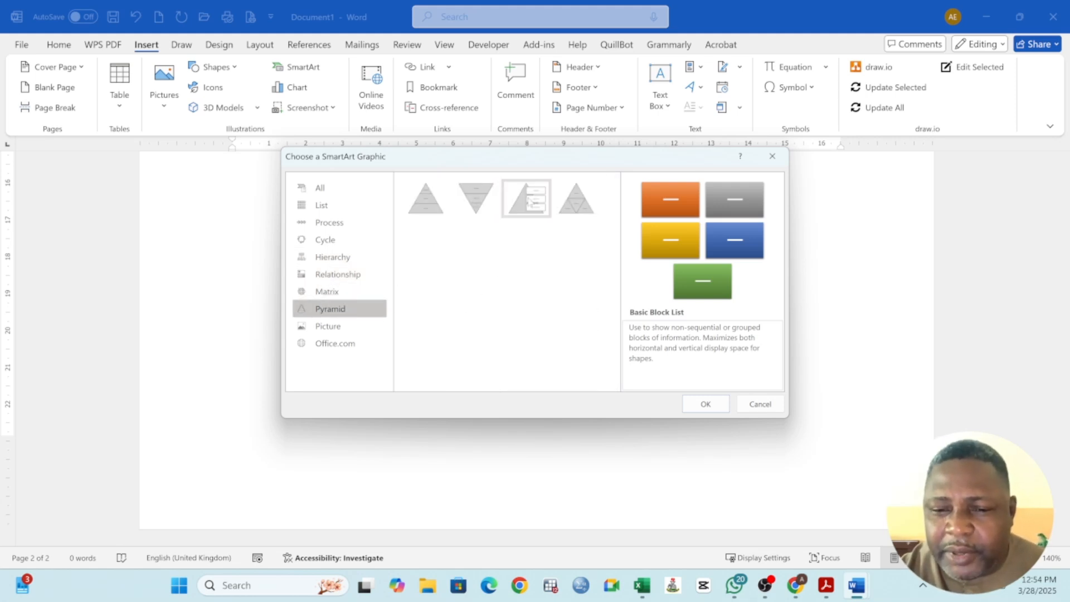
click(328, 329)
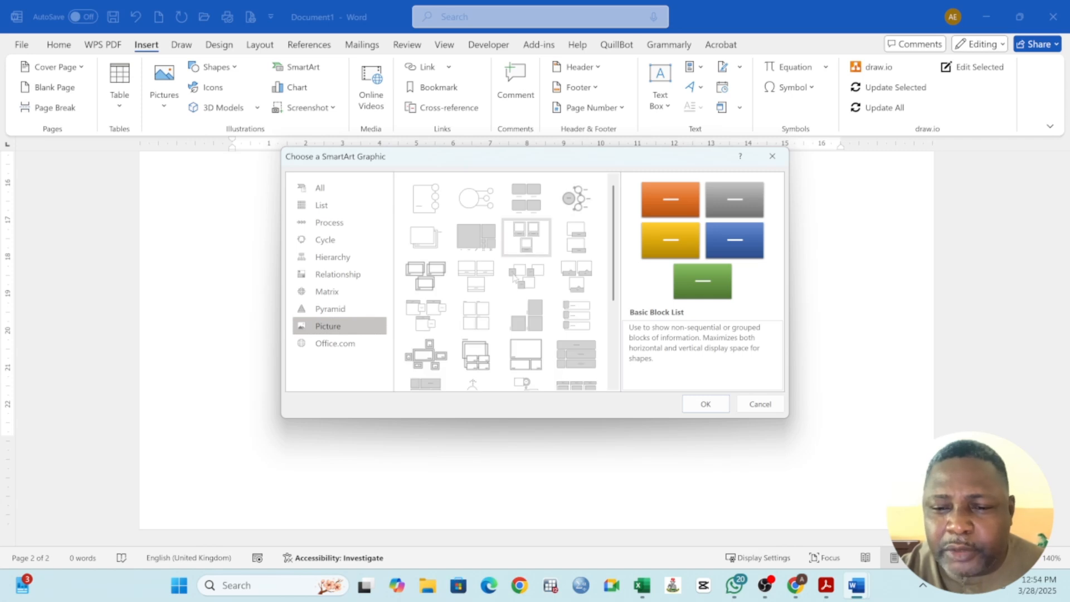
click(348, 346)
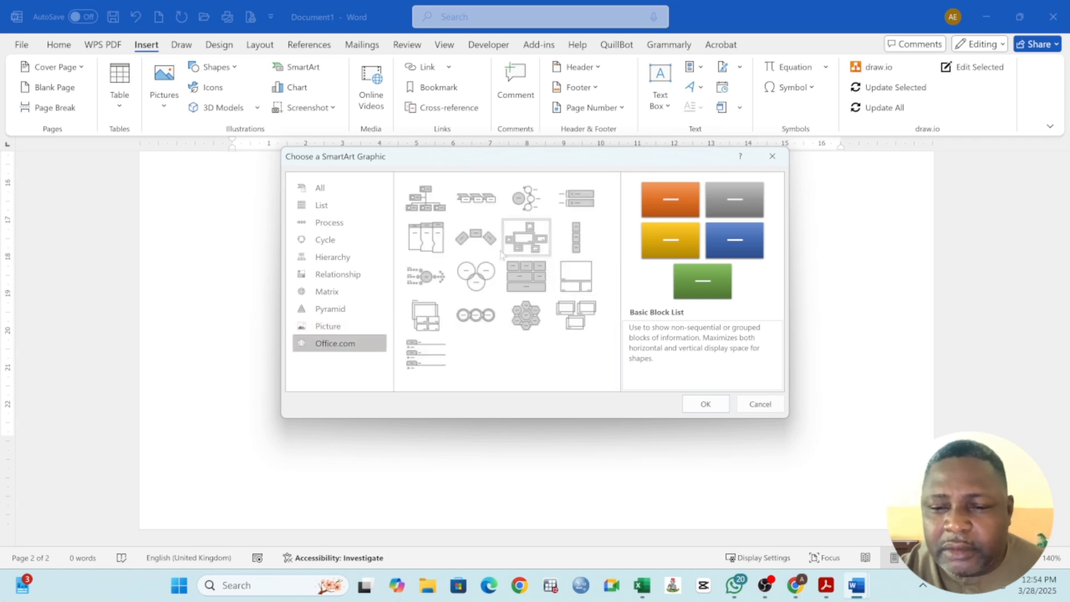
Insert a Basic Pyramid SmartArt graphic from the Pyramid category.
click(330, 329)
click(335, 312)
click(434, 214)
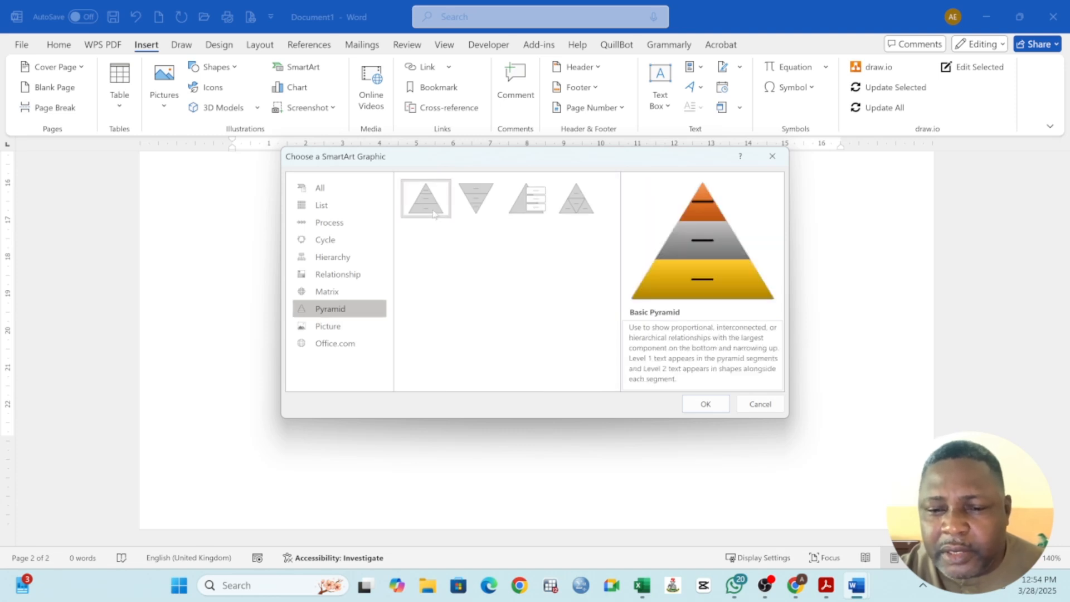
click(706, 403)
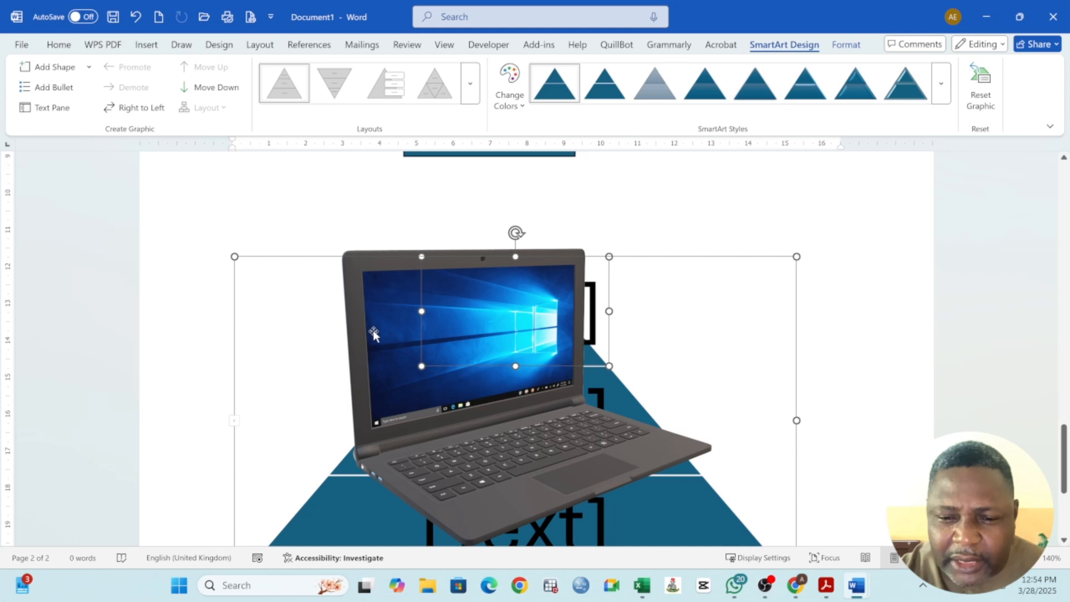
Move the laptop model off the pyramid to the blank area at its upper right.
click(373, 330)
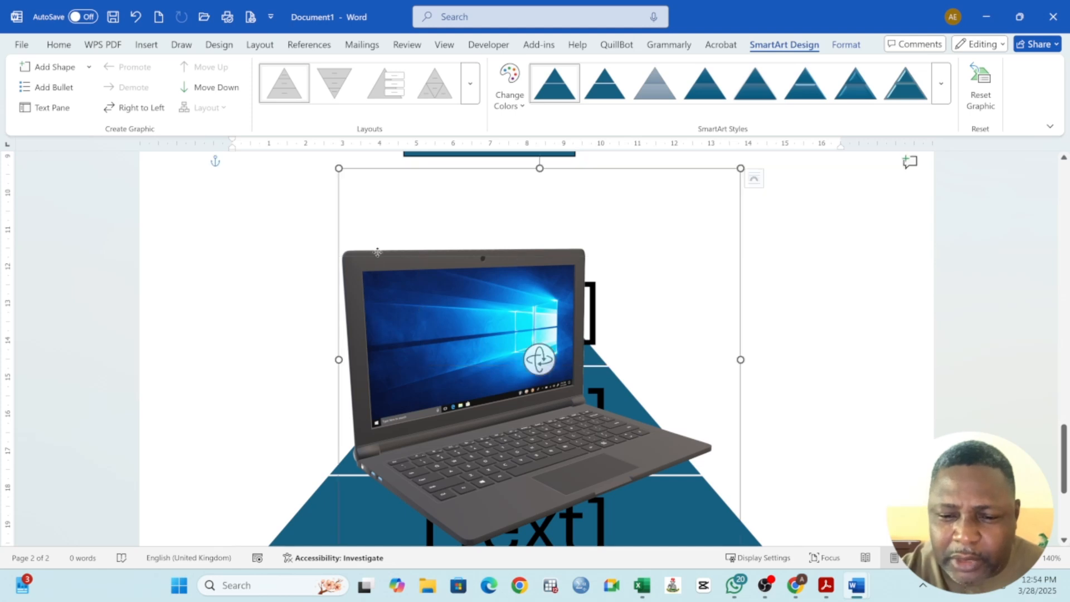
drag(377, 253, 636, 233)
scroll(481, 339, down, 2)
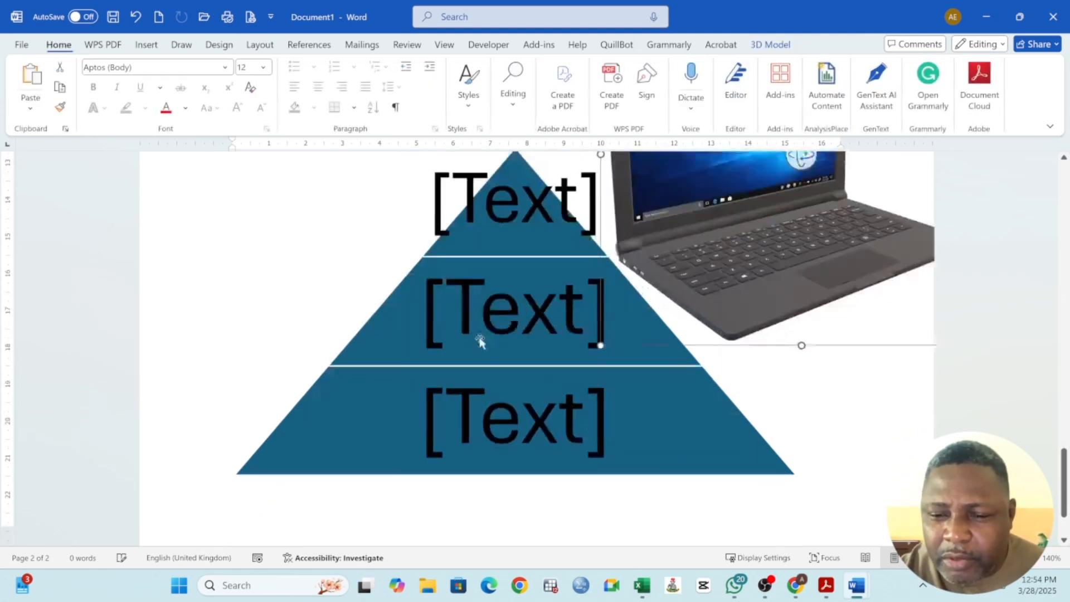
Examine the pyramid's text placeholders by placing the text cursor in each level in turn, ending in the lowest one.
scroll(480, 342, down, 1)
click(518, 199)
click(518, 270)
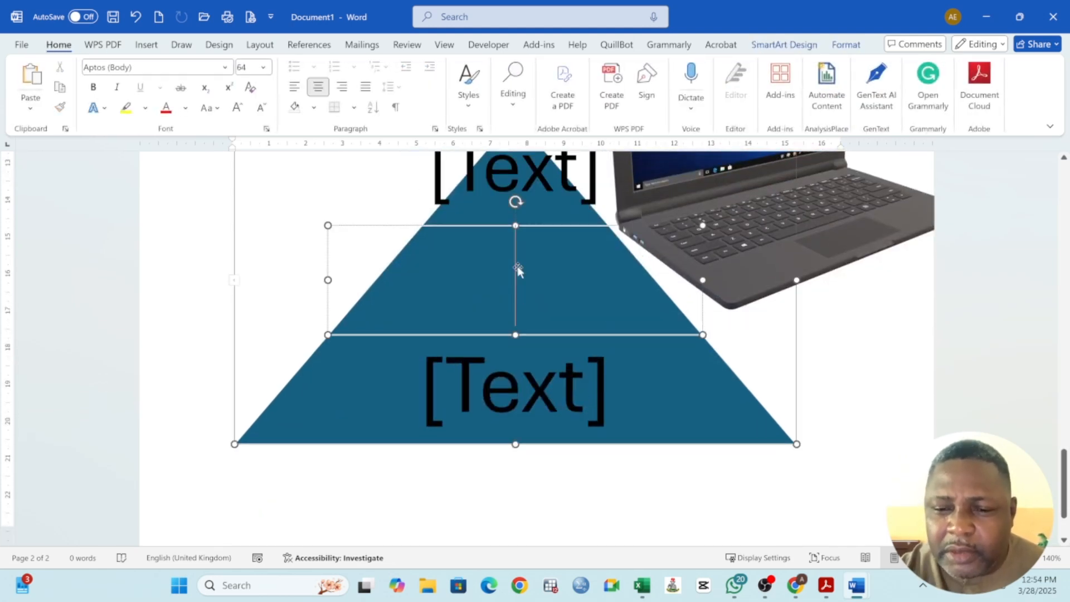
click(527, 380)
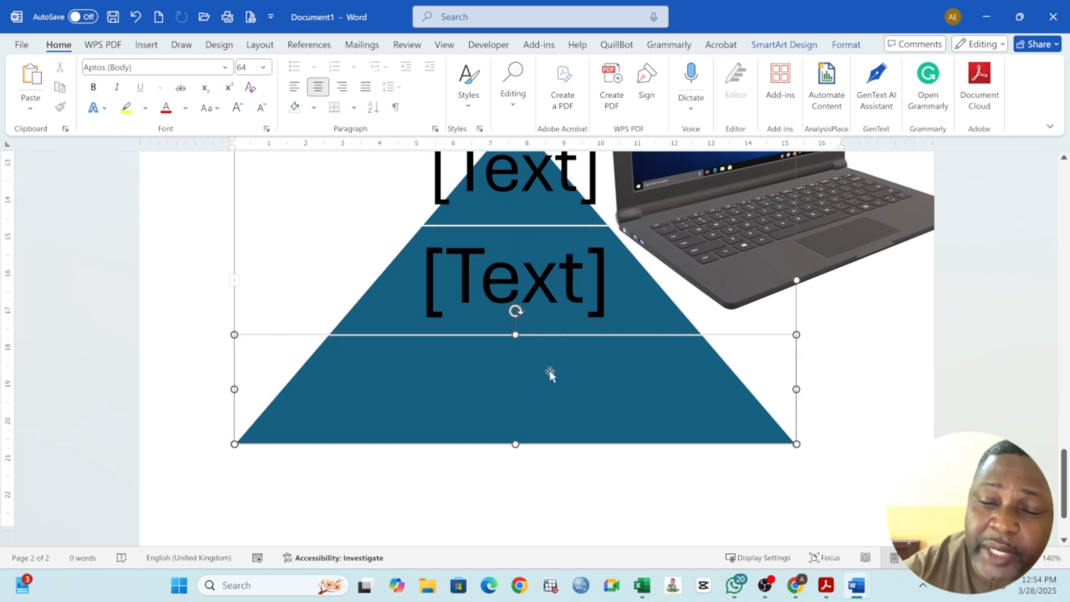
scroll(531, 361, up, 4)
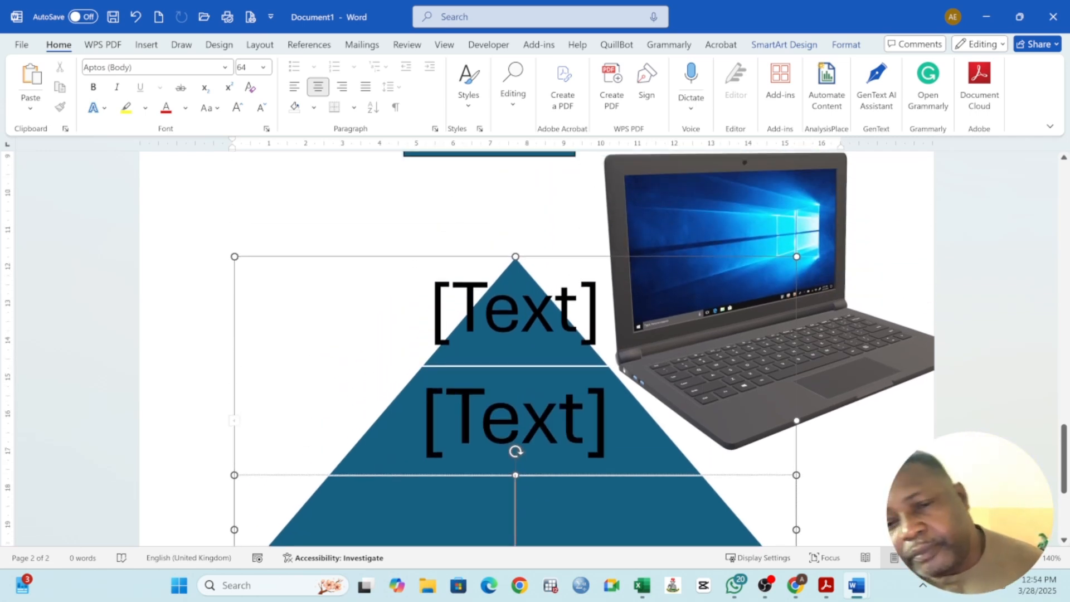
scroll(348, 246, down, 4)
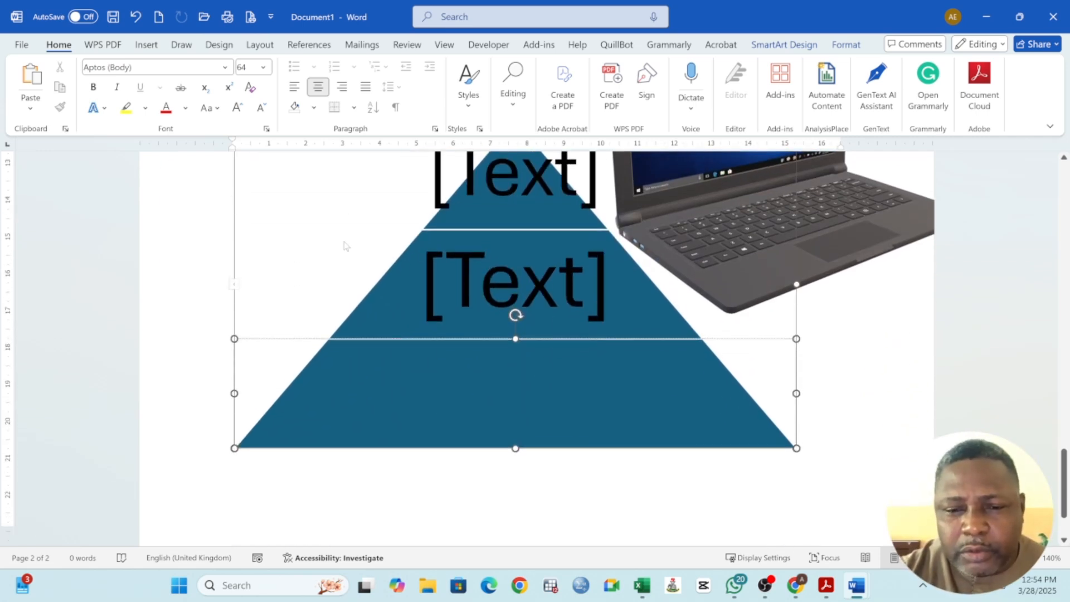
Insert a Hierarchy SmartArt organization chart with picture placeholders on a new line below the pyramid.
click(858, 406)
key(Return)
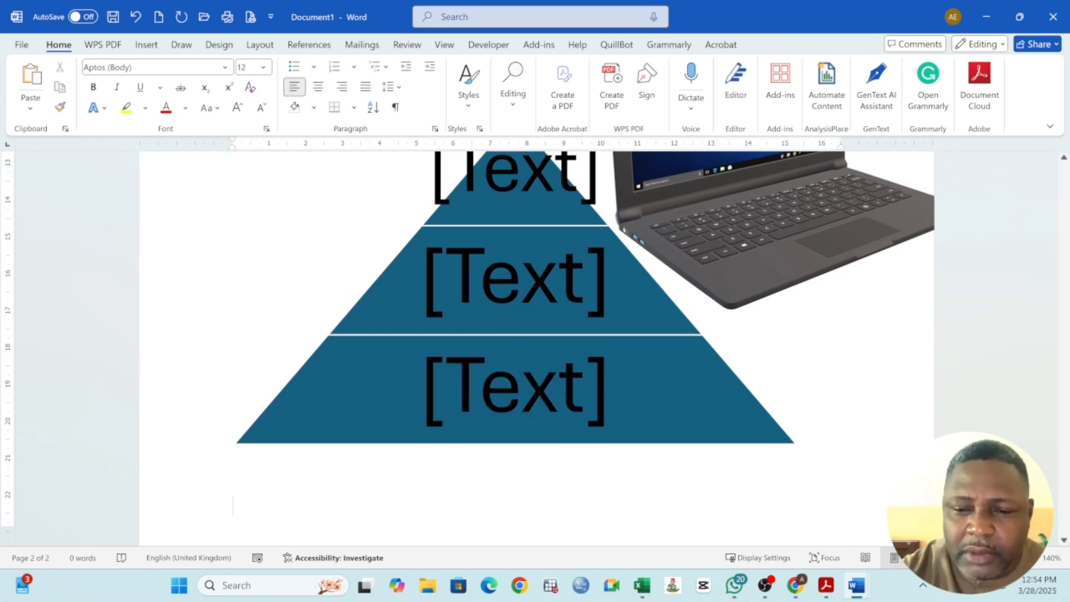
click(150, 50)
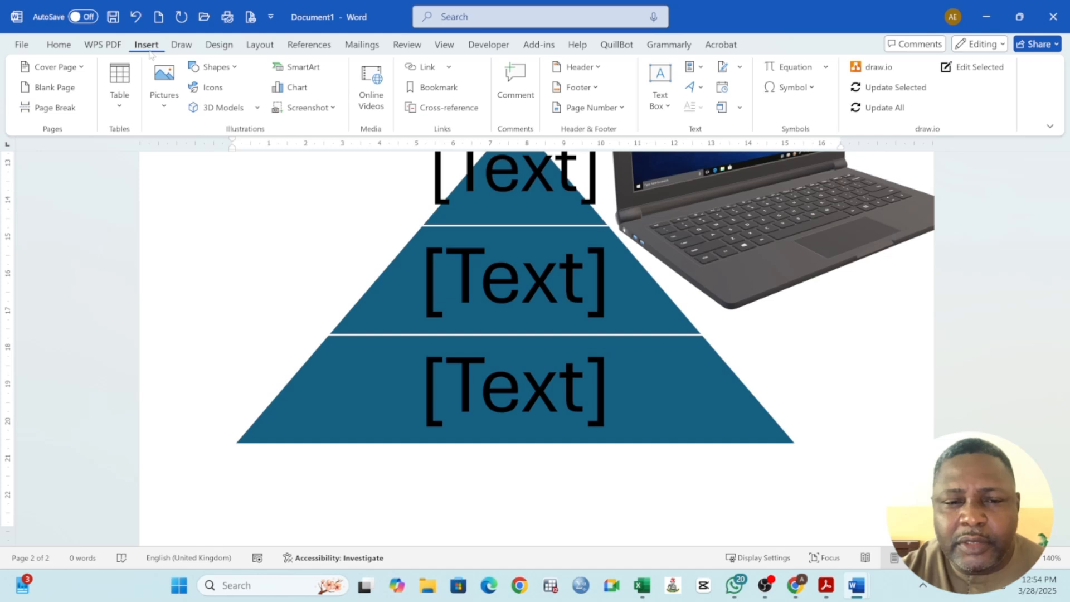
click(316, 71)
click(345, 274)
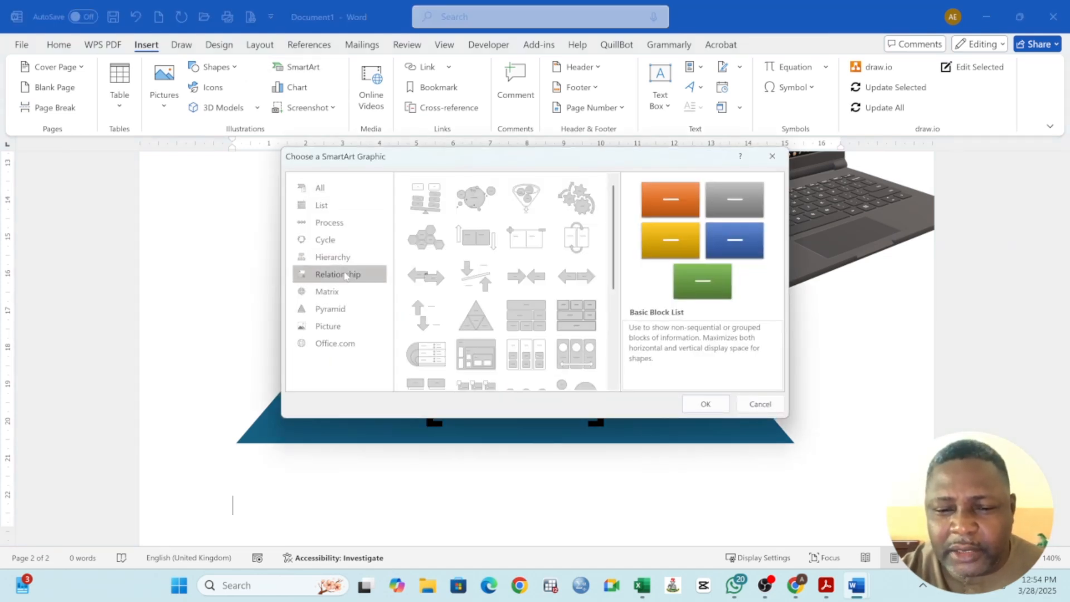
click(332, 259)
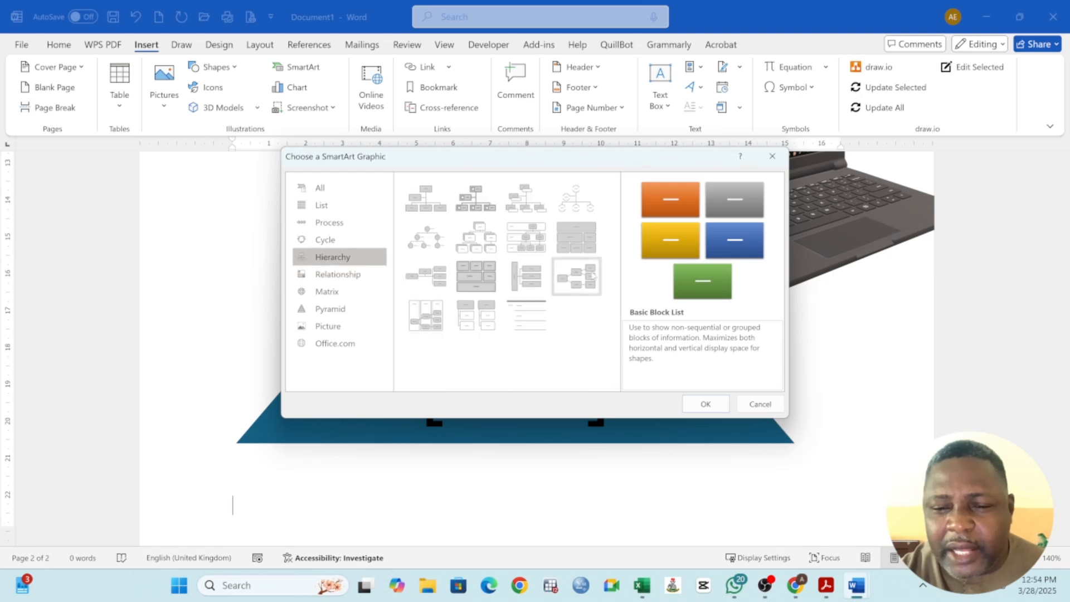
click(484, 207)
click(706, 404)
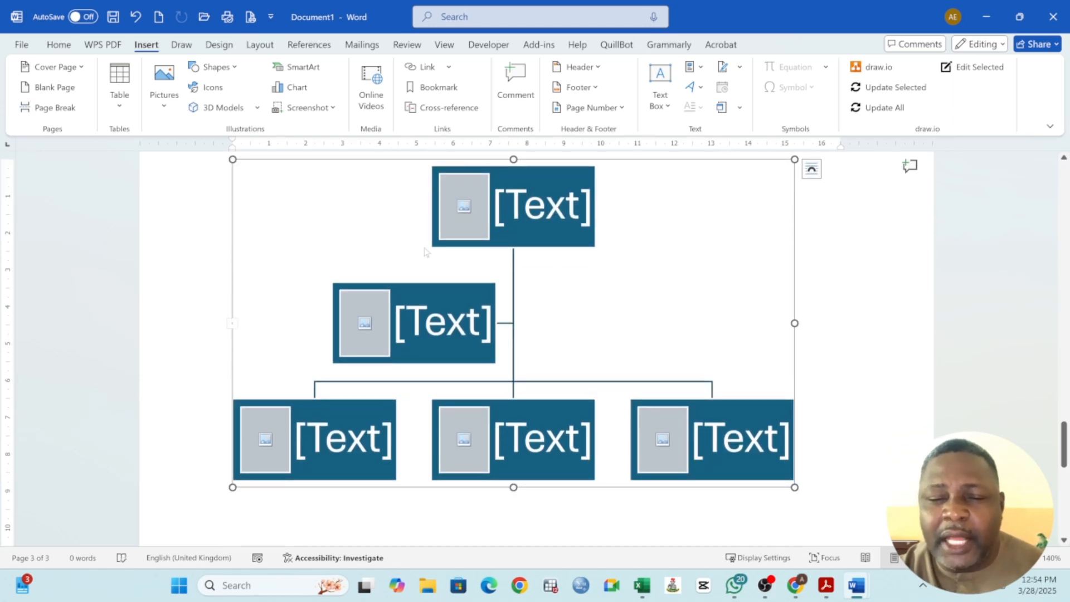
Insert a Clustered Column chart on a new line below the organization chart.
click(834, 479)
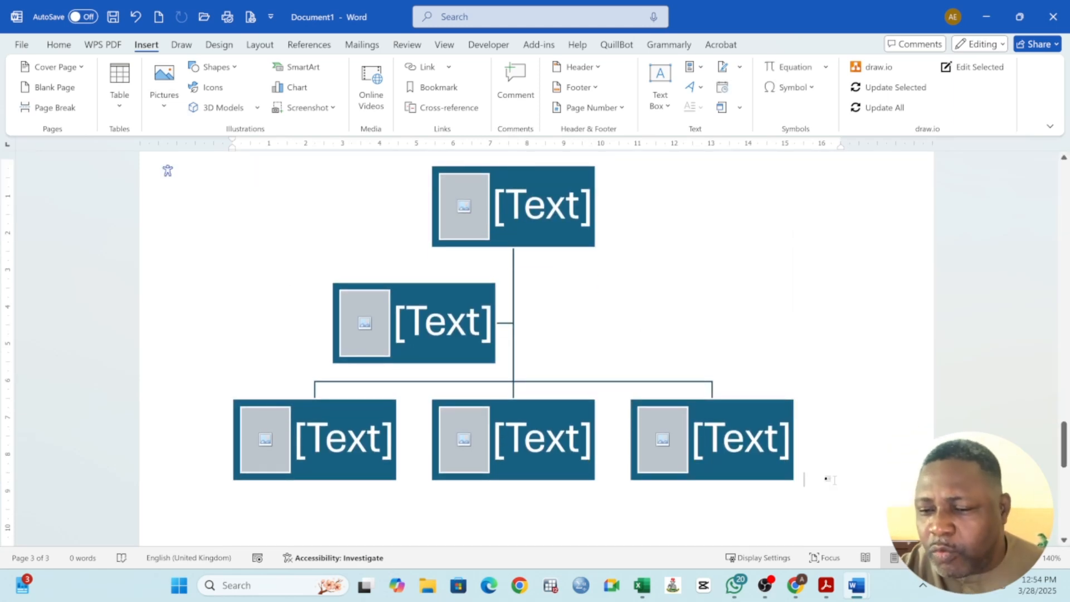
key(Return)
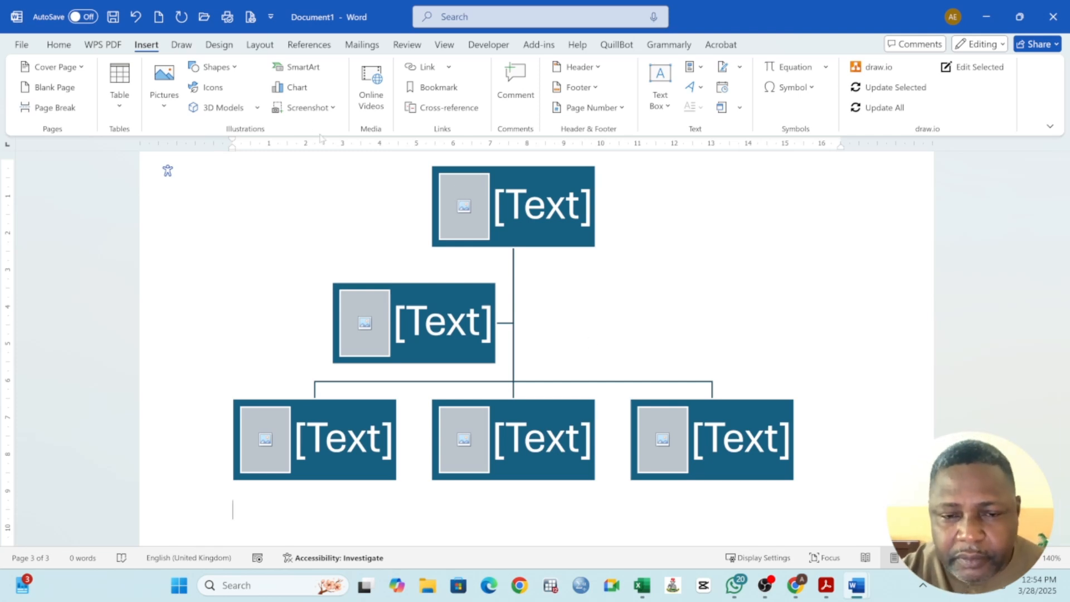
click(297, 94)
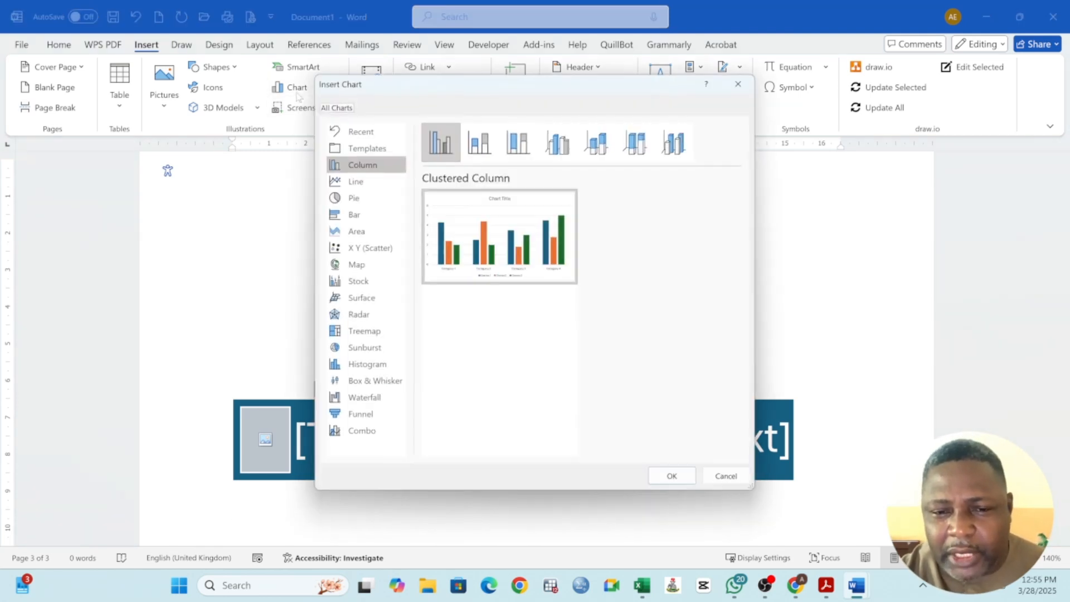
mouse_move(493, 219)
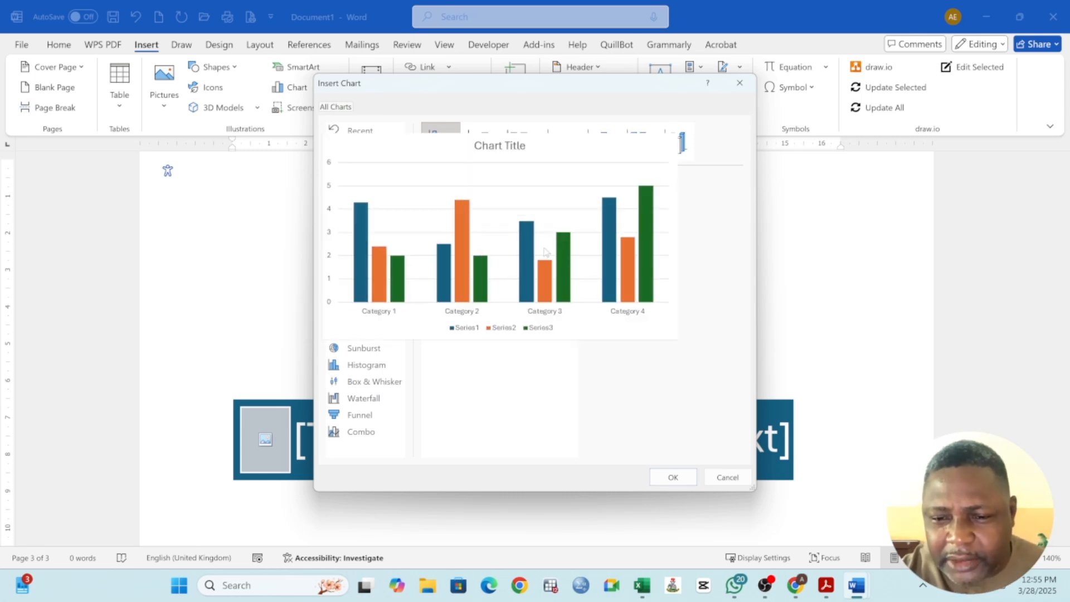
click(673, 477)
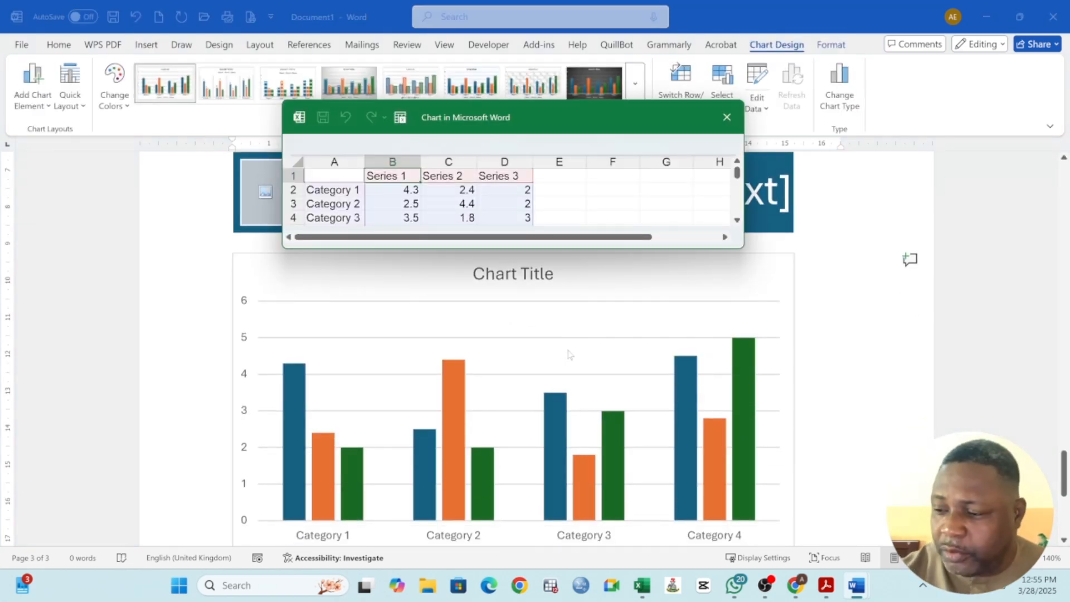
Rename the three series headers in the chart's data sheet to 2022, 2023 and 2024.
click(418, 193)
key(Right)
key(Right)
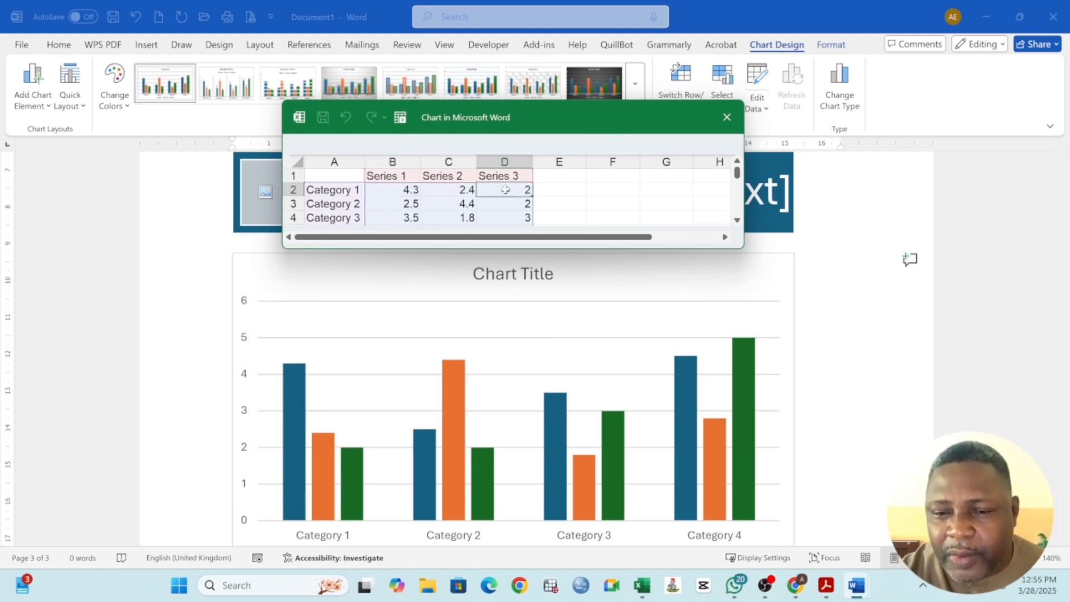
click(400, 175)
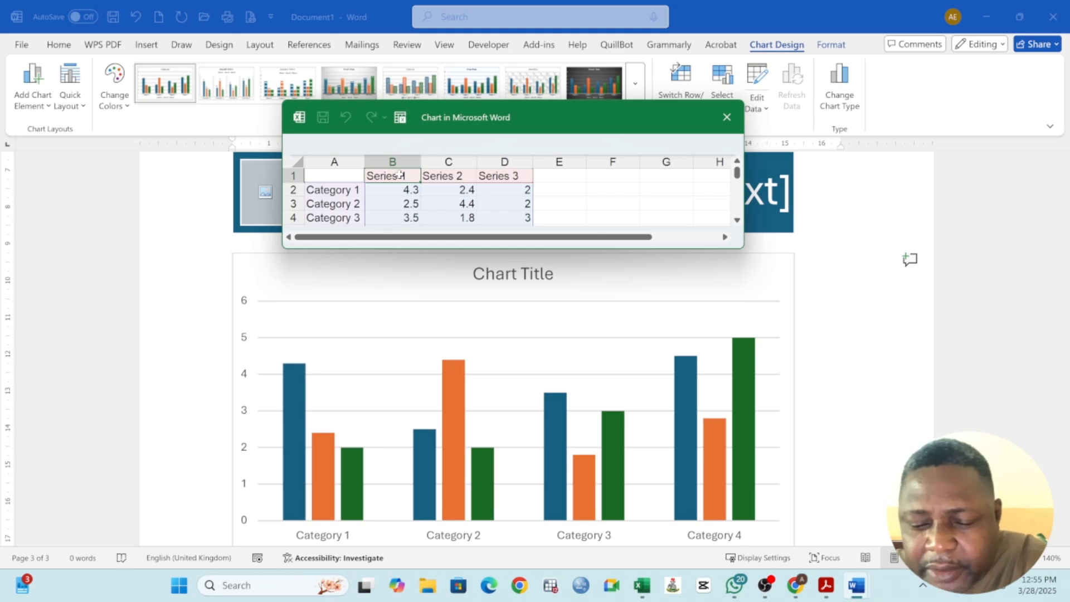
text(@)
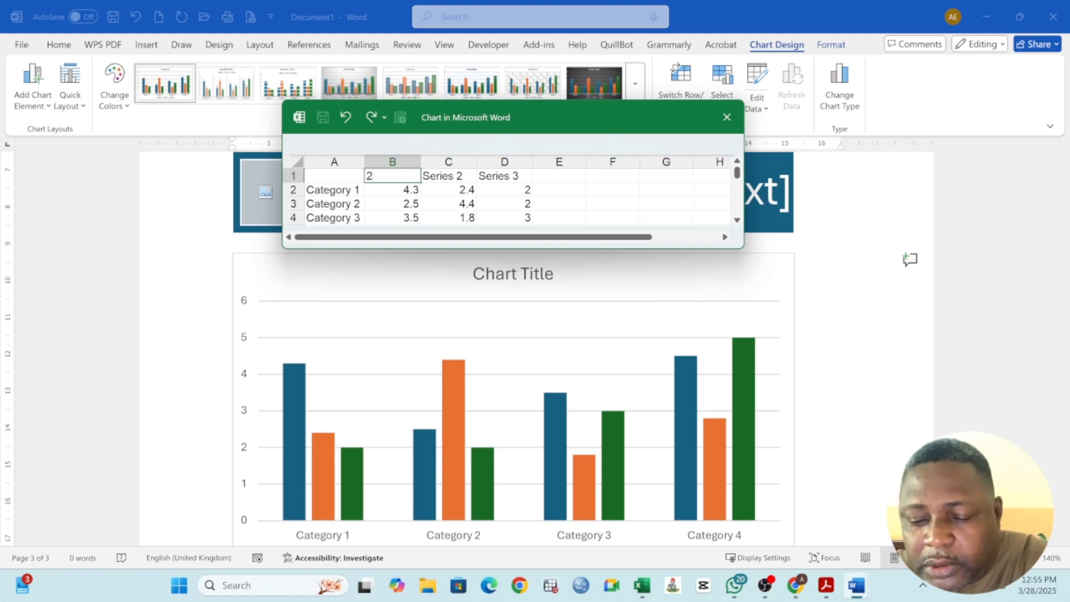
key(Tab)
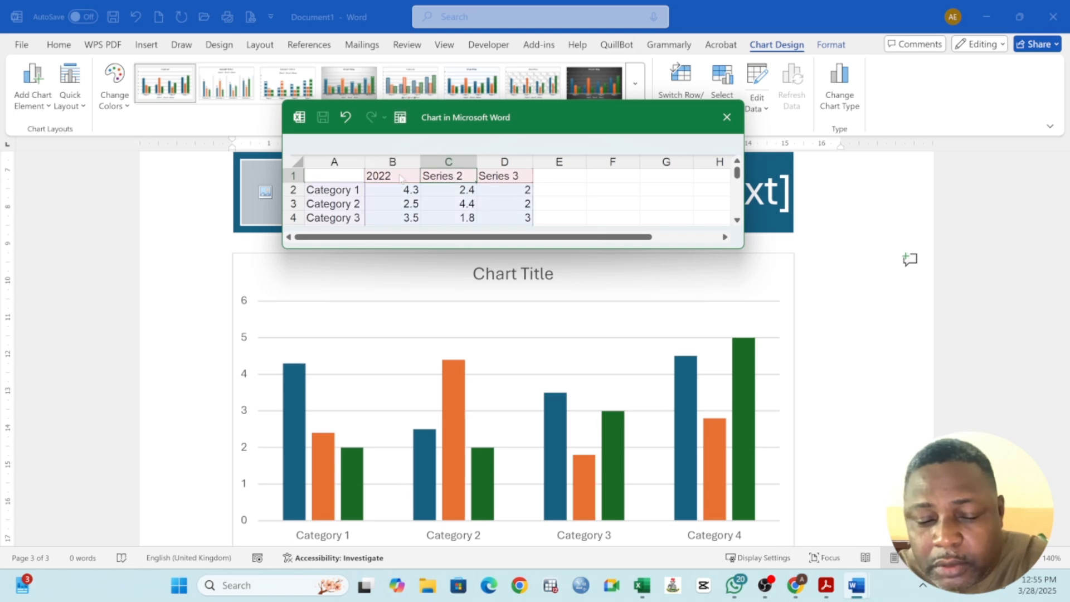
text(2)
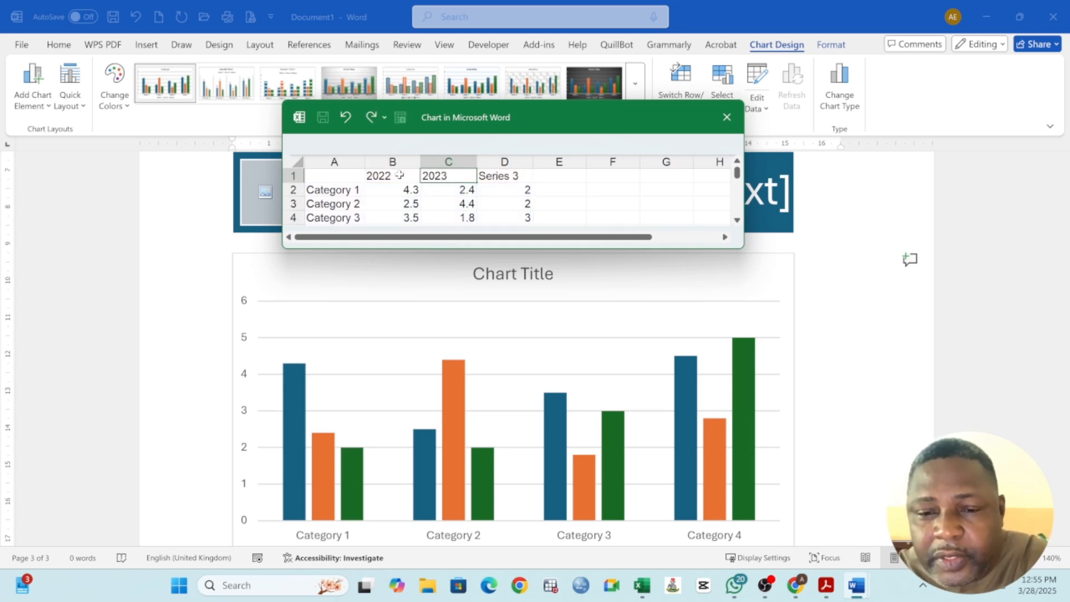
text(023)
key(Tab)
text(2)
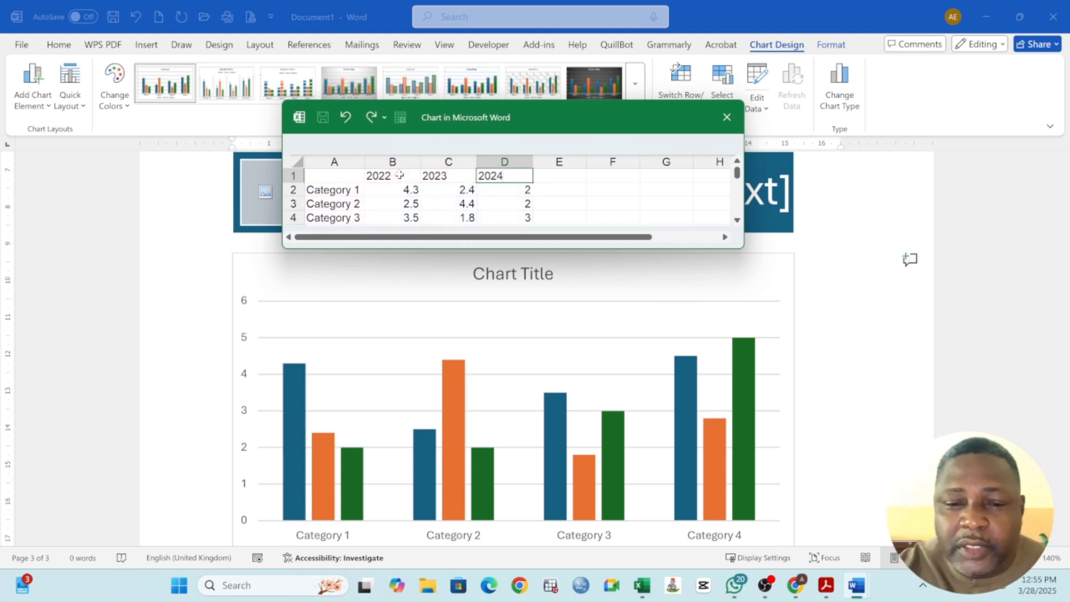
Set the 2022 values for Category 1, 2 and 3 to 456, 678 and 765.
click(348, 194)
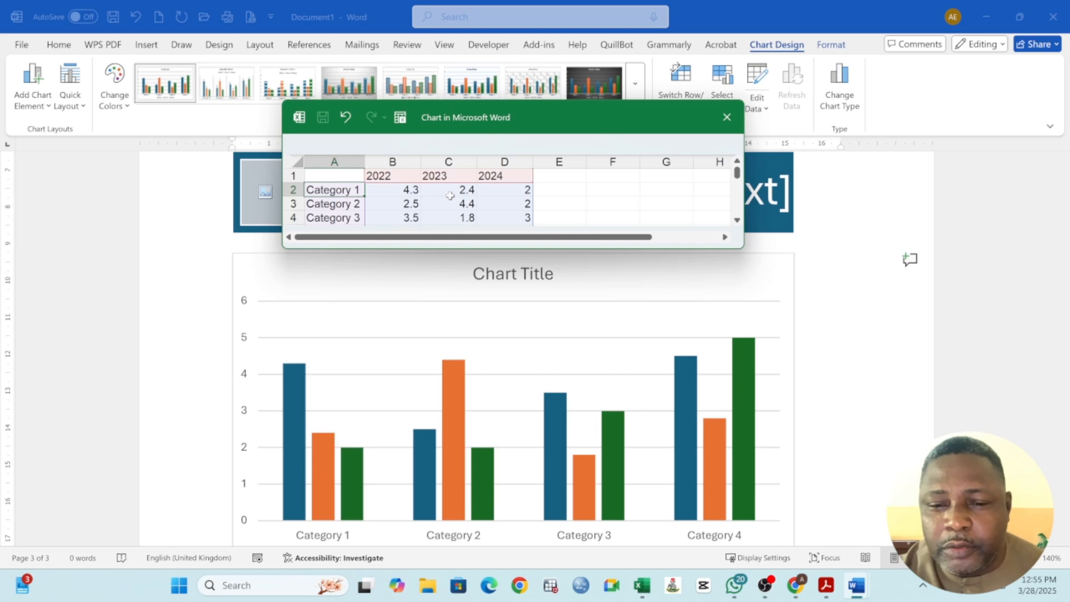
click(401, 190)
text(456)
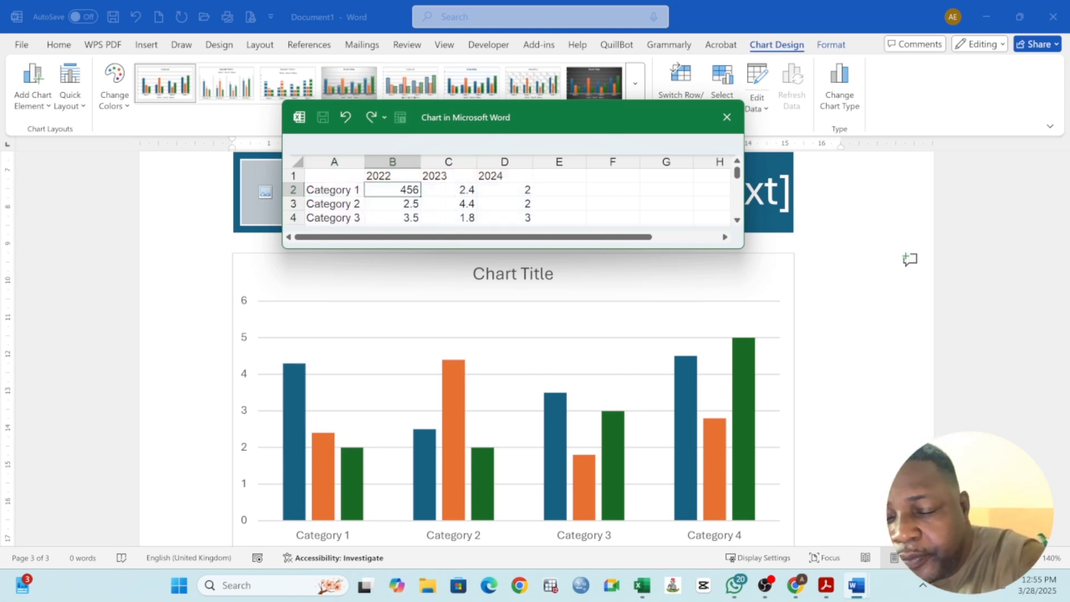
key(Return)
text(678)
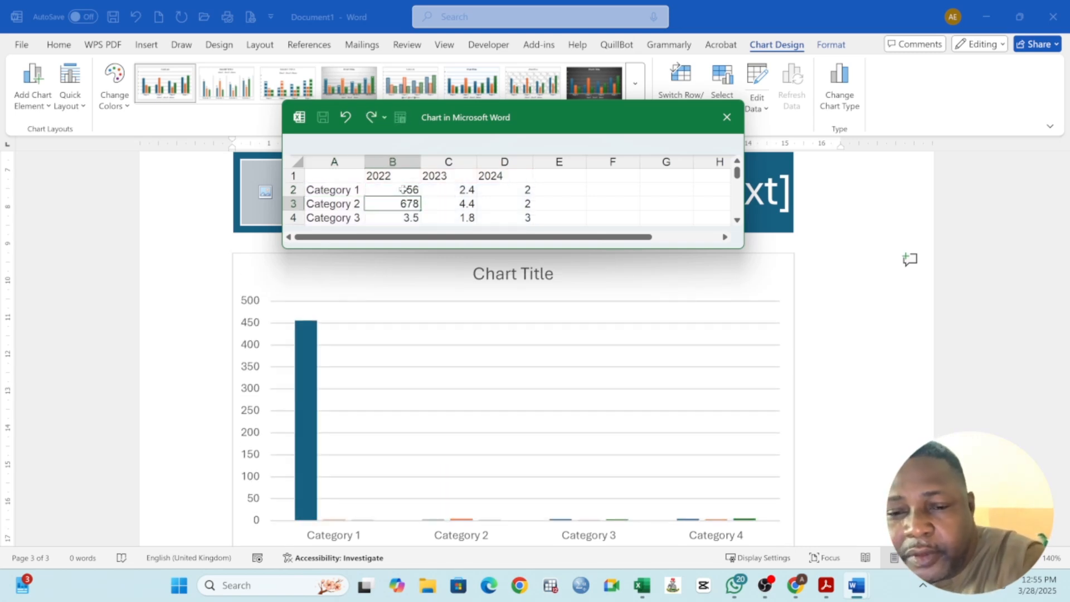
key(Return)
text(765)
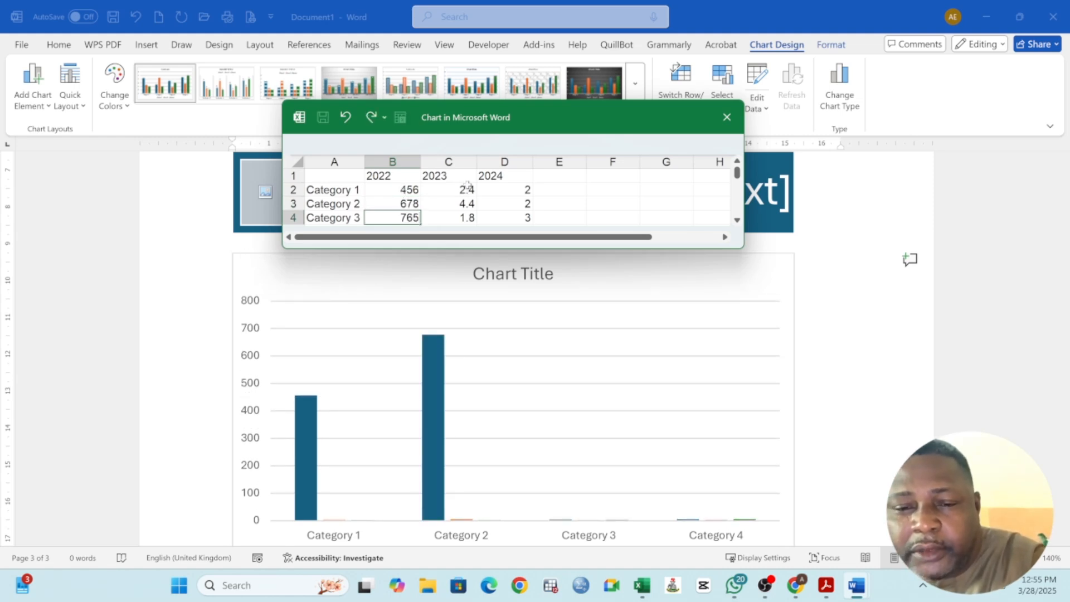
Set the 2023 values for Category 1, 2 and 3 to 235, 654 and 445.
click(467, 189)
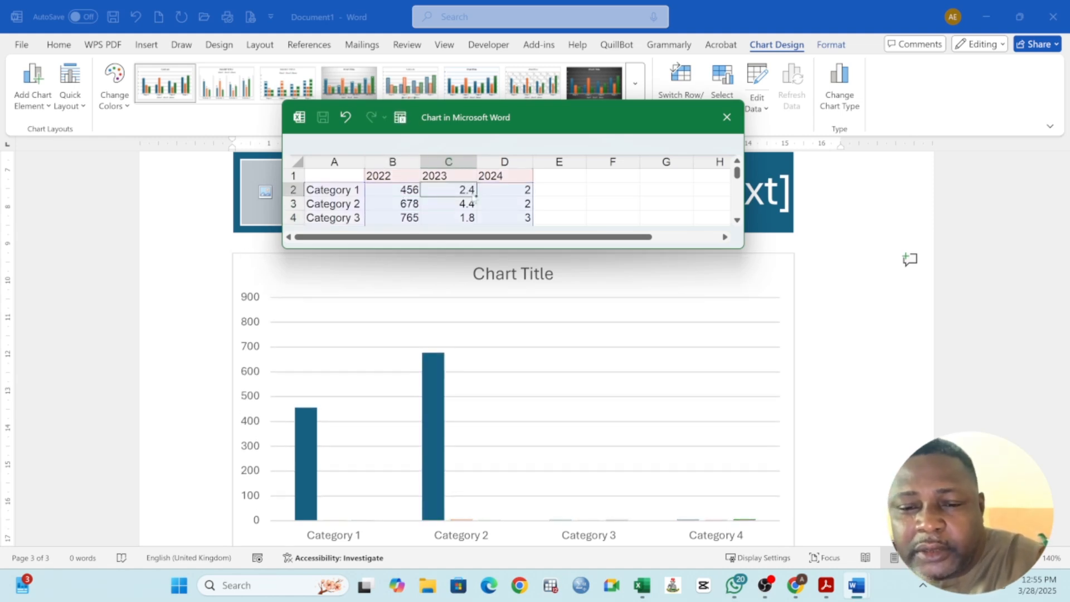
text(235)
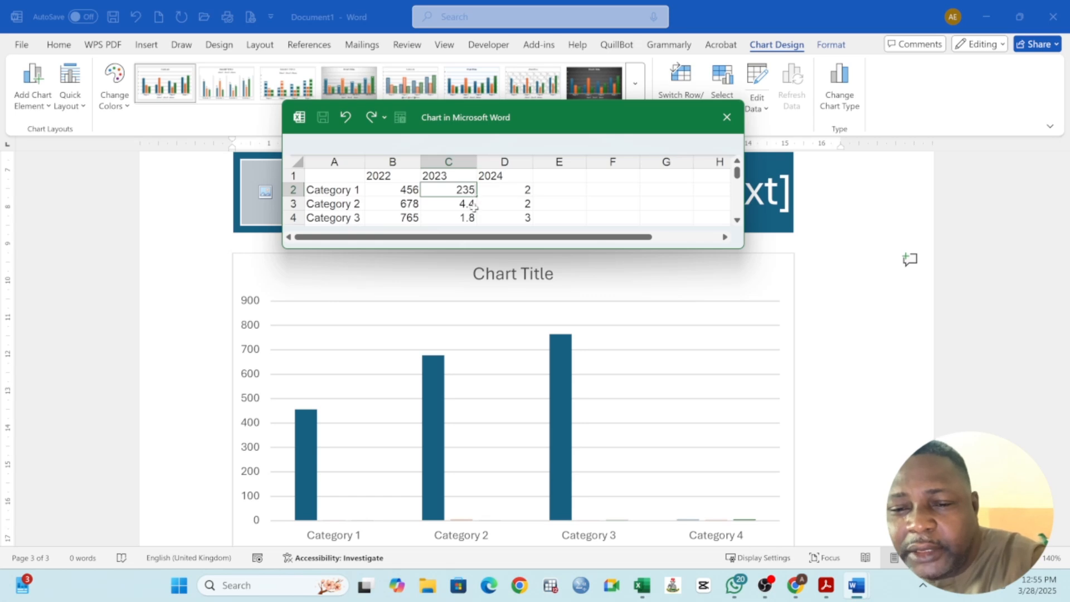
key(Return)
text(654)
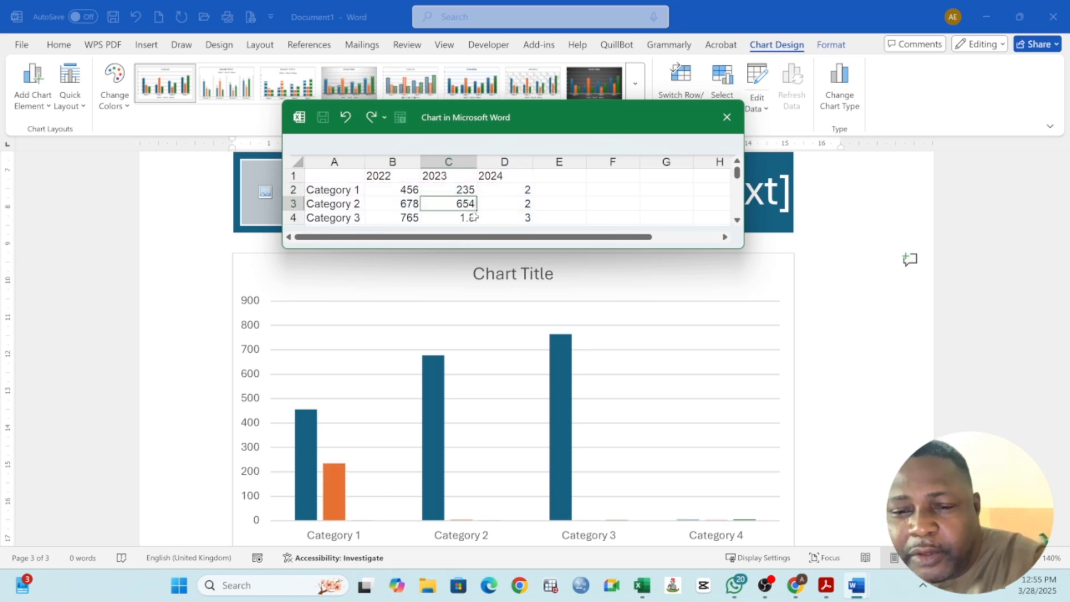
click(474, 216)
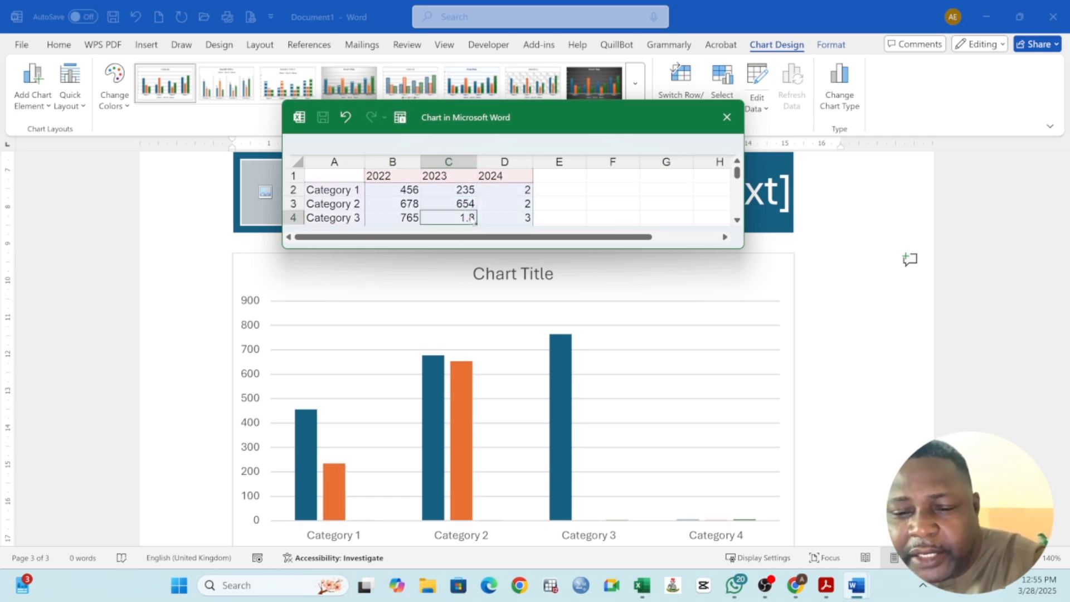
text(445)
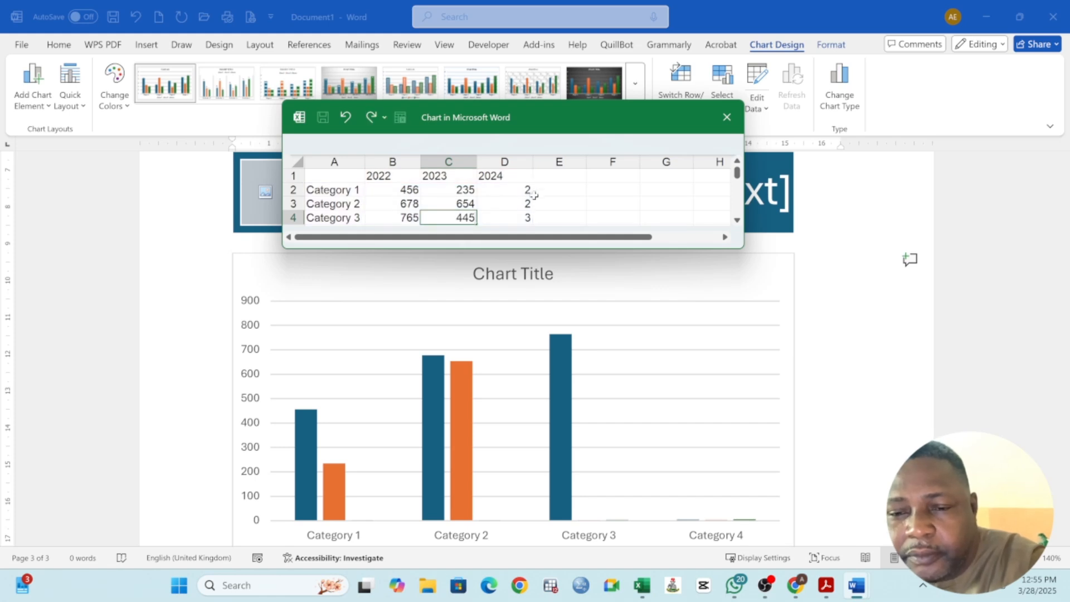
Set the 2024 values for Category 1, 2 and 3 to 665, 467 and 445.
click(531, 193)
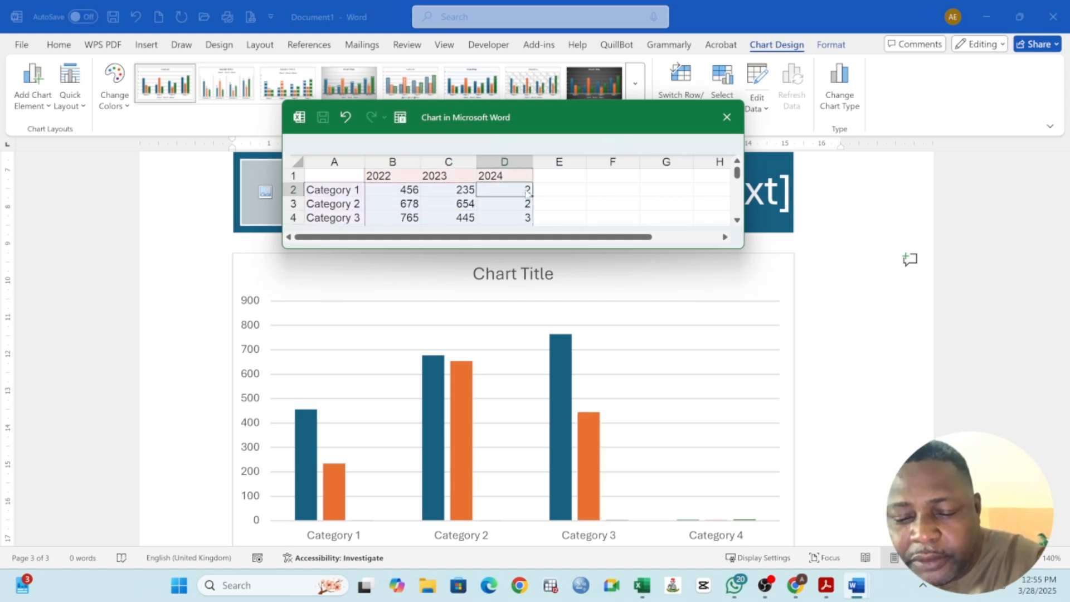
text(665)
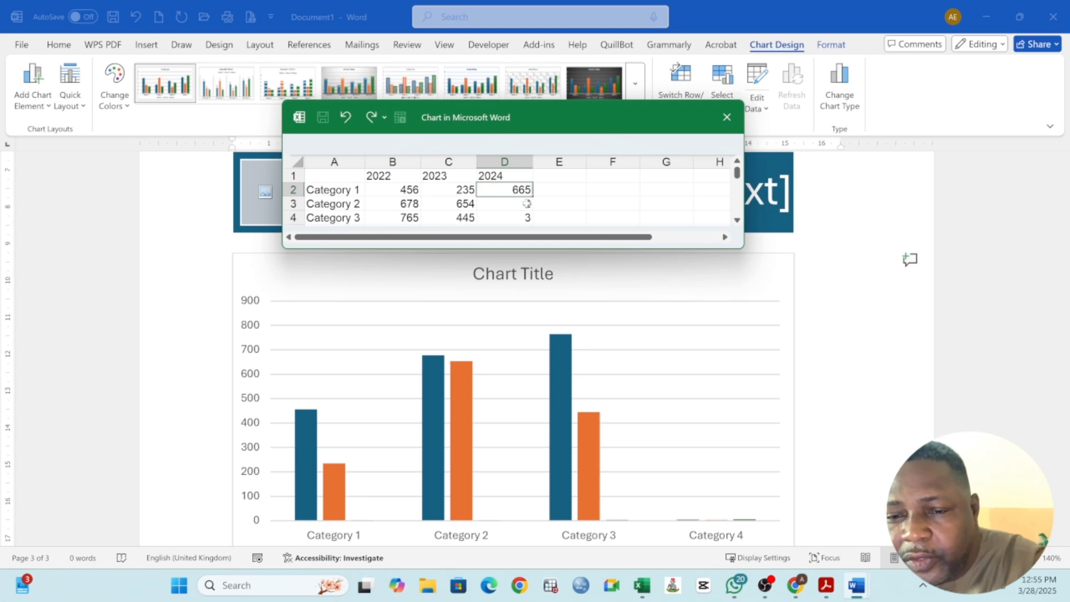
key(Return)
text(46)
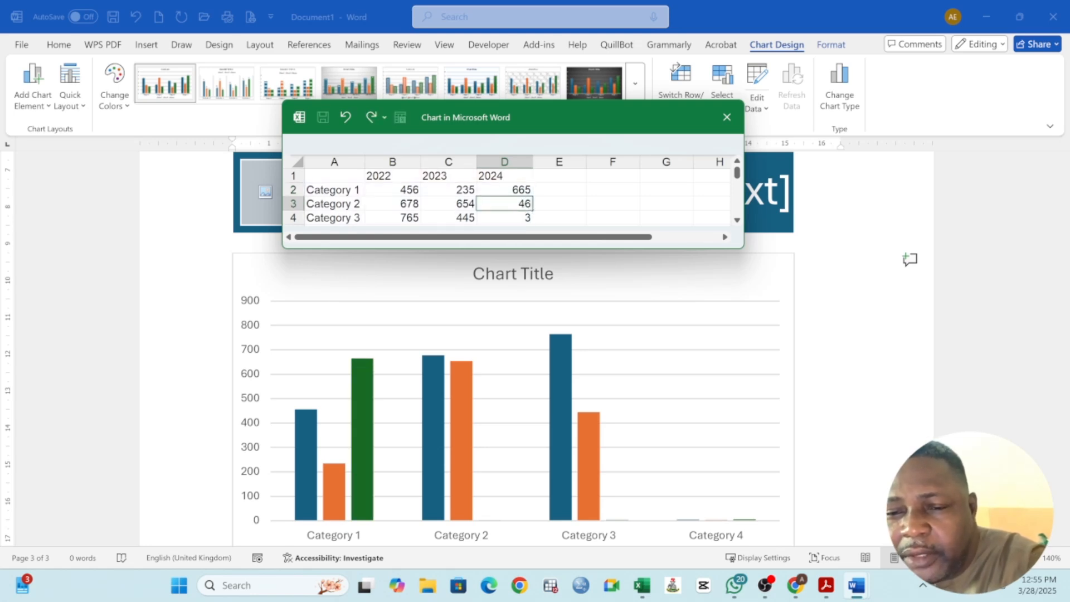
text(7)
key(Return)
text(44)
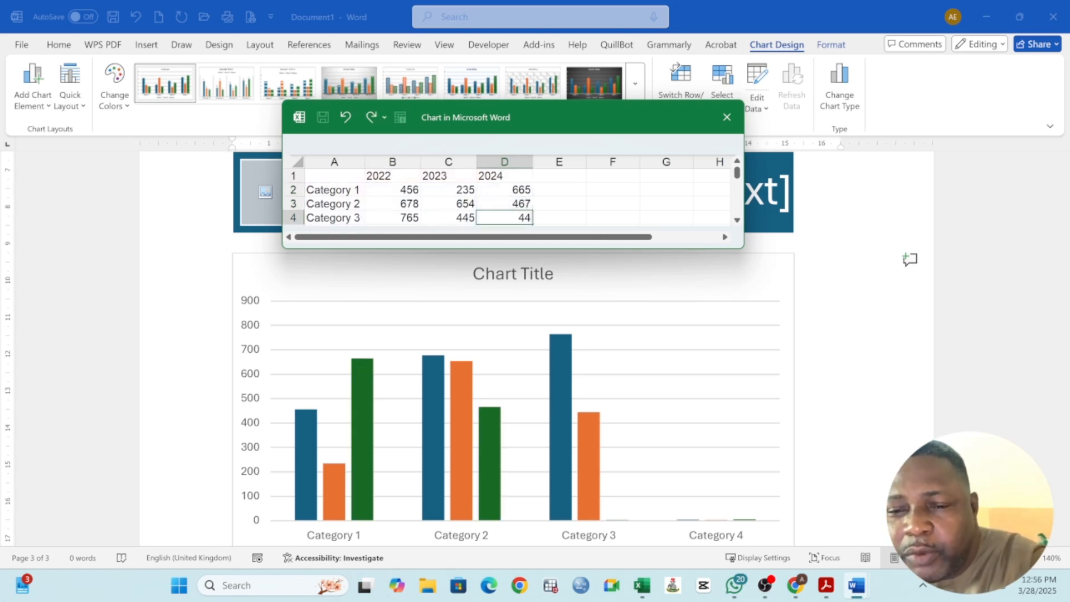
text(5)
click(583, 208)
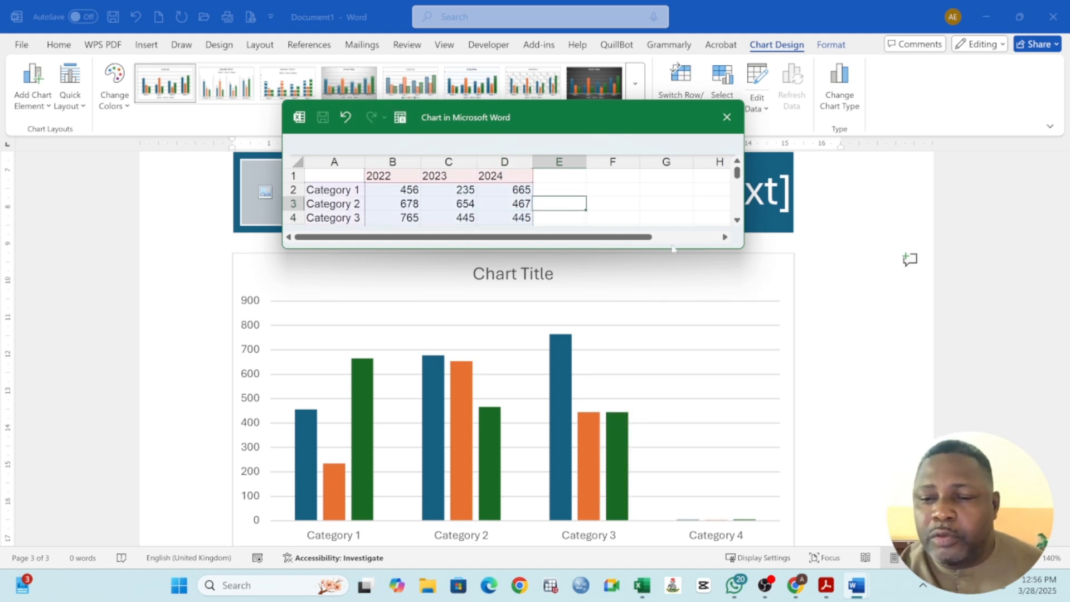
Enlarge the chart's data window and set the Category 4 values to 434, 678 and 445 for 2022, 2023 and 2024.
drag(674, 249, 669, 330)
click(406, 230)
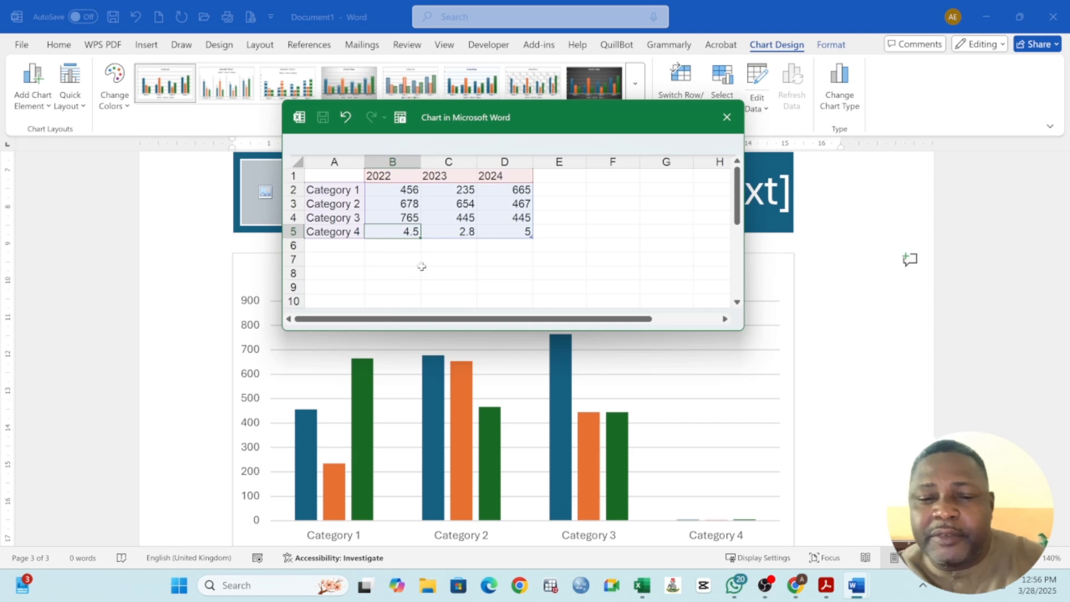
text(4345)
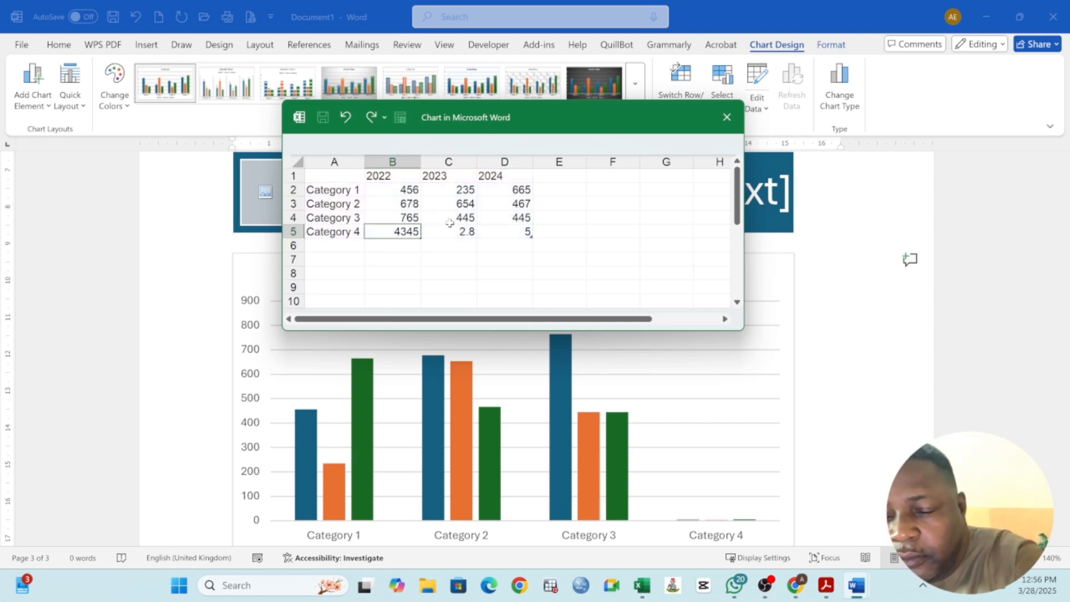
key(BackSpace)
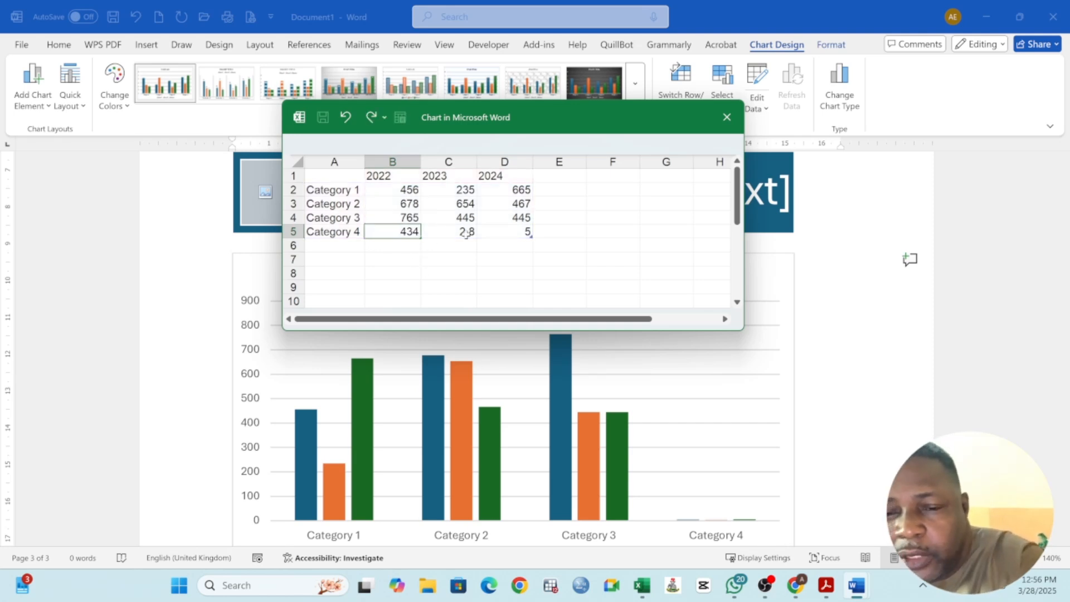
click(467, 234)
text(678)
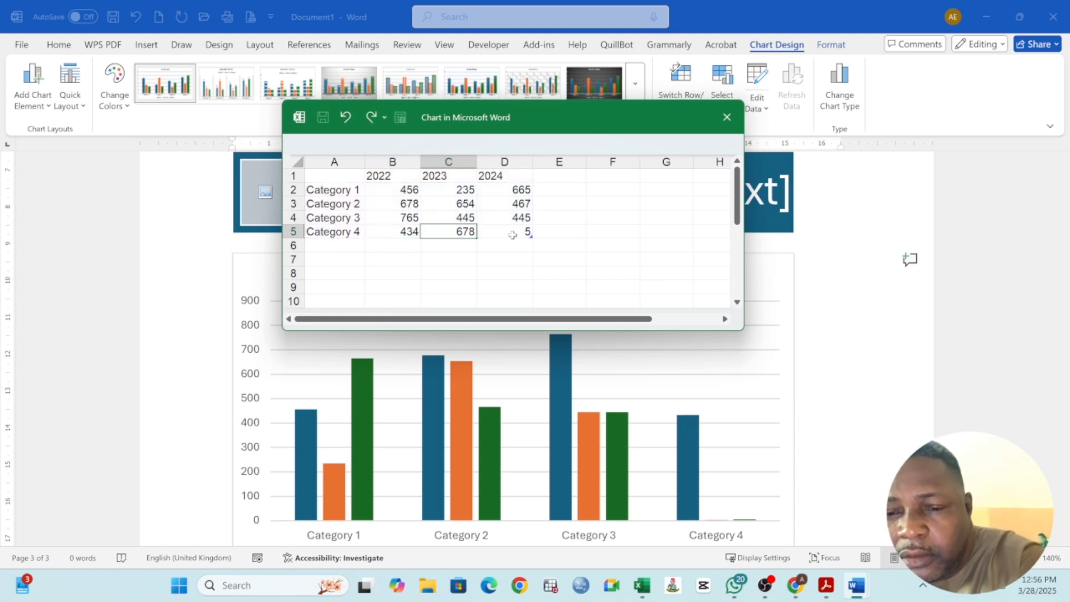
click(512, 235)
text(44)
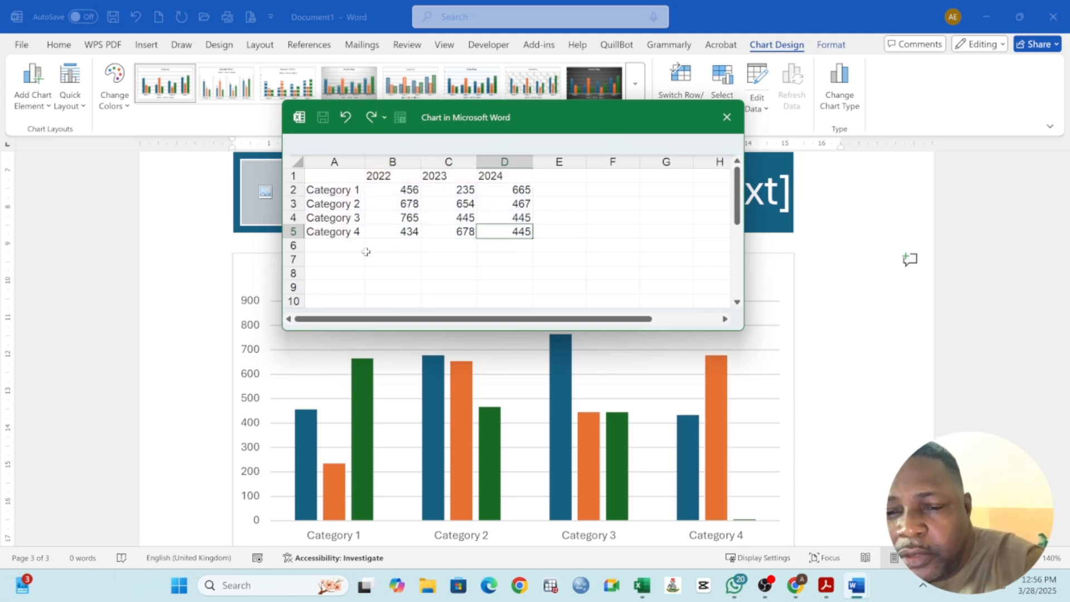
Commit the last chart value, keep the data range on Categories 1 to 4 for 2022 to 2024, and close the data window.
click(366, 252)
click(347, 245)
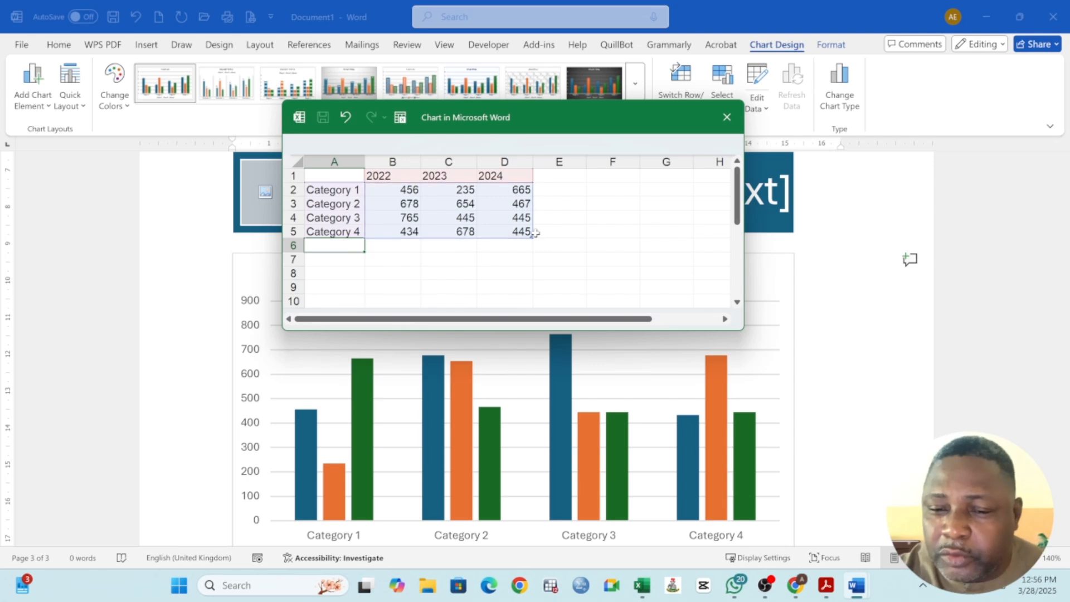
mouse_move(534, 233)
mouse_down()
mouse_move(537, 282)
mouse_move(528, 234)
mouse_up()
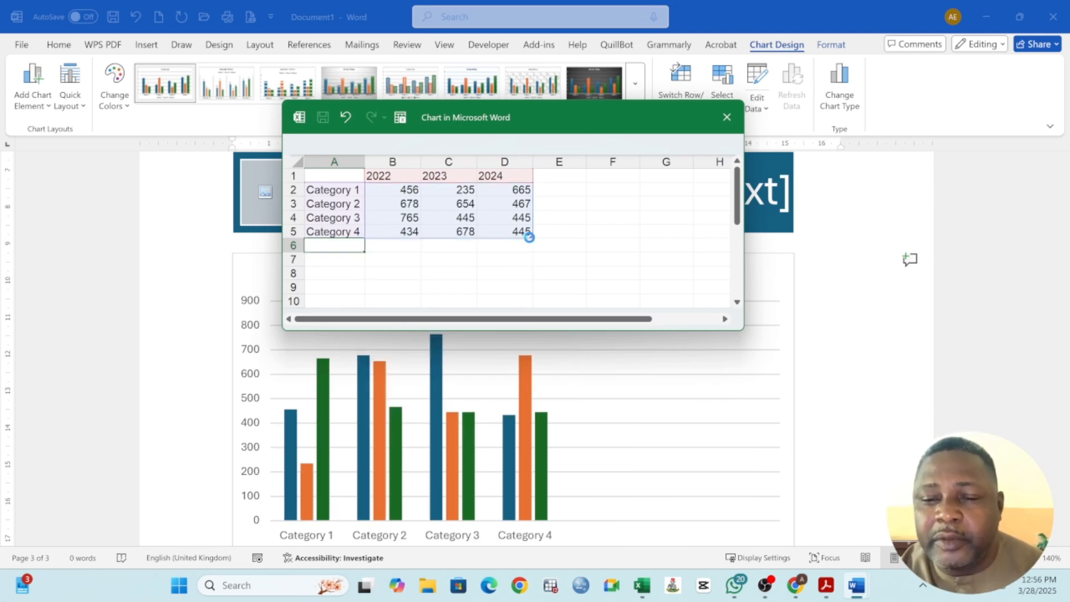
click(441, 261)
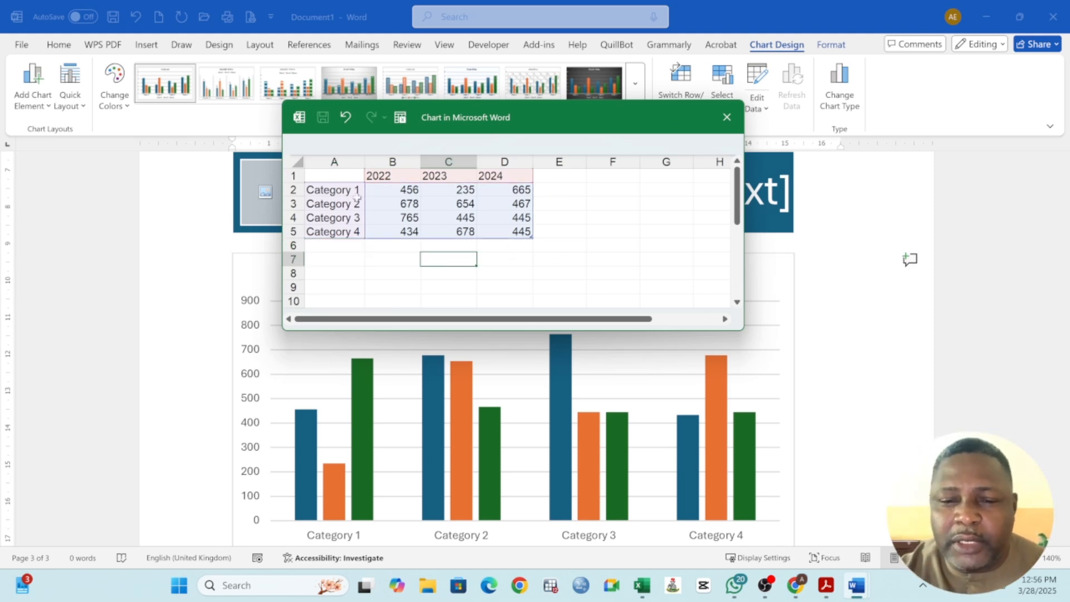
drag(349, 192, 344, 231)
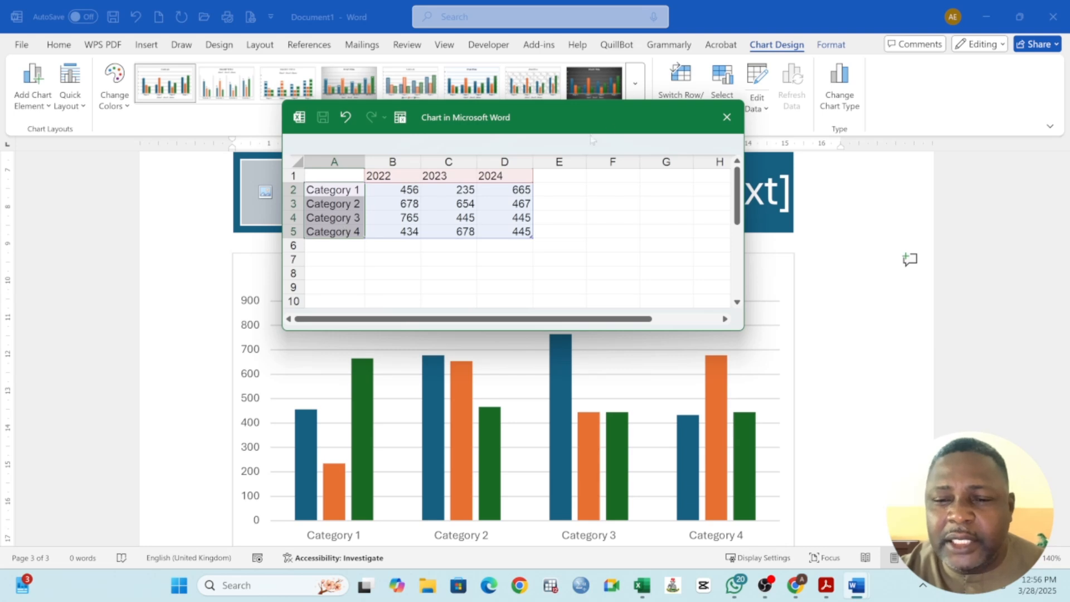
click(727, 117)
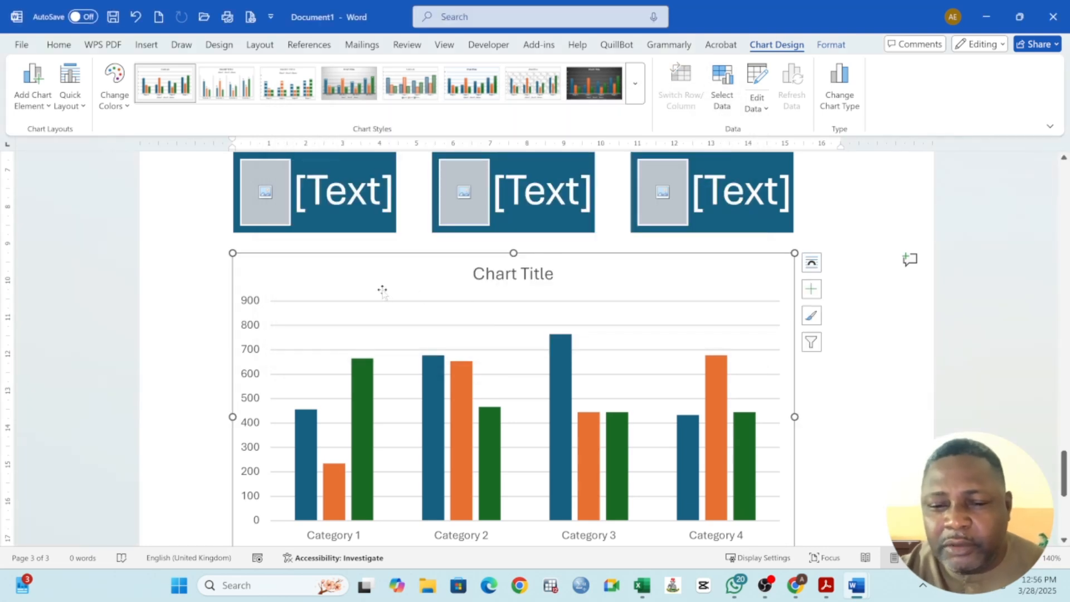
Deselect the chart and add two blank lines directly below it.
scroll(372, 301, down, 5)
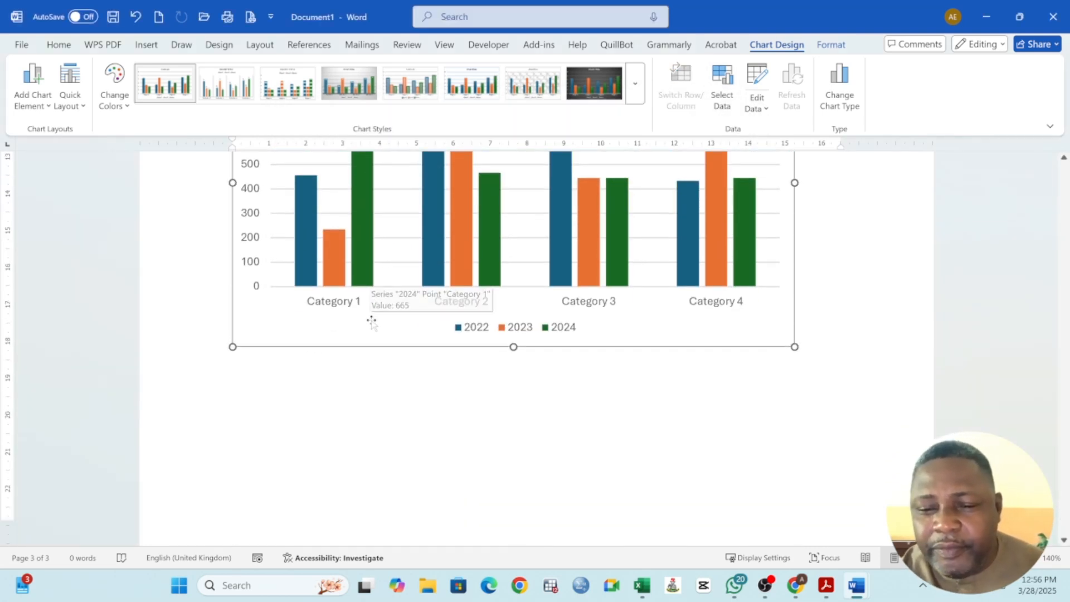
click(147, 45)
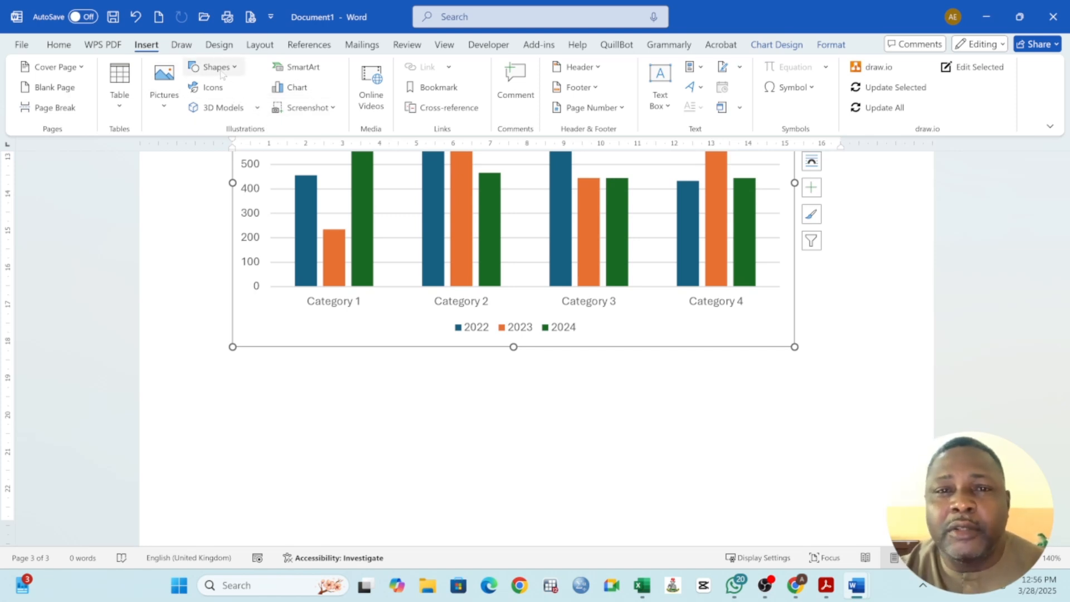
click(329, 386)
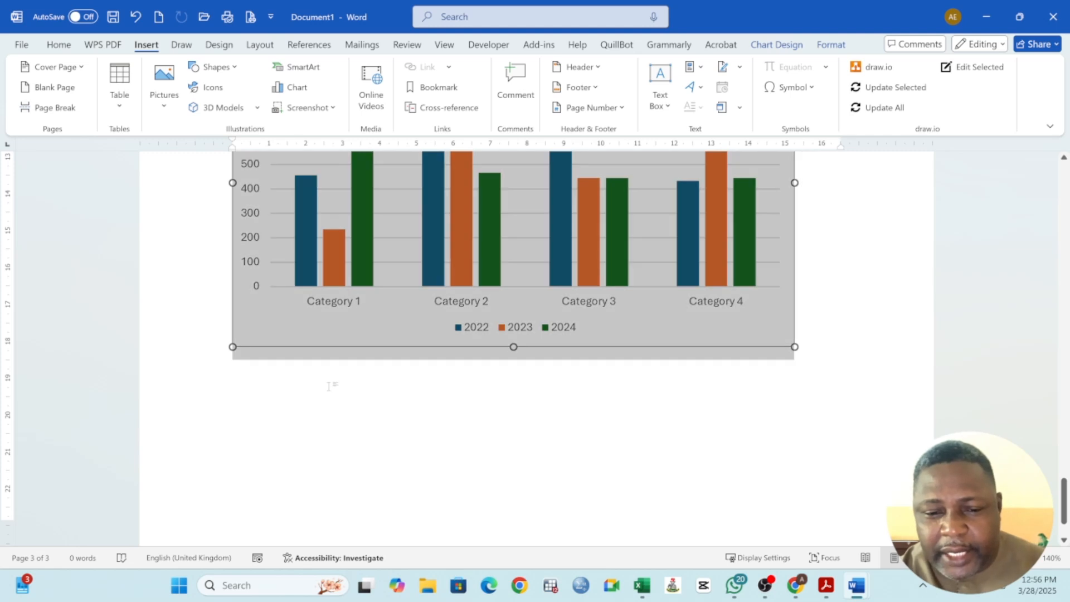
click(830, 341)
key(Return)
key(Return)
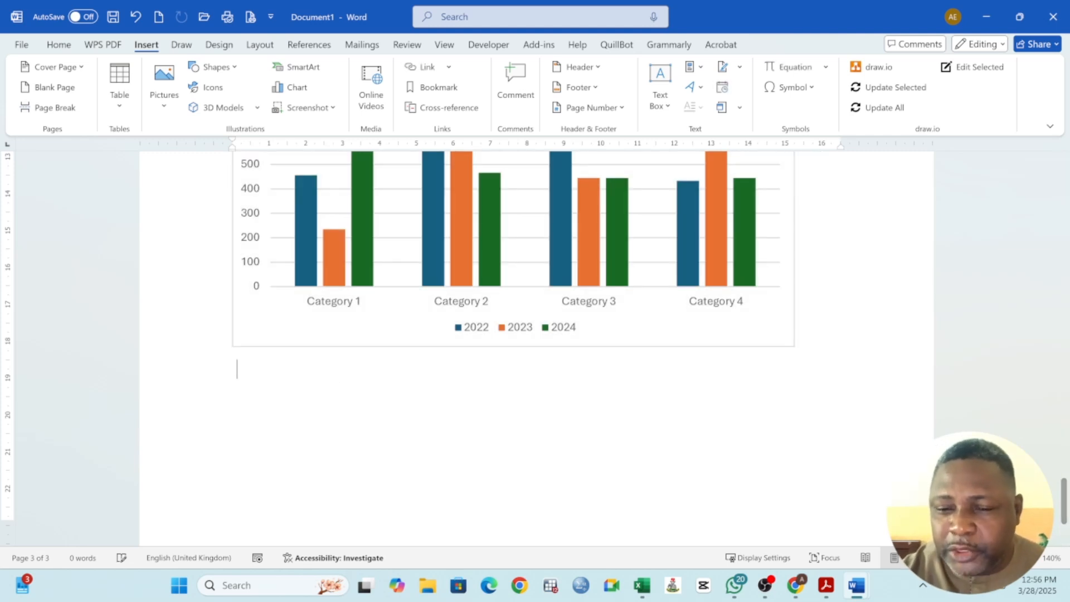
Insert a screenshot of the open OBS window below the chart and delete it again.
click(334, 108)
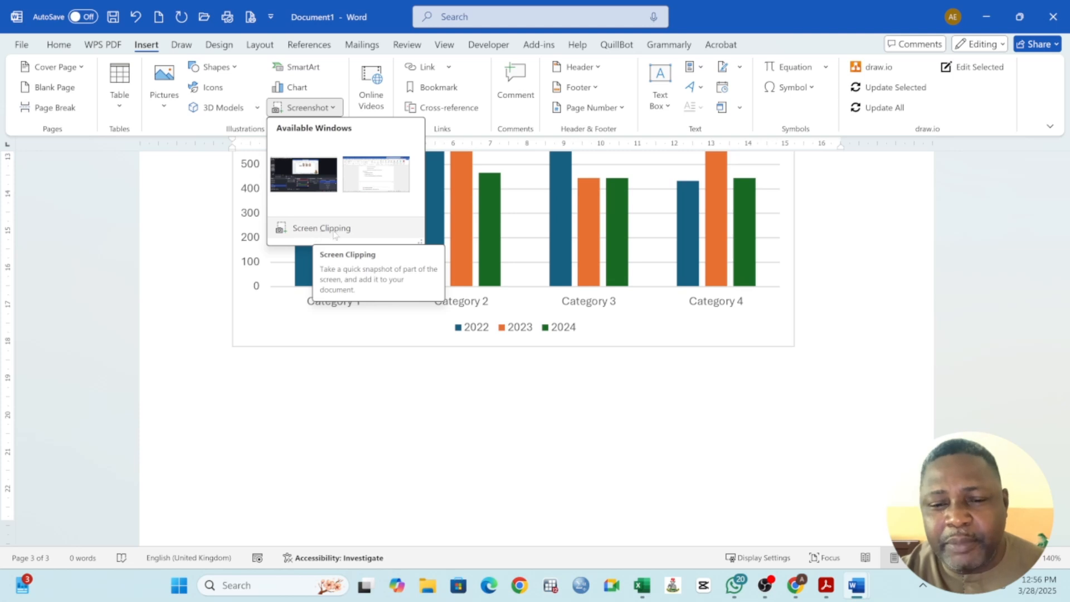
click(303, 179)
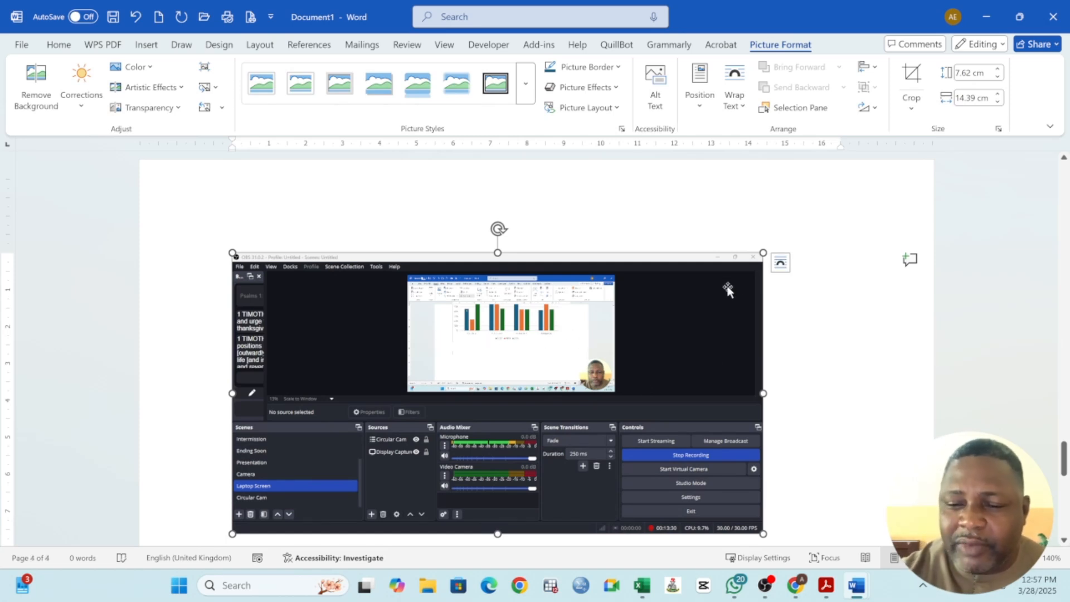
key(Delete)
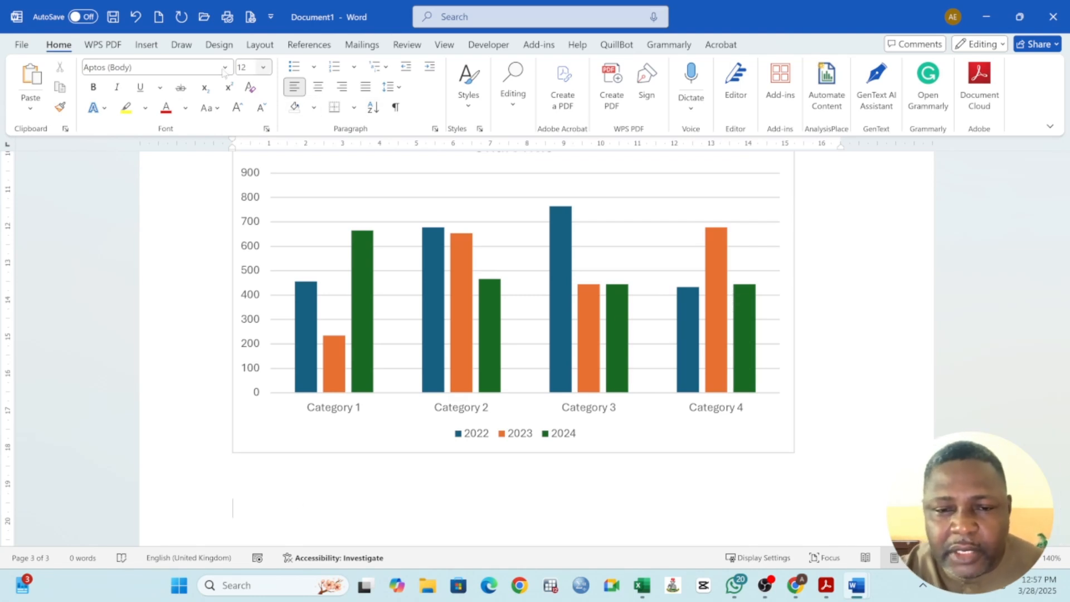
Insert a screenshot of the other open Word document's window below the chart, look it over and delete it.
click(143, 46)
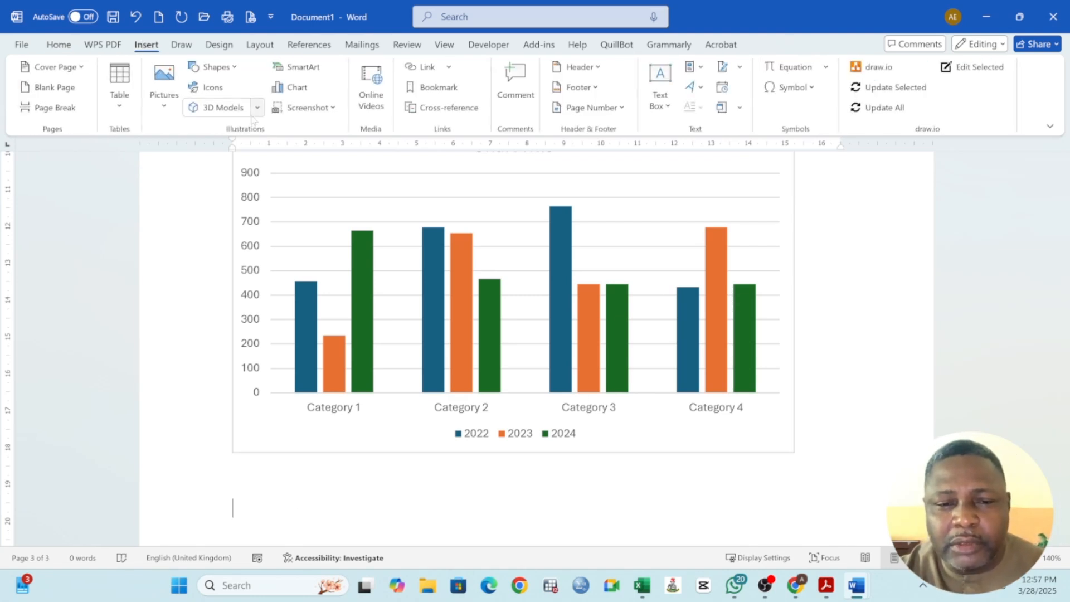
click(334, 109)
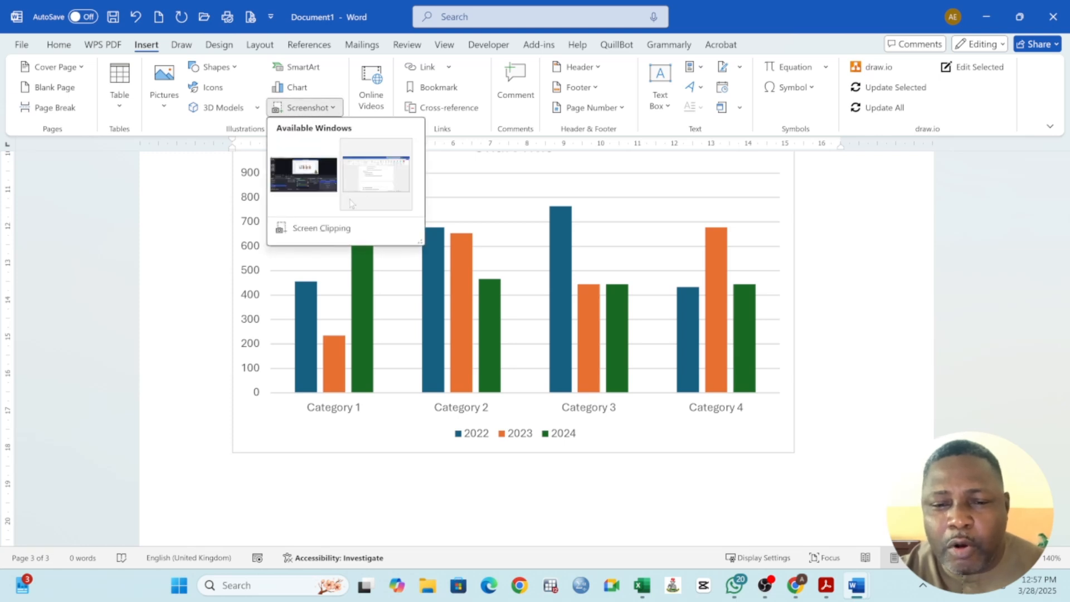
click(369, 184)
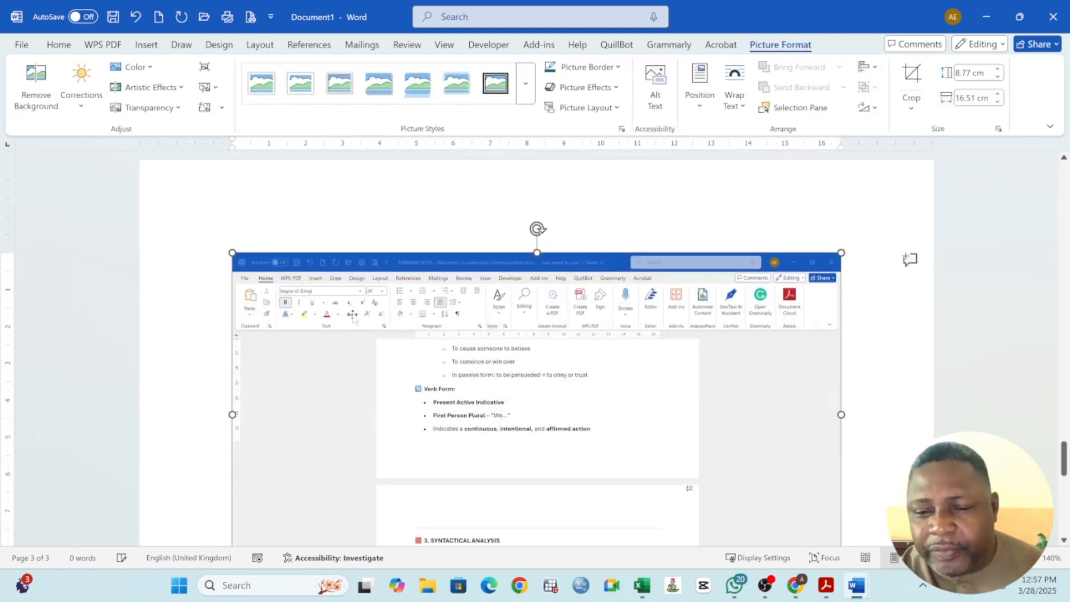
scroll(488, 358, down, 3)
scroll(489, 354, down, 2)
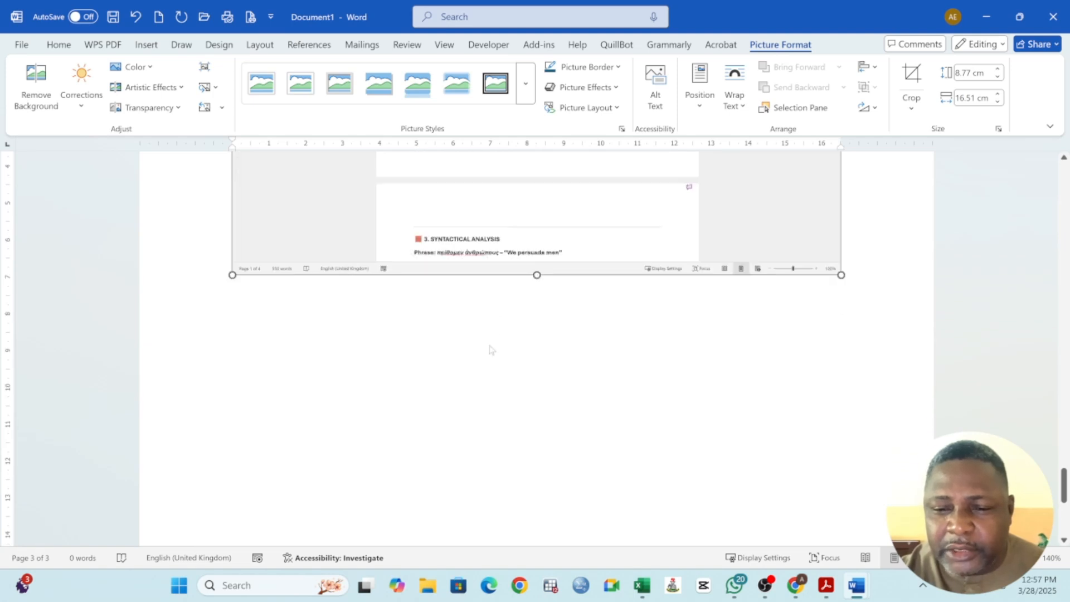
scroll(487, 349, up, 5)
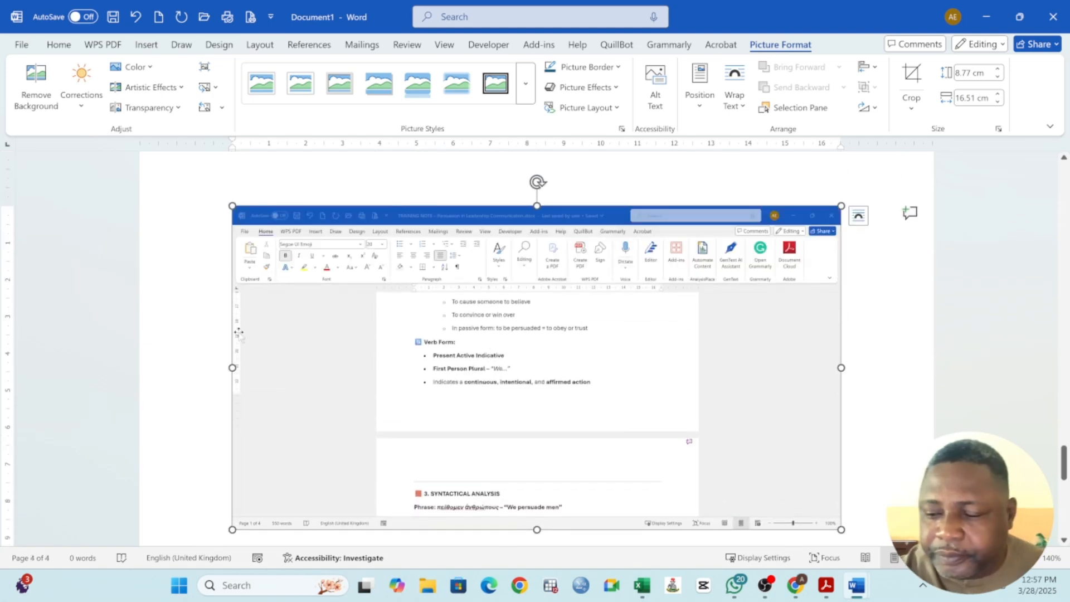
key(Delete)
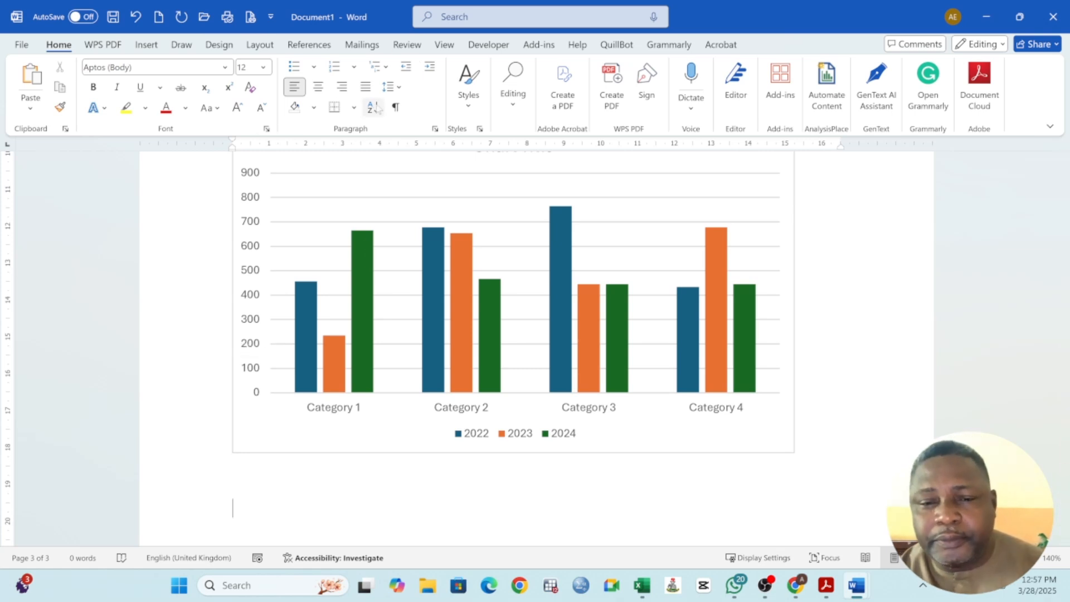
Insert a screen clipping of the other Word document's Home ribbon, about 16.51 cm by 1.92 cm, below the chart.
click(146, 44)
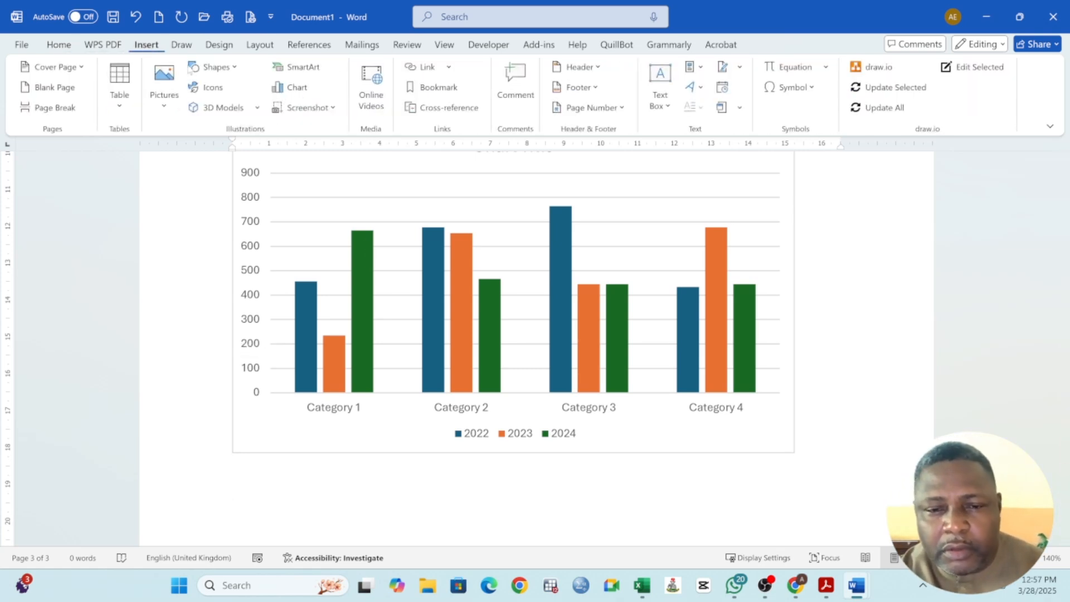
click(336, 114)
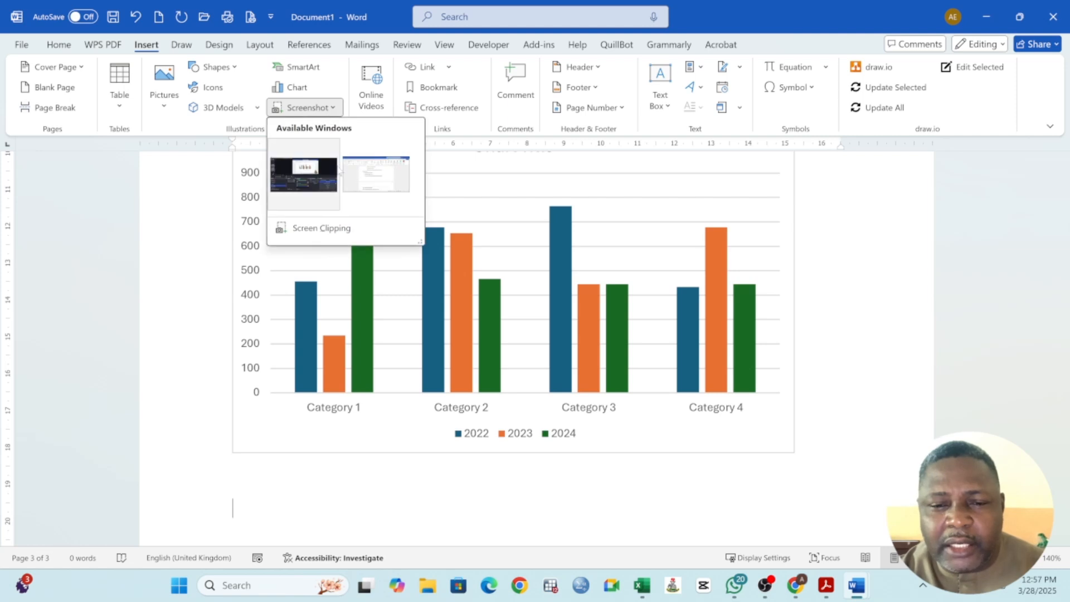
click(330, 231)
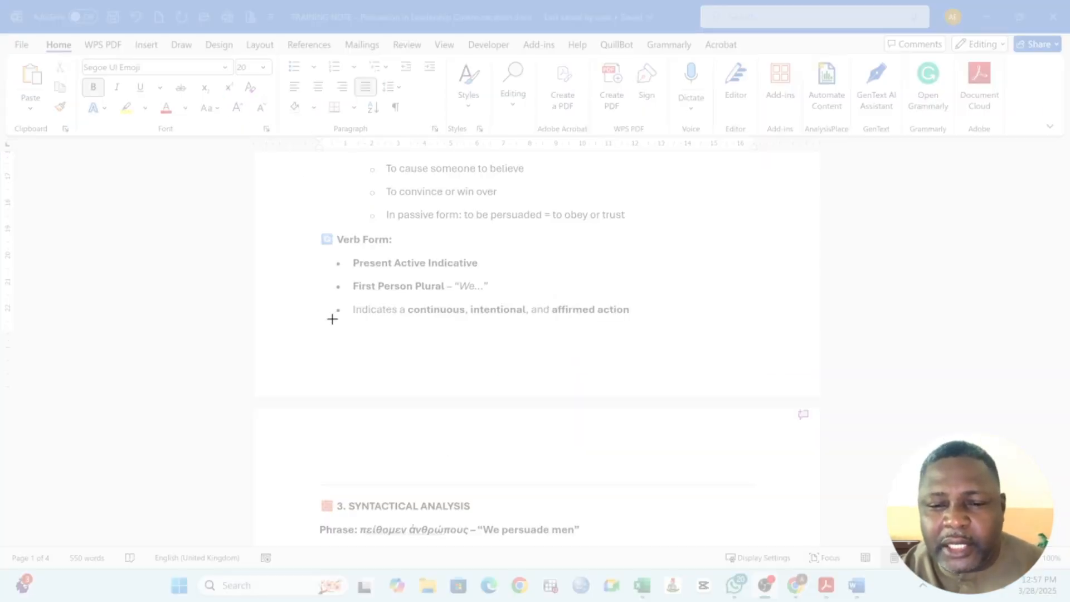
drag(83, 32, 994, 137)
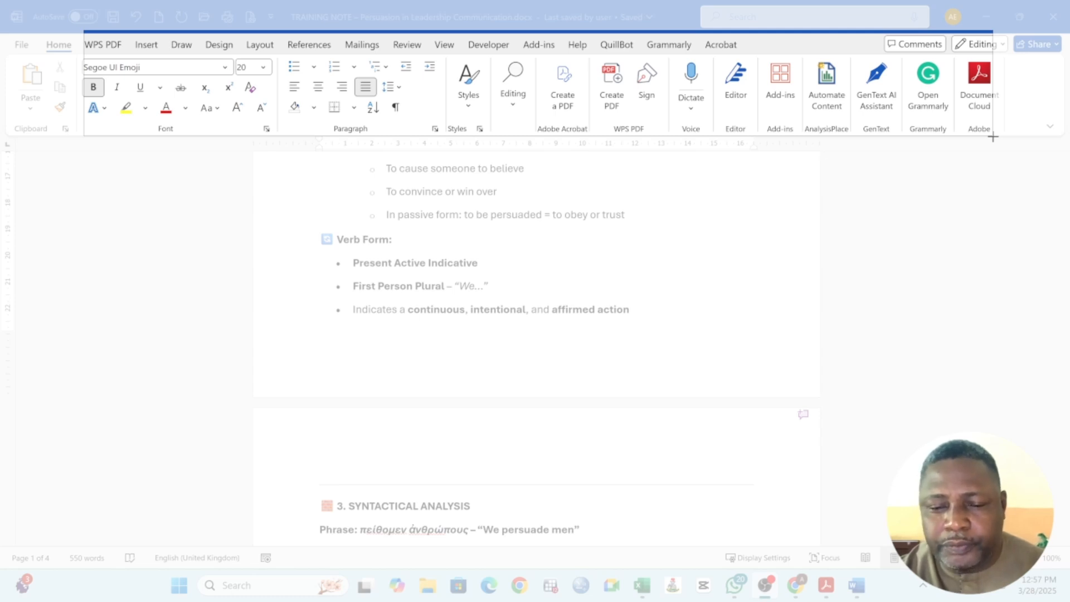
drag(993, 137, 993, 137)
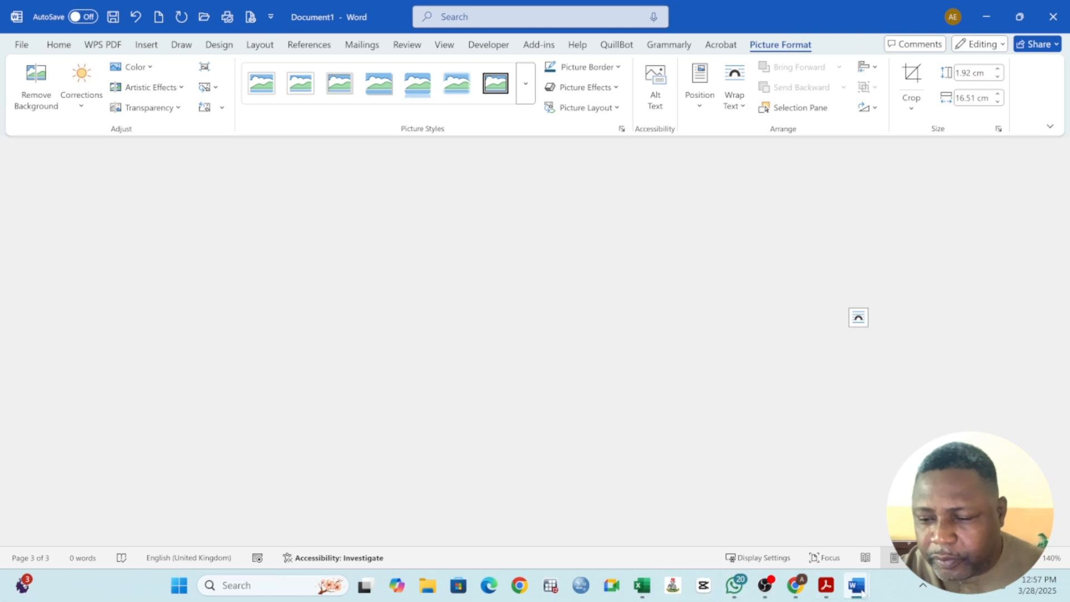
Create a blank document, paste the clipboard contents into it and delete the pasted text.
mouse_move(857, 591)
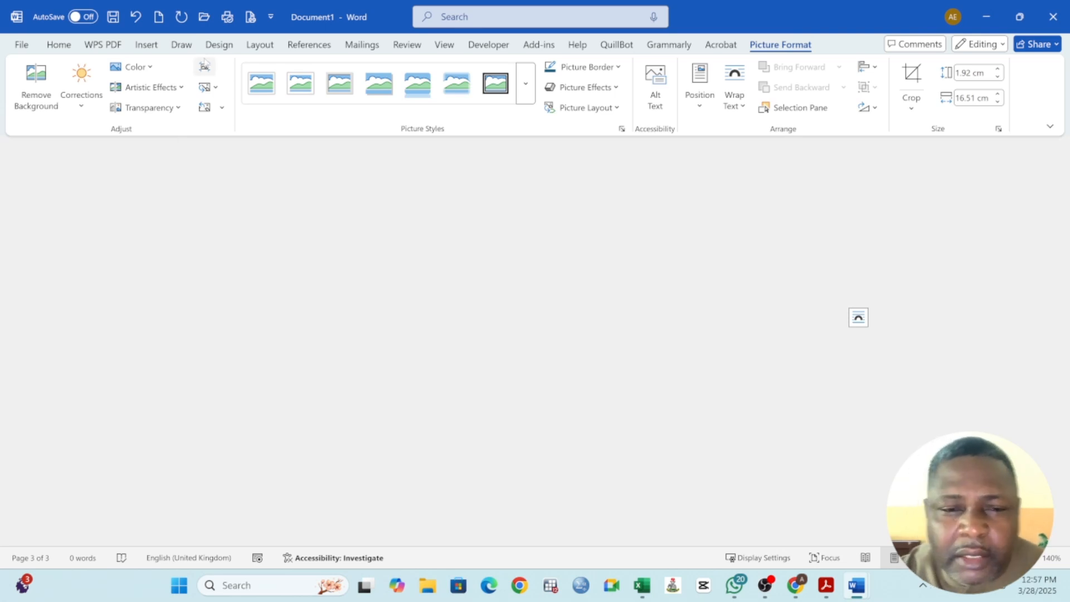
click(159, 17)
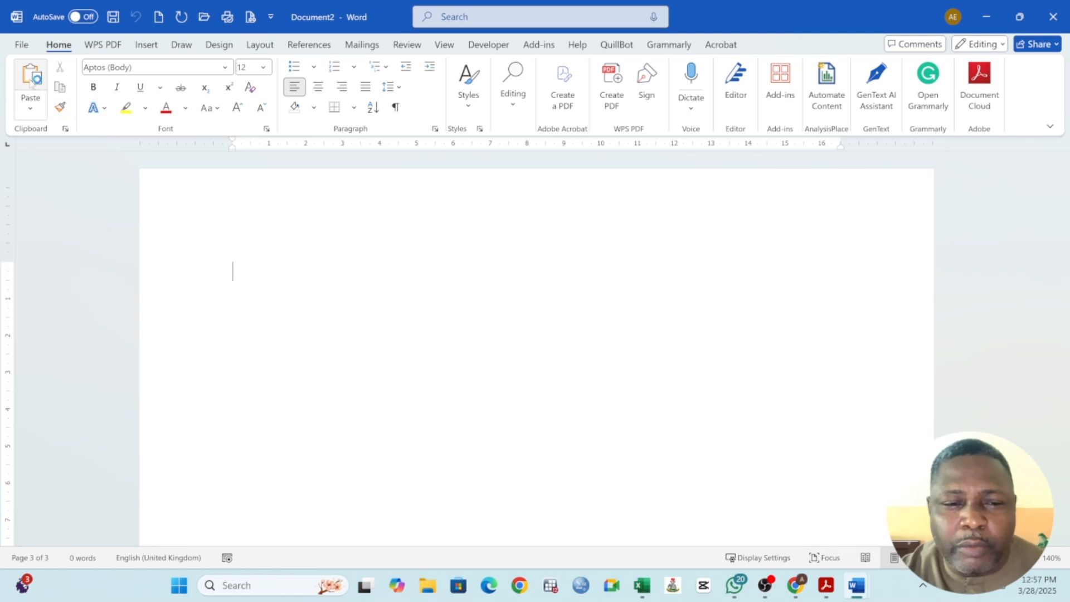
click(30, 78)
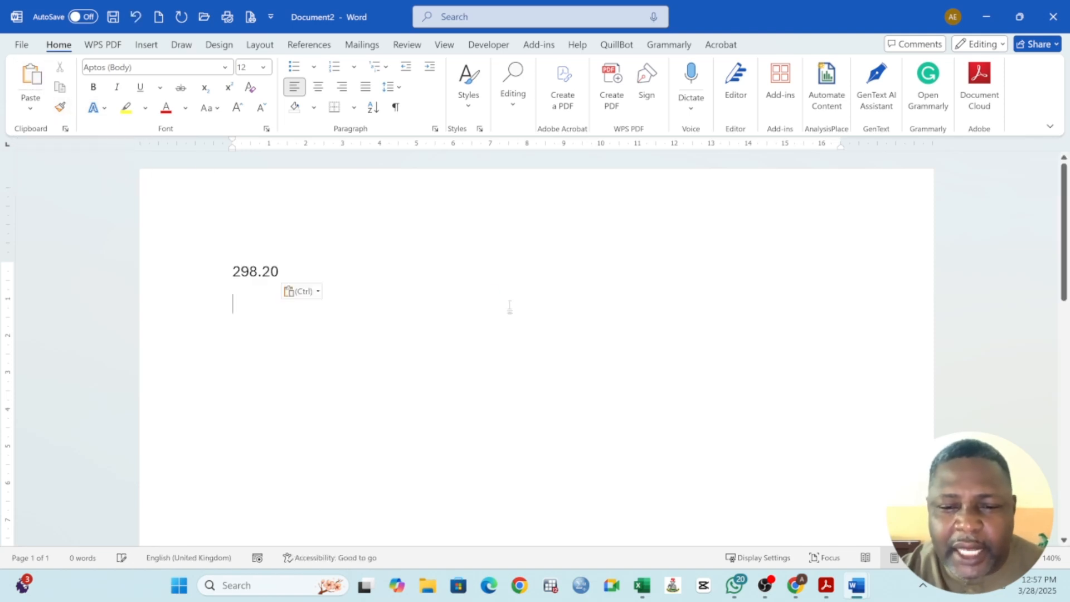
click(212, 284)
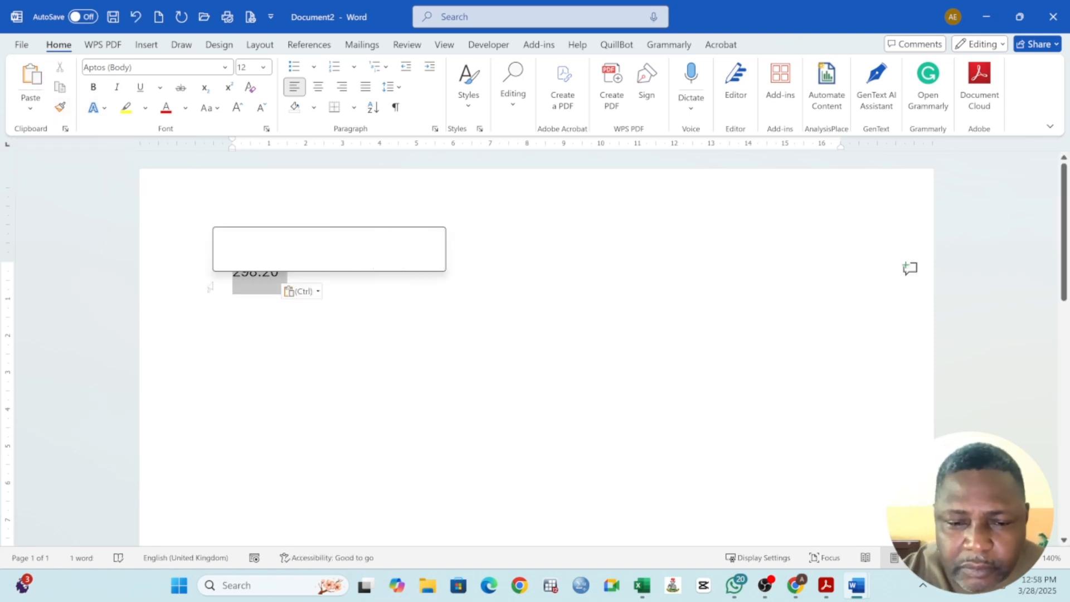
key(BackSpace)
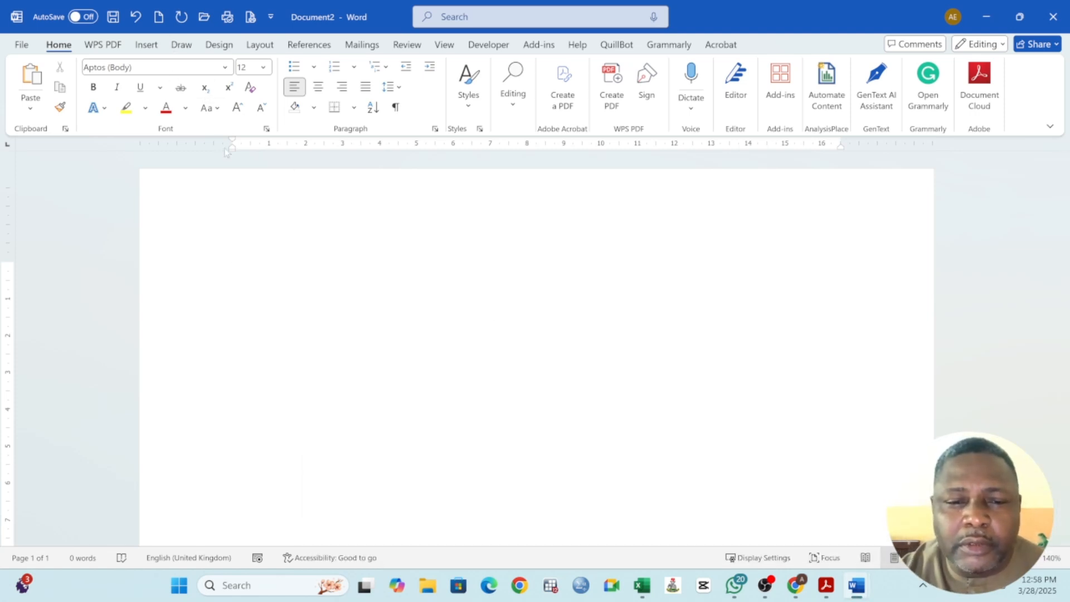
click(141, 48)
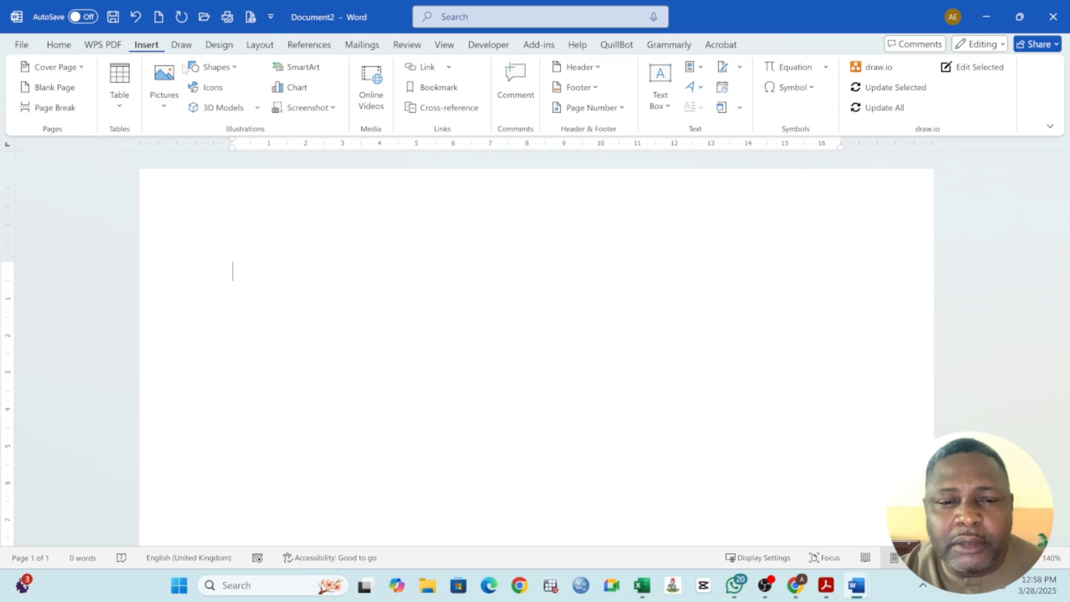
click(329, 106)
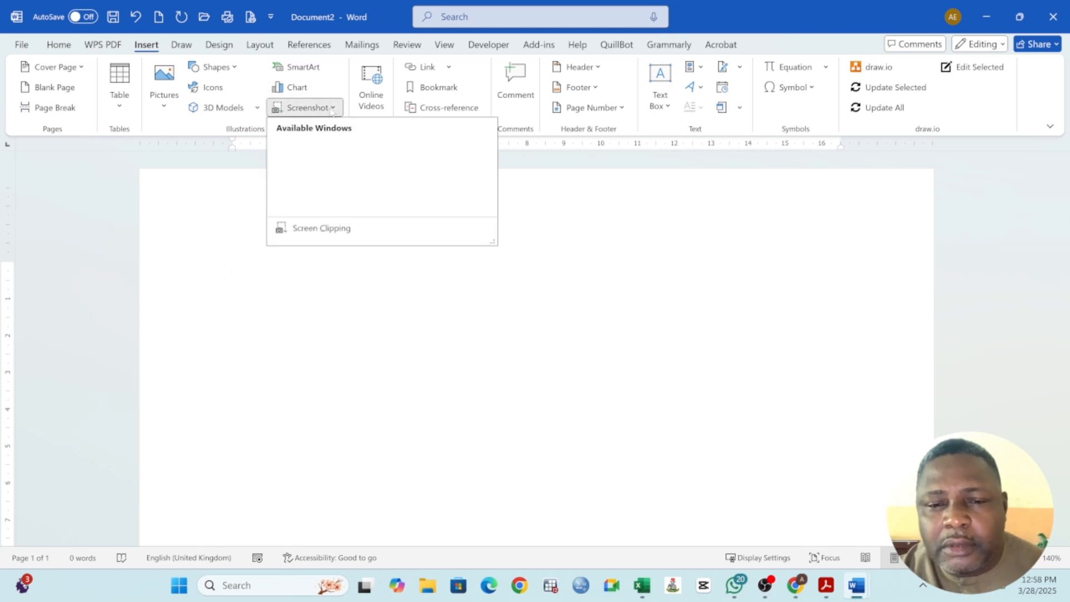
click(326, 233)
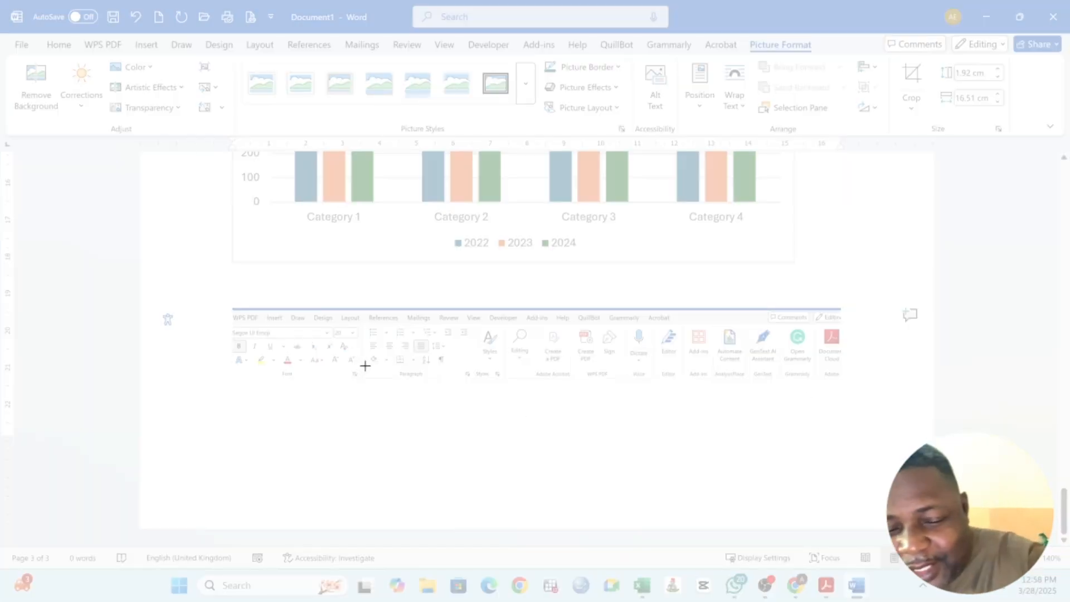
key(Escape)
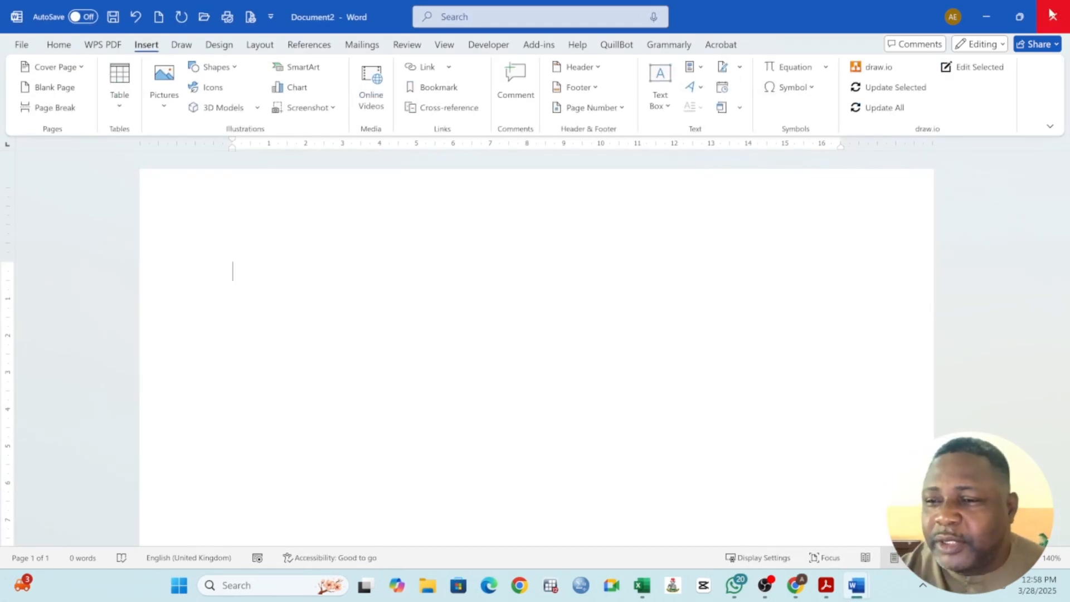
Close the blank document without saving and select the ribbon clipping below the chart in Document1.
click(1053, 17)
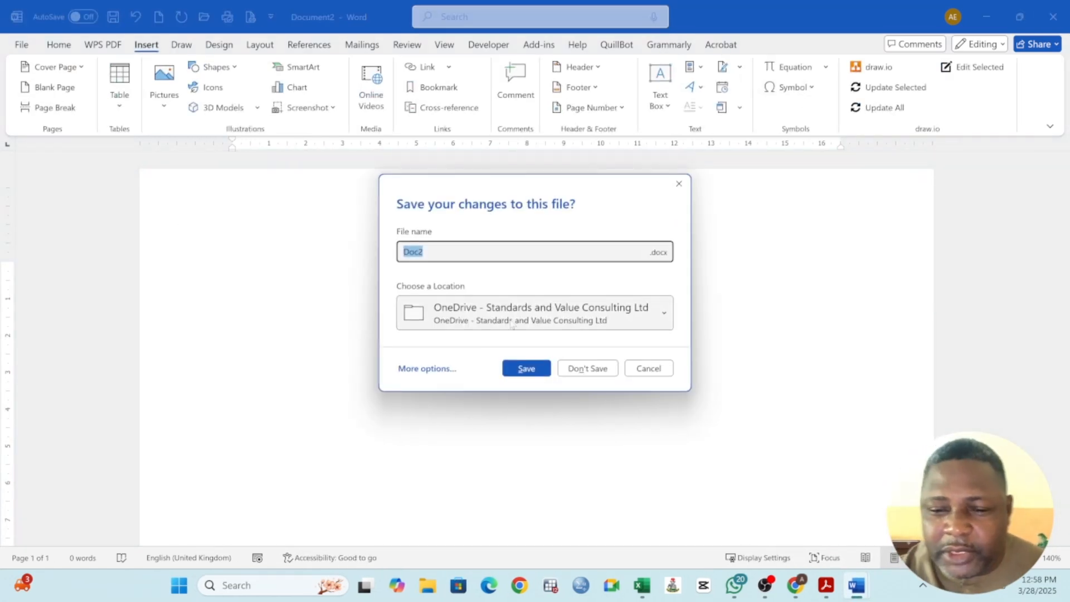
click(583, 371)
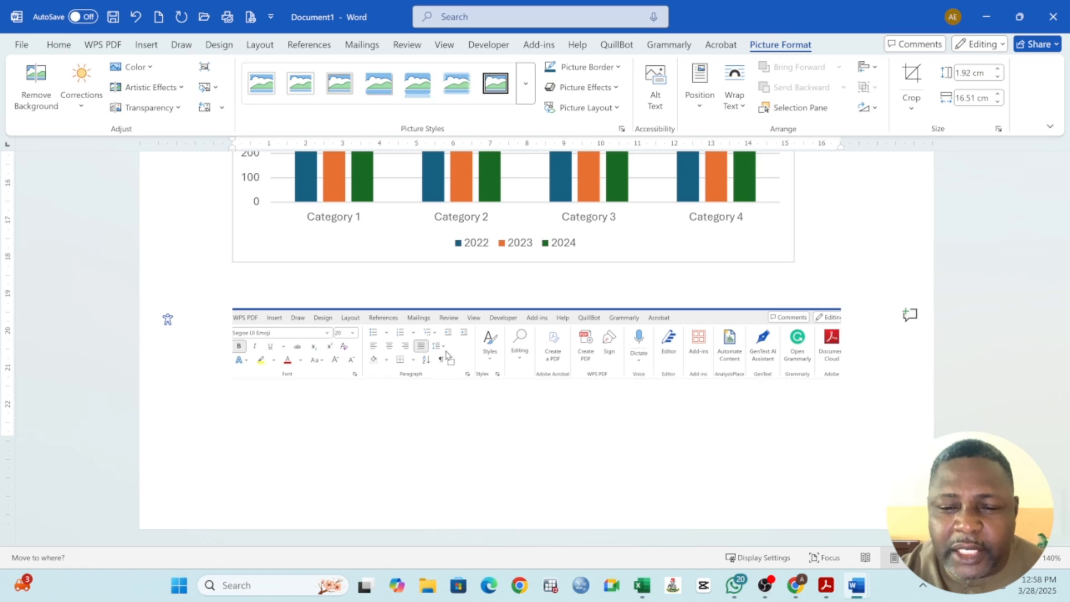
click(447, 354)
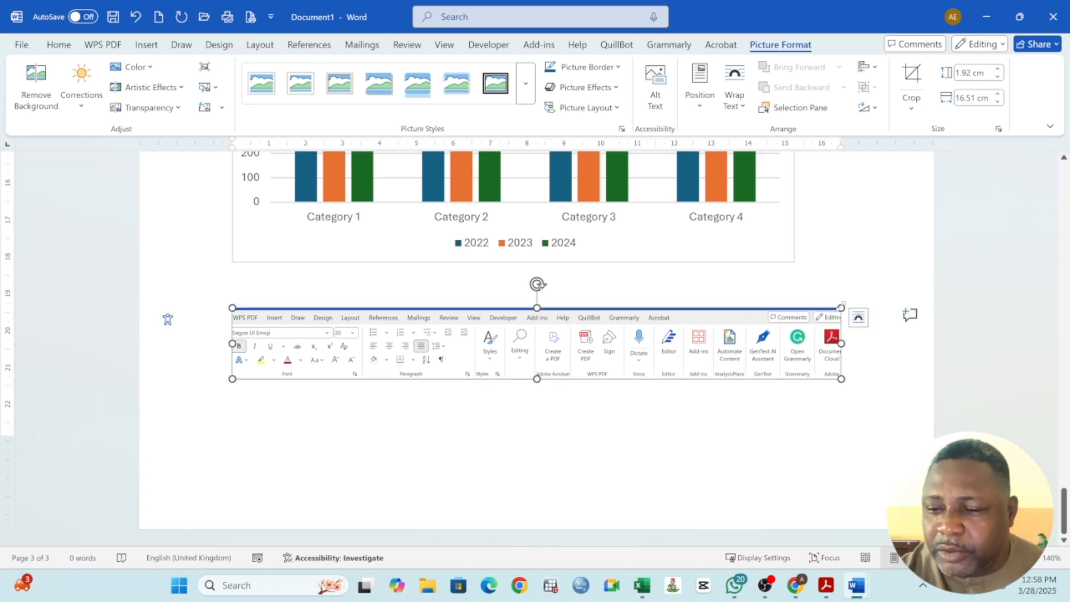
Enlarge the ribbon clipping below the chart to about 17.48 cm by 2.04 cm and apply a drop-shadow picture style.
drag(842, 307, 877, 307)
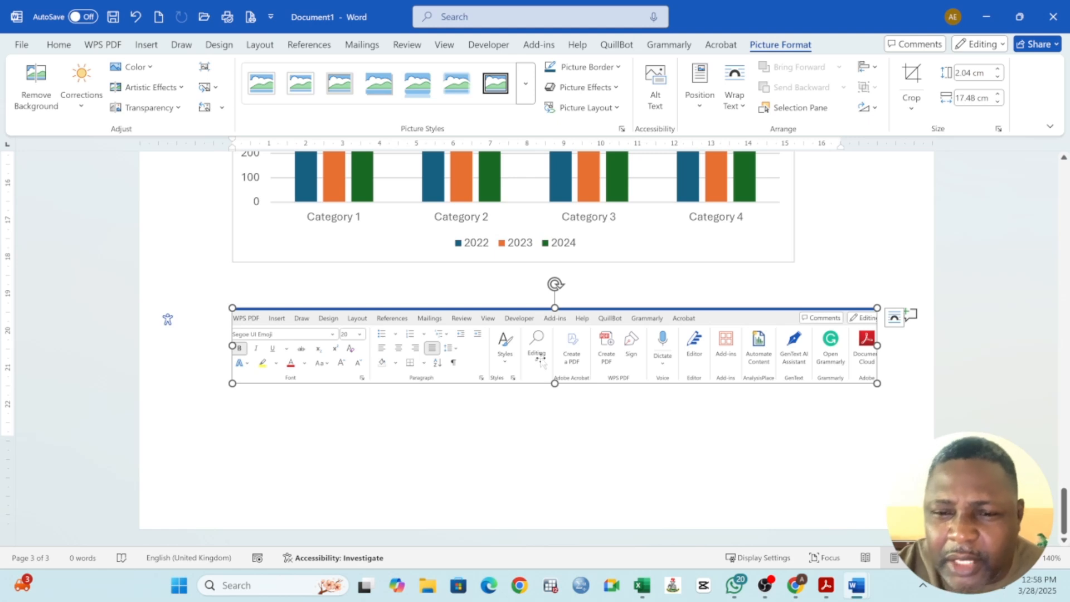
scroll(540, 360, up, 3)
scroll(530, 351, down, 3)
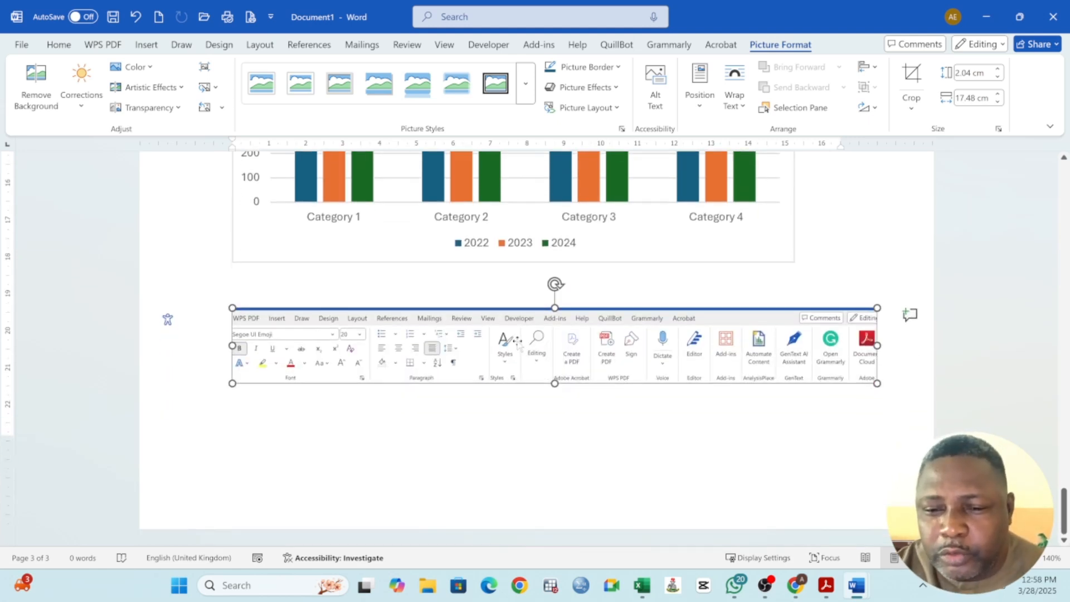
click(495, 83)
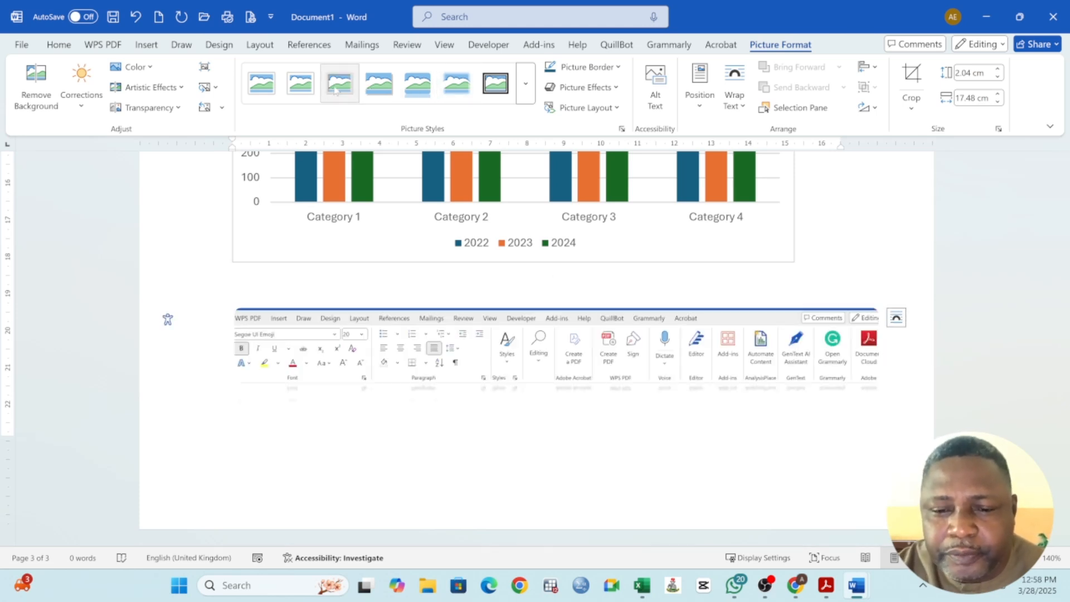
click(277, 97)
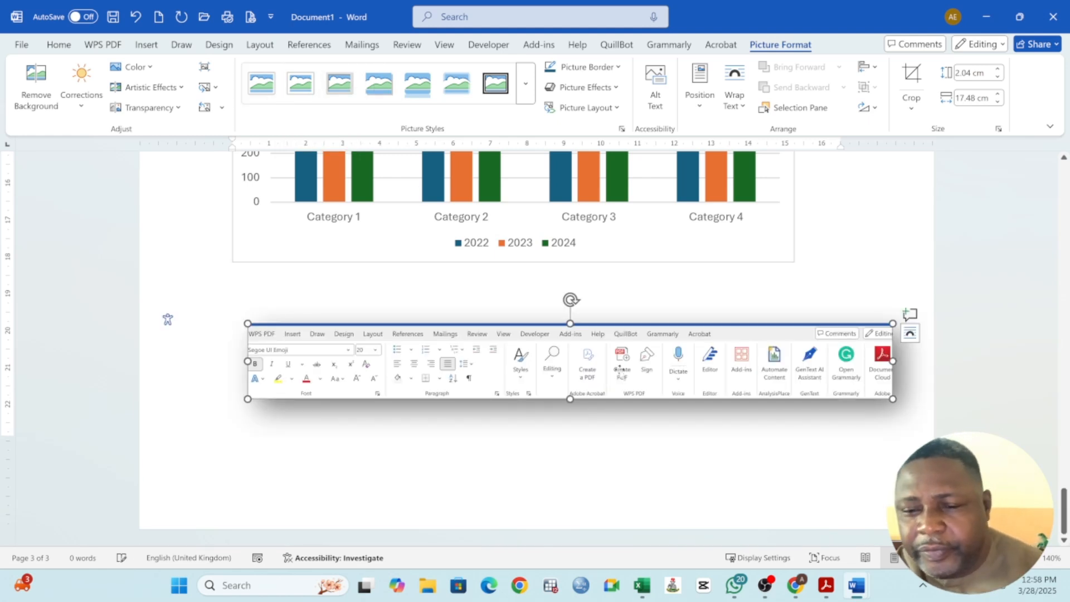
Change the ribbon clipping's layout from in line with text to a text-wrapping option that allows free positioning.
drag(620, 369, 600, 371)
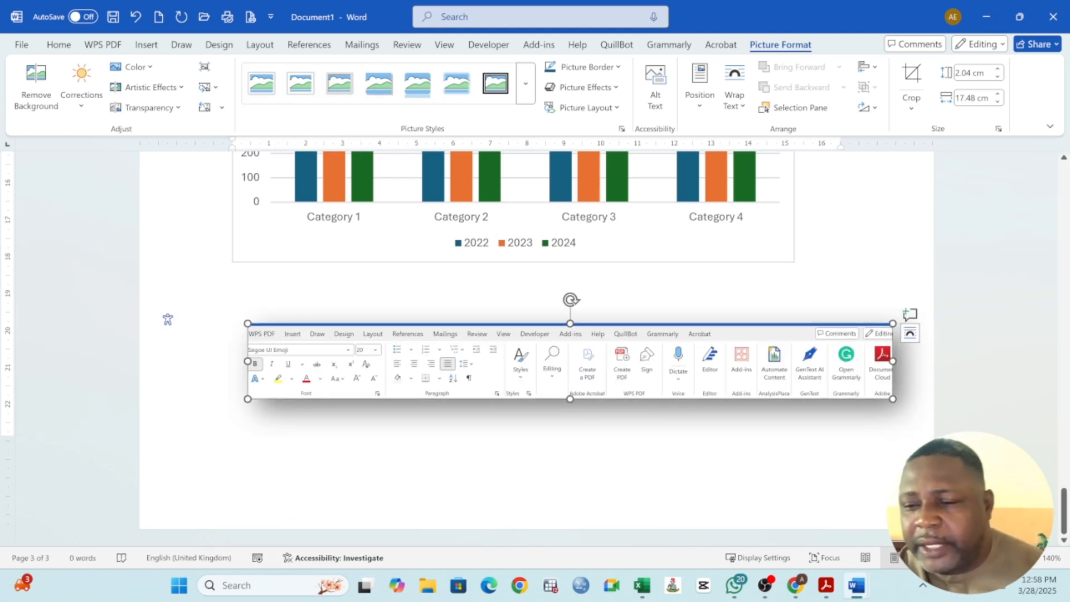
click(801, 365)
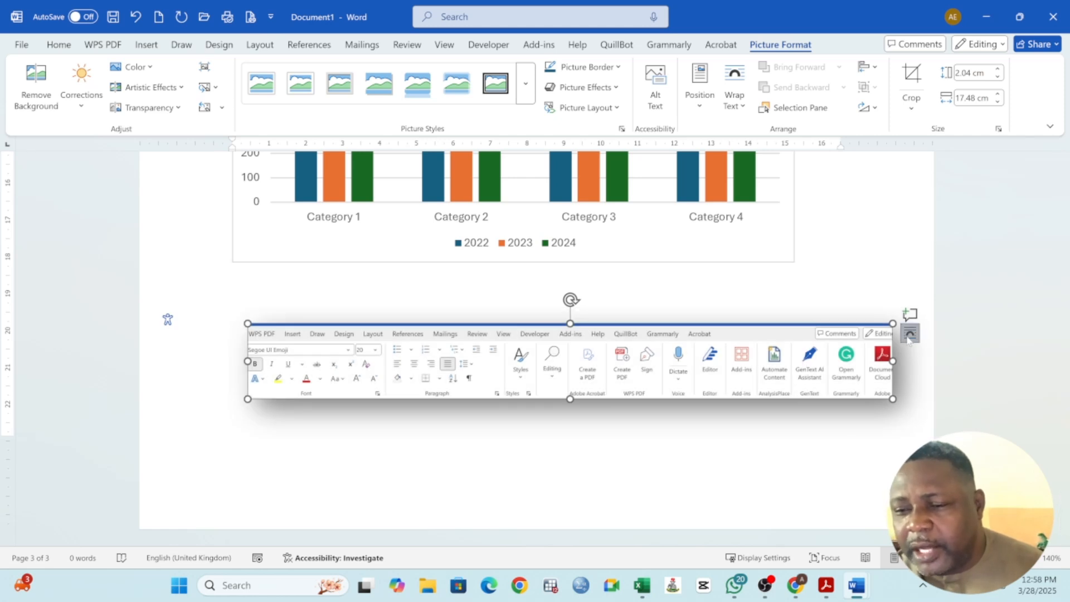
click(910, 334)
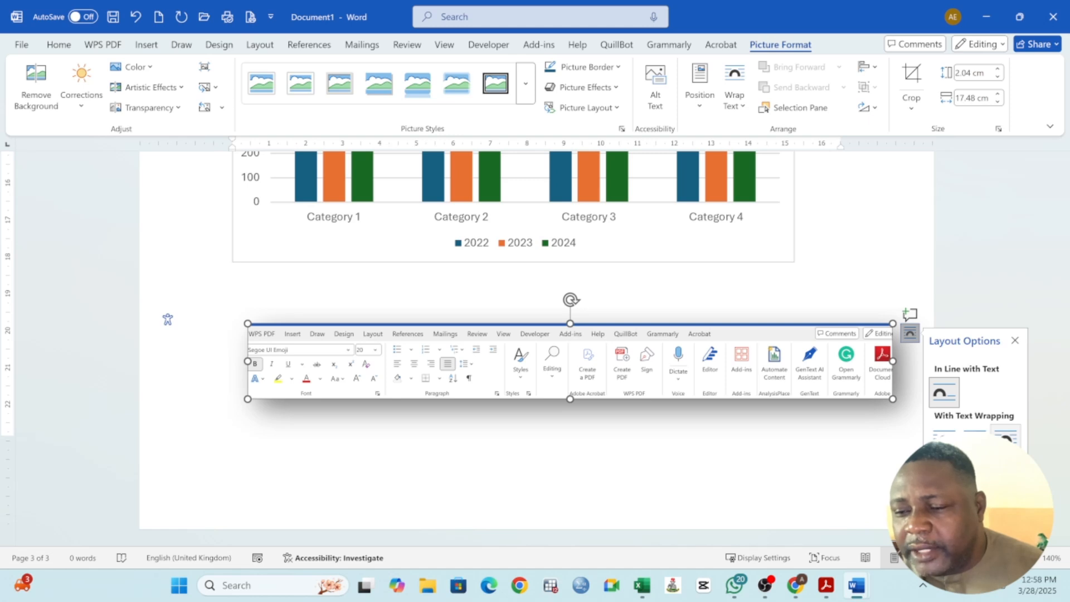
click(1005, 472)
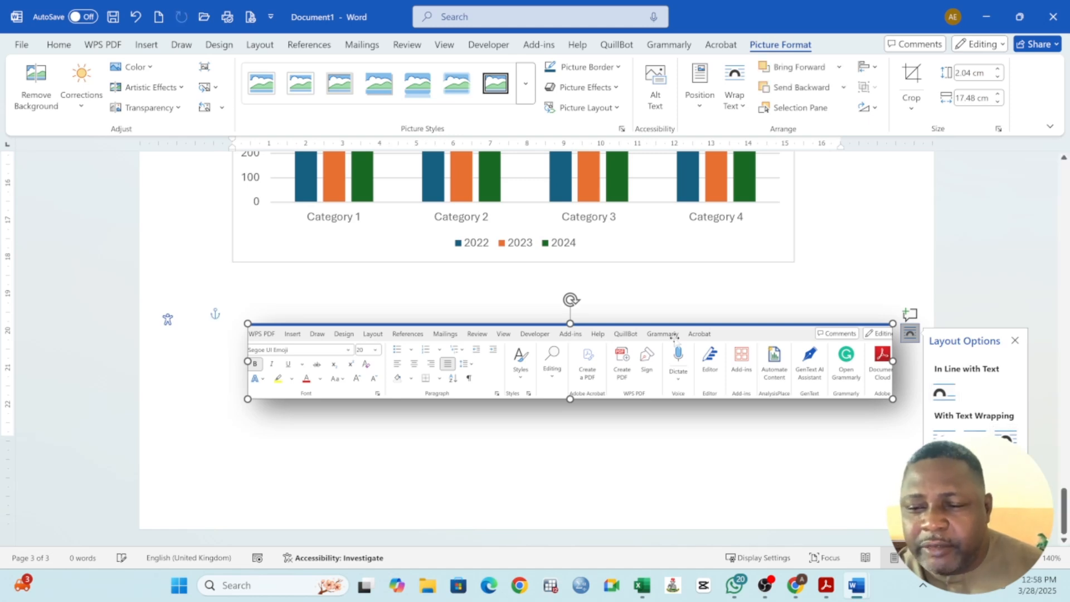
Enlarge the ribbon clipping to about 19.35 cm by 2.25 cm and reposition it below the chart, extending past both page margins.
drag(691, 335, 645, 279)
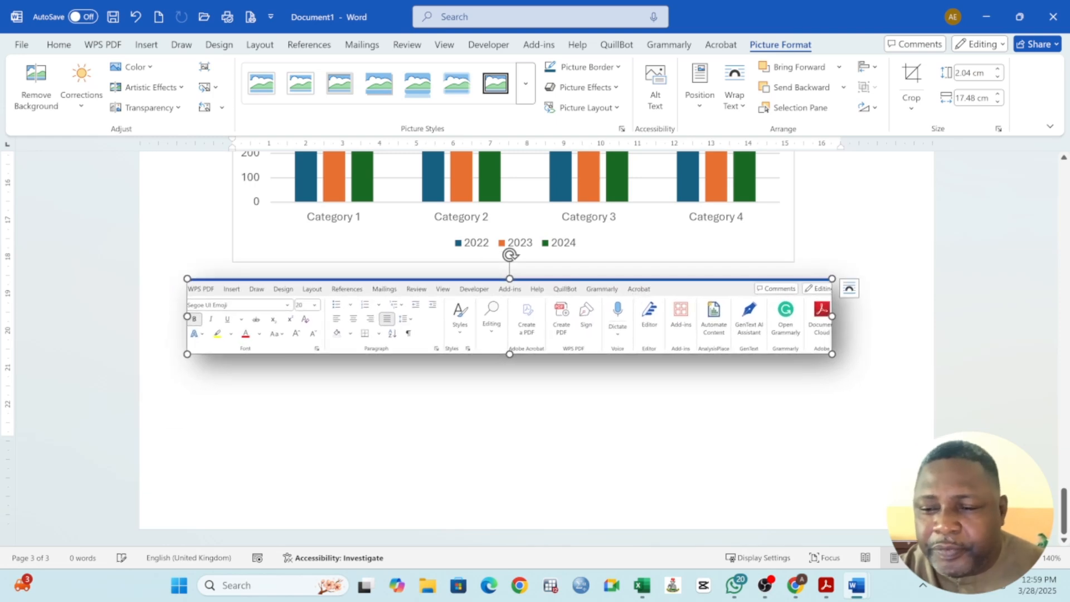
drag(832, 354, 746, 362)
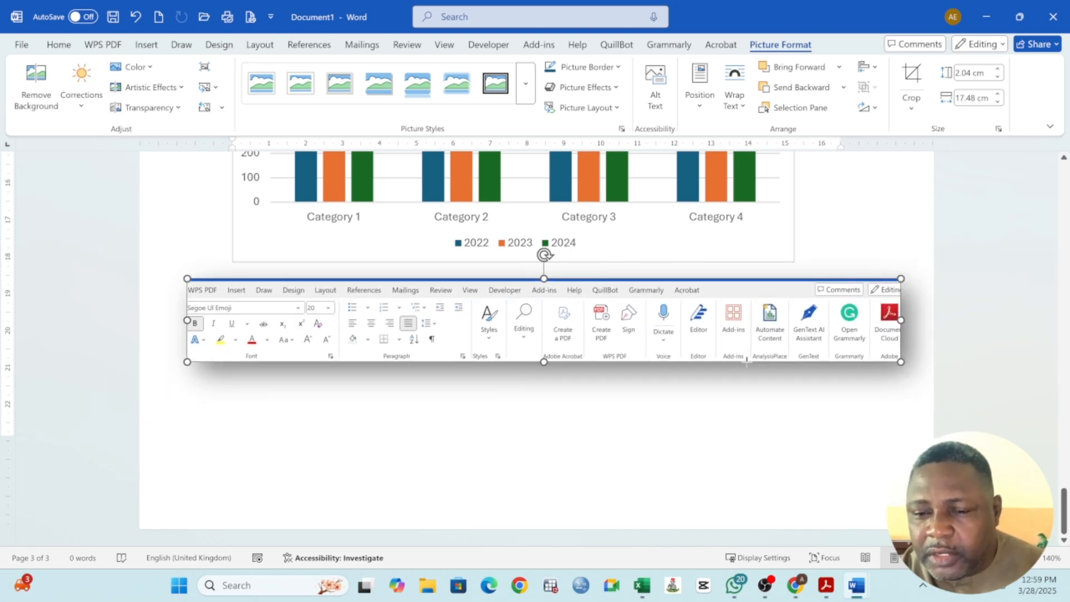
drag(552, 346, 551, 358)
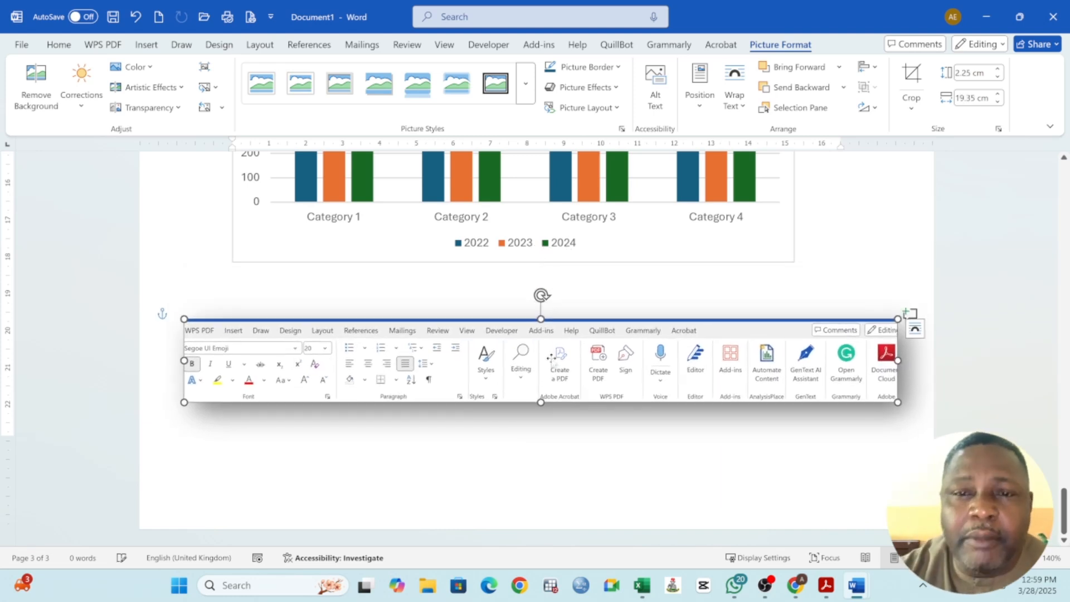